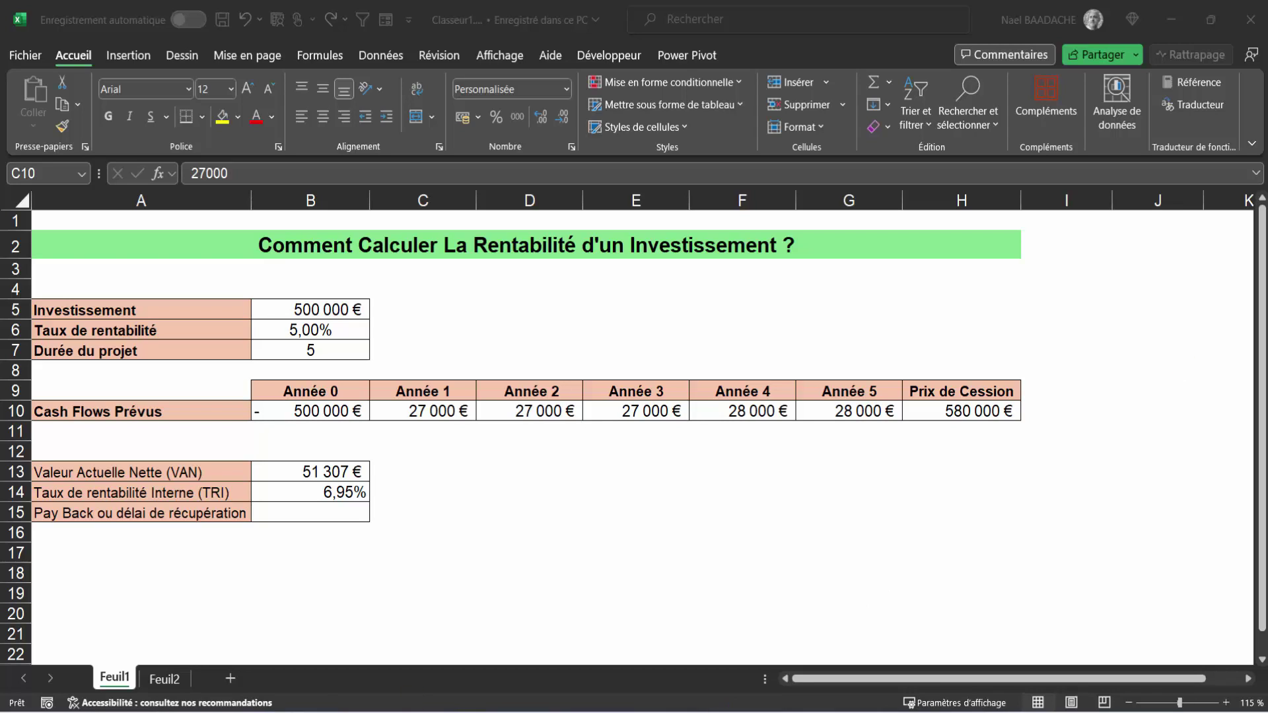
# Switch to the Feuil2 sheet holding the 1 000 € investment, 3% rate and 5-year duration.
pyautogui.click(171, 682)
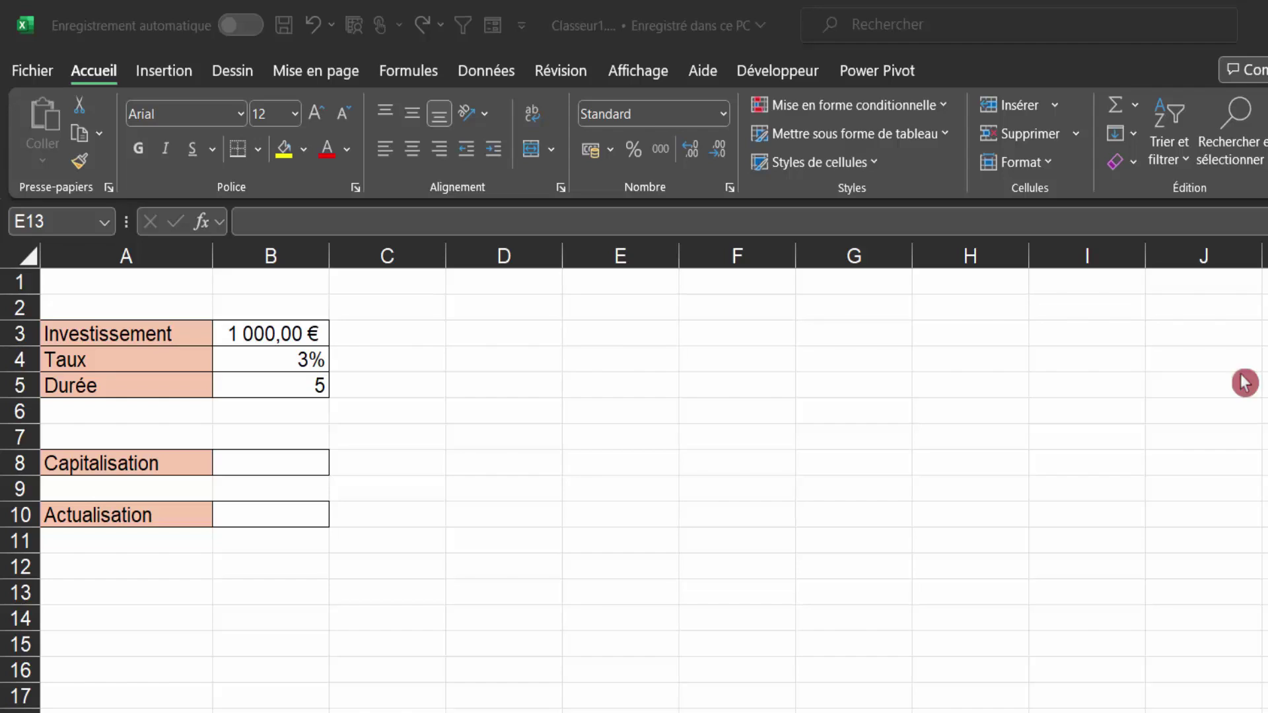
pyautogui.click(288, 465)
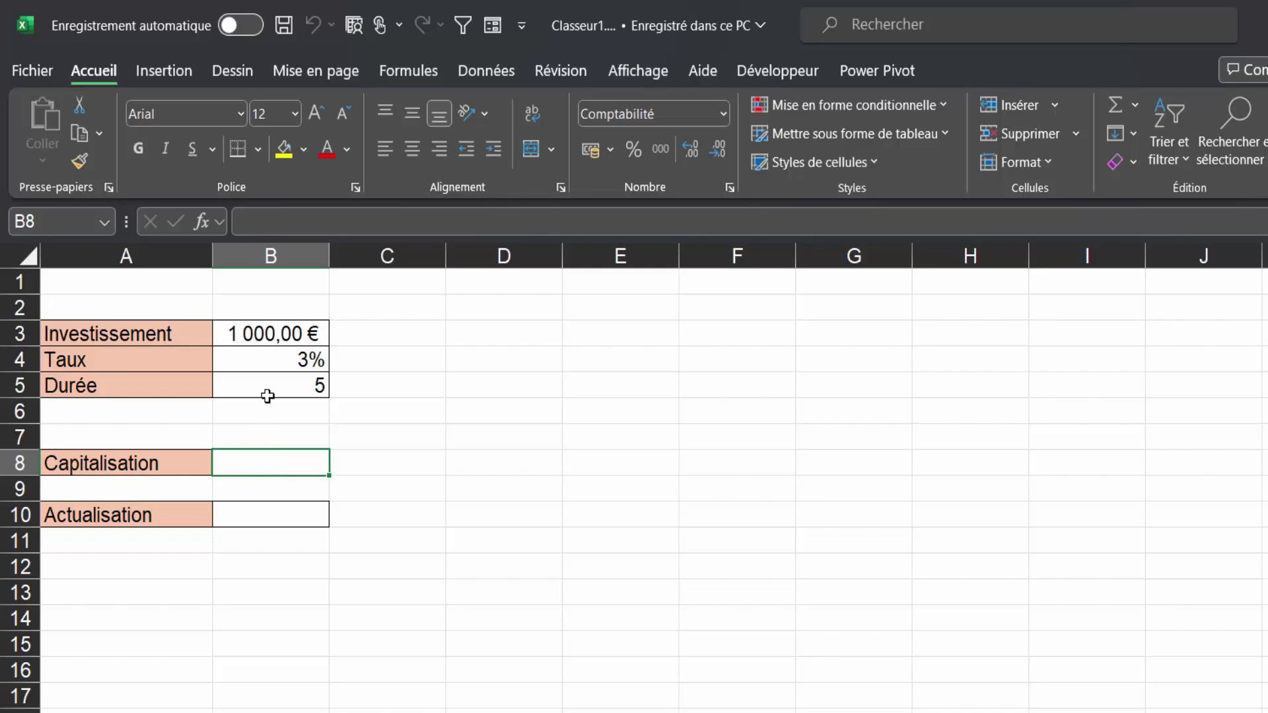
pyautogui.click(276, 360)
pyautogui.click(277, 384)
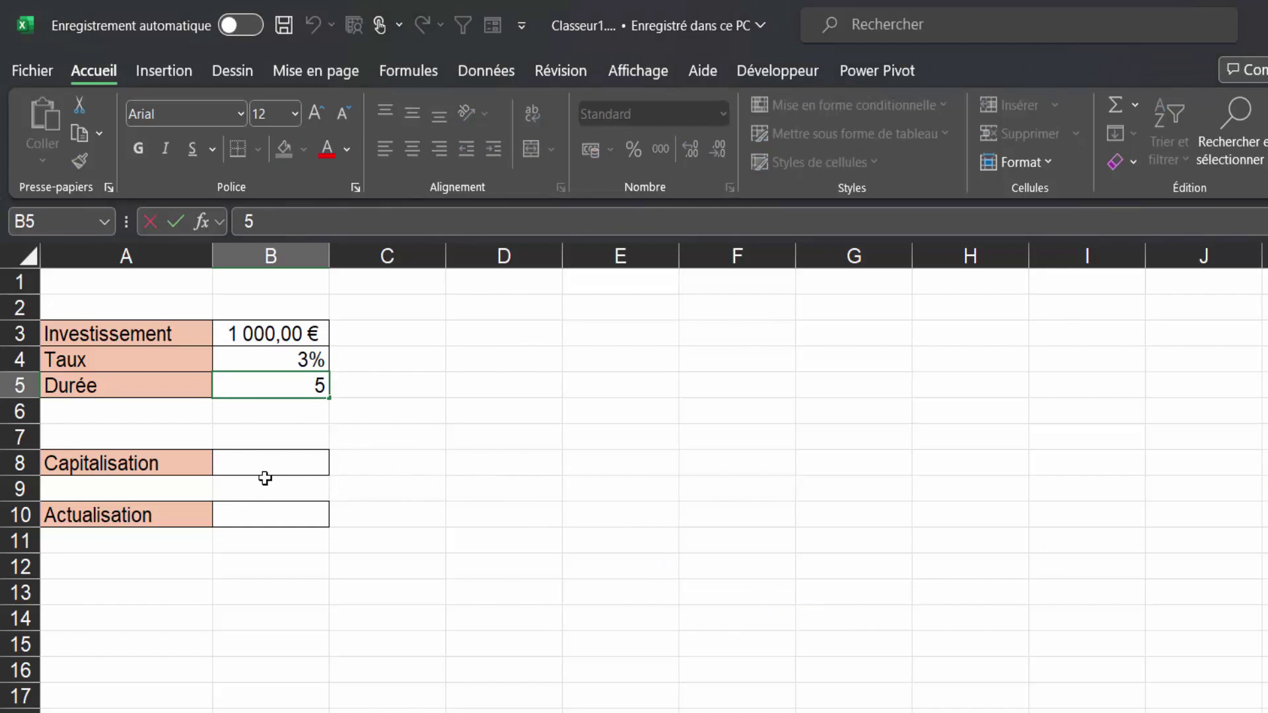
pyautogui.click(277, 463)
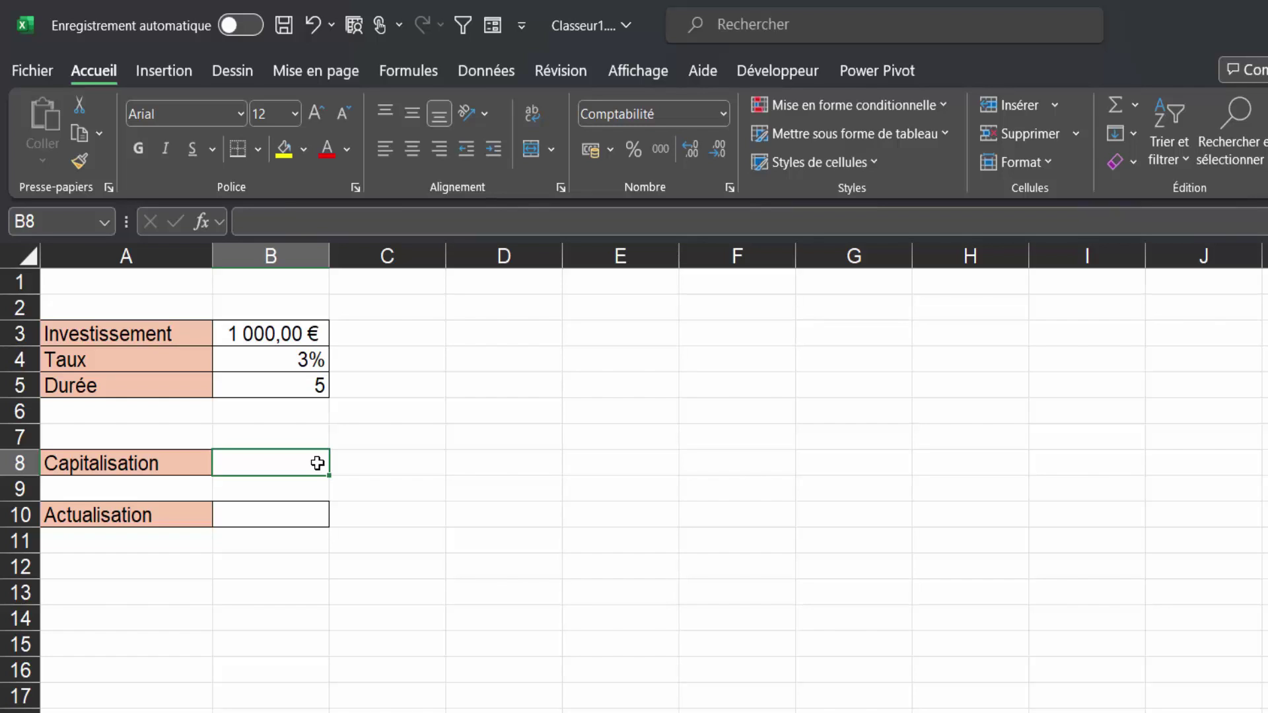
# Enter =B3*(1+B4)^5 in the Capitalisation cell B8, giving 1 159,27 €.
pyautogui.write('=')
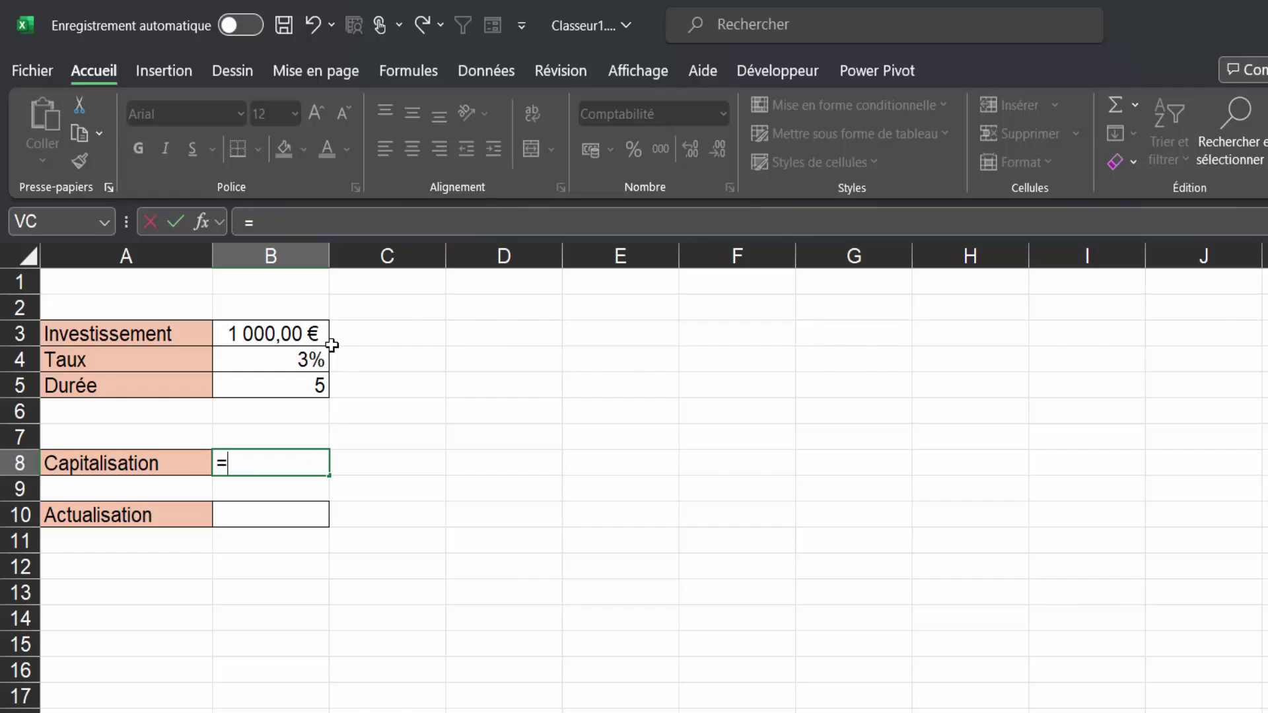
pyautogui.click(282, 333)
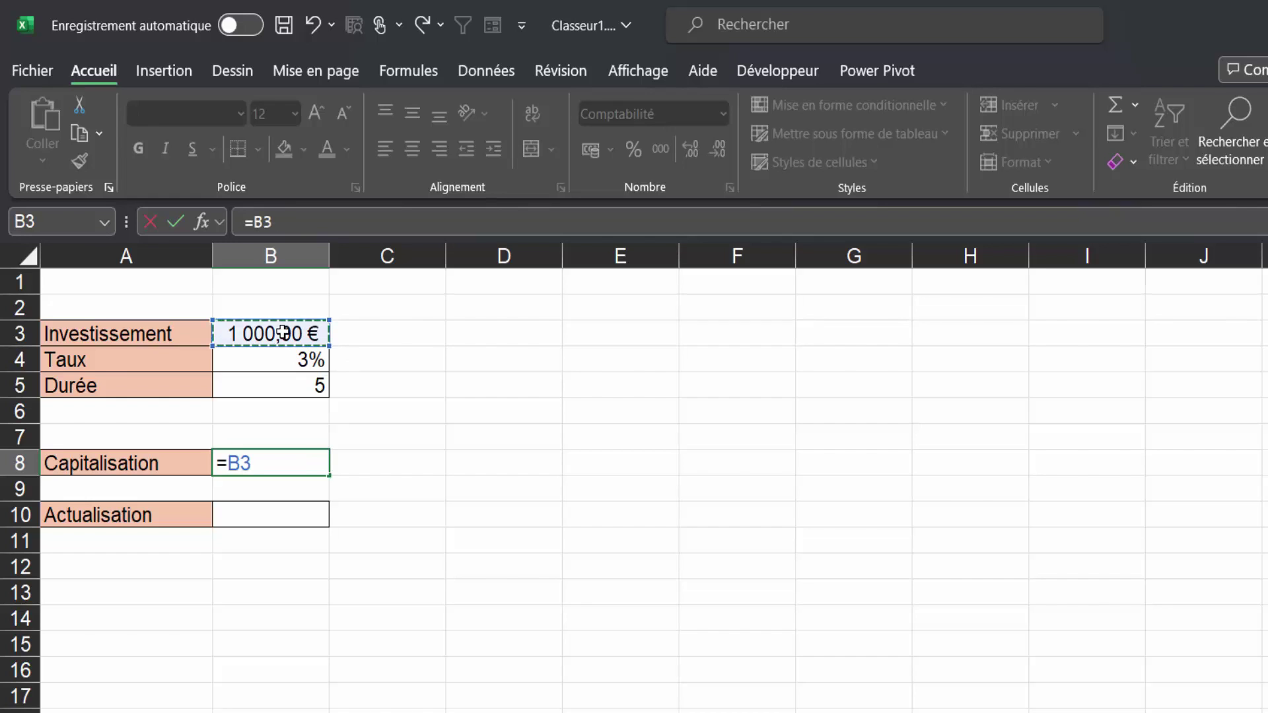
pyautogui.write('*(')
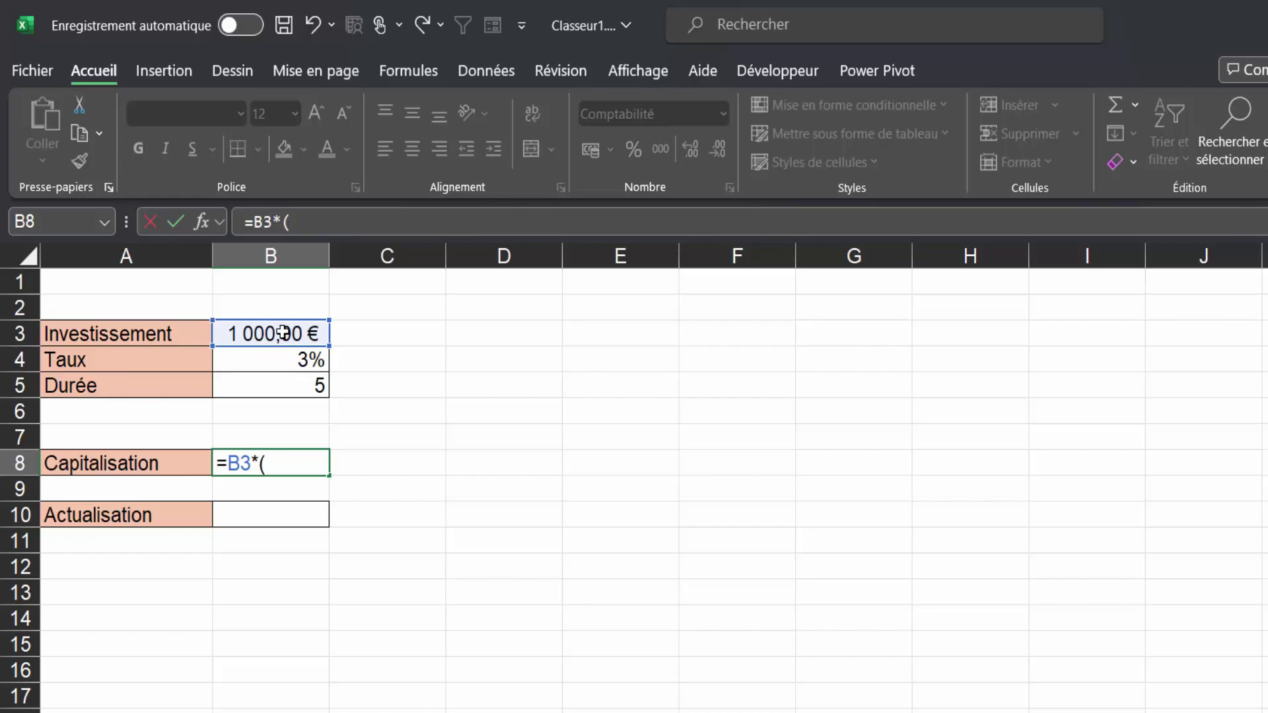
pyautogui.write('1+')
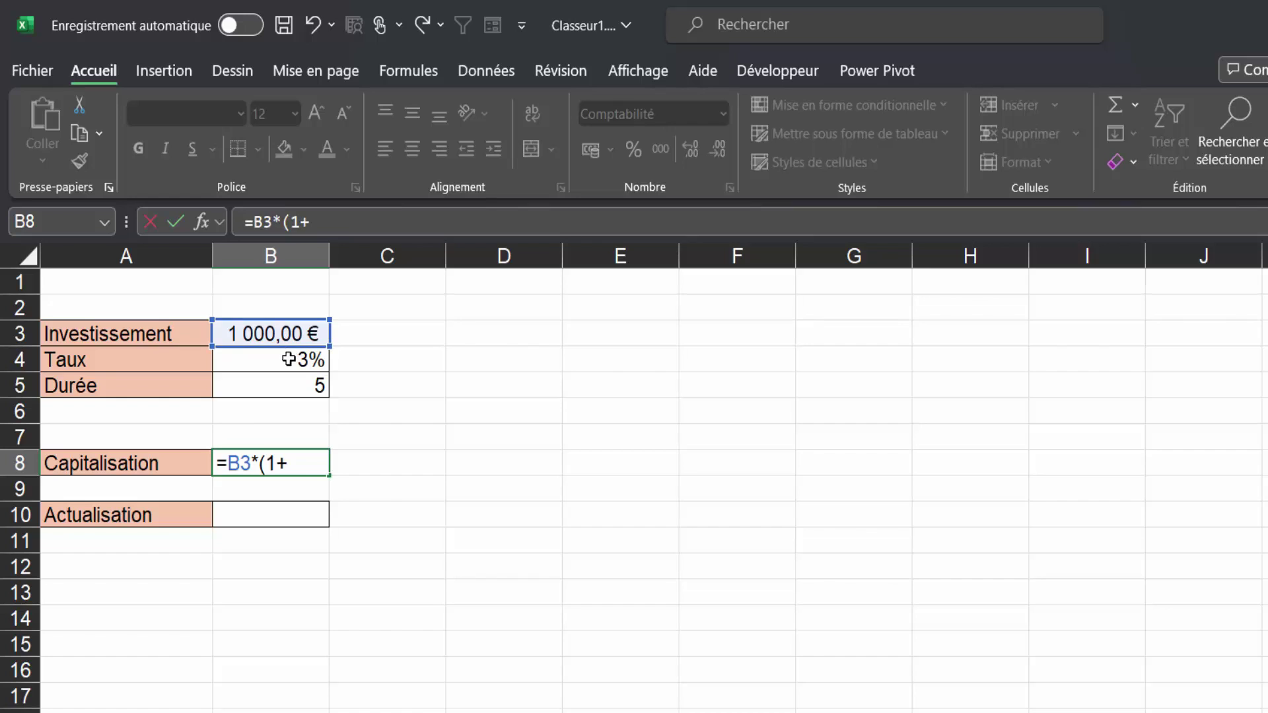
pyautogui.click(289, 364)
pyautogui.write(')')
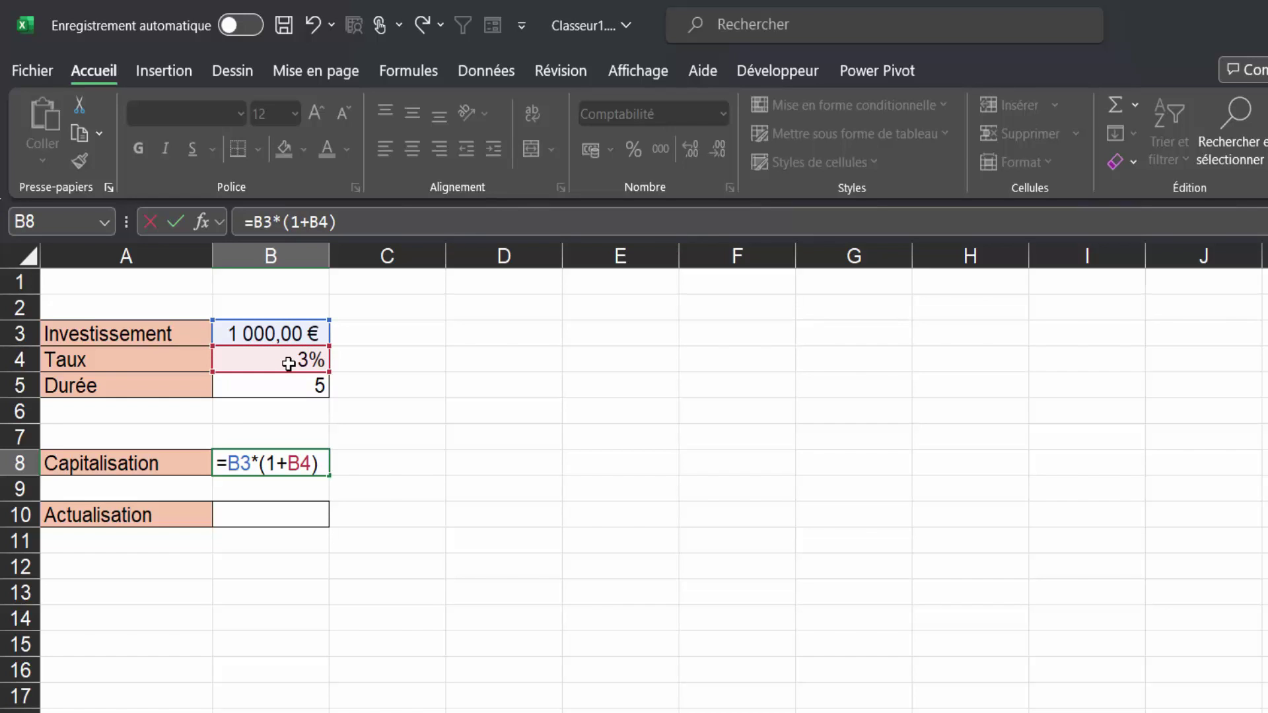
pyautogui.write('^5')
pyautogui.press('Return')
pyautogui.click(300, 459)
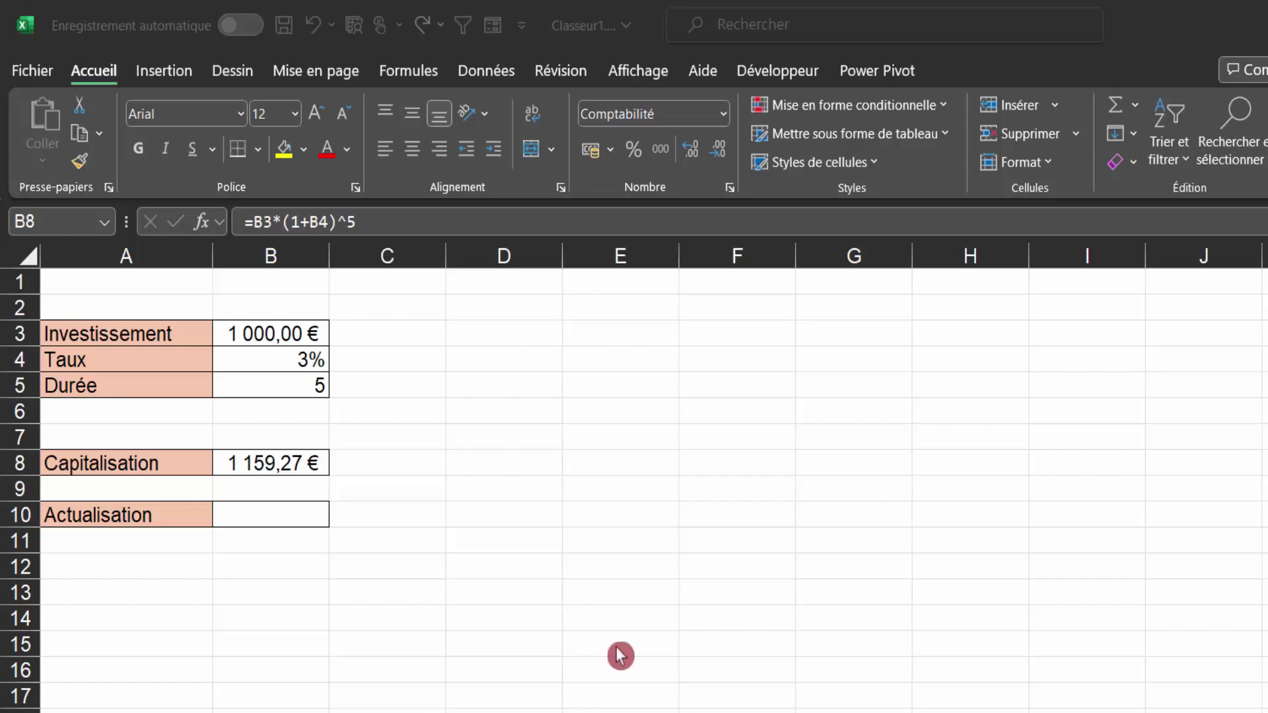
pyautogui.click(308, 520)
pyautogui.click(309, 520)
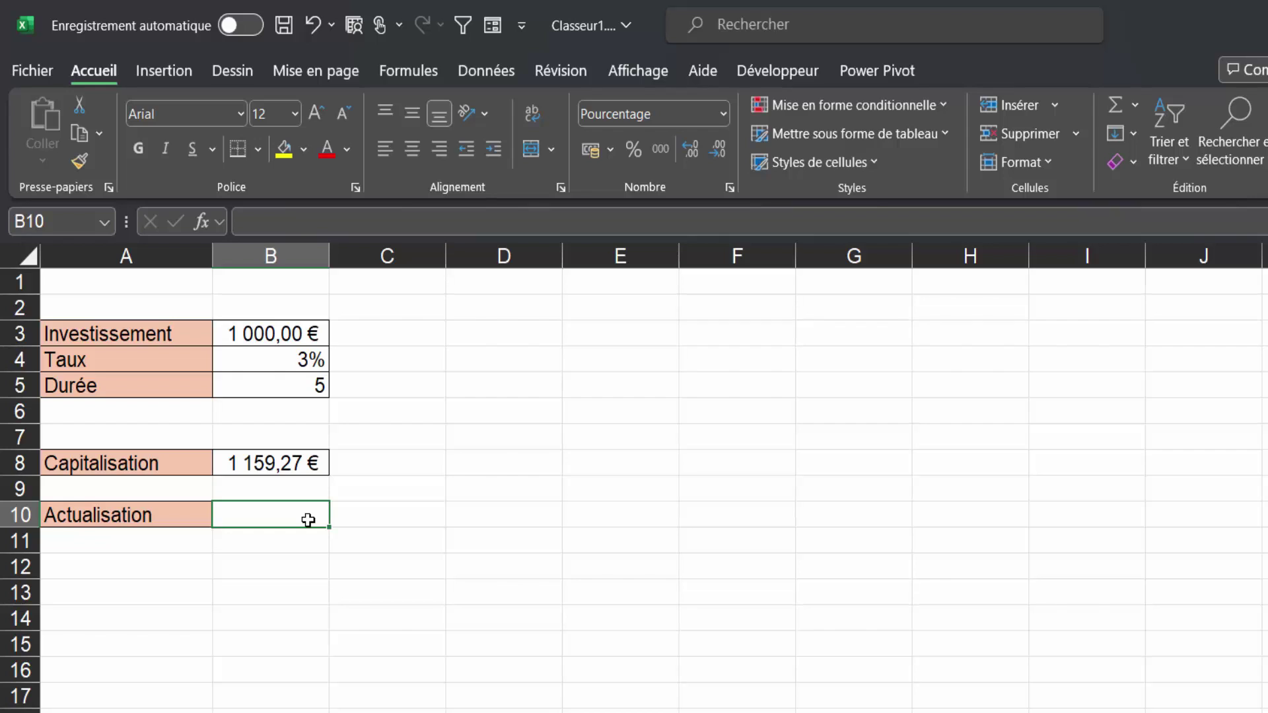
# Enter =1159,27*(1+B4)^-5 in B10 and format it as euro accounting, showing 1 000,00 €.
pyautogui.write('=')
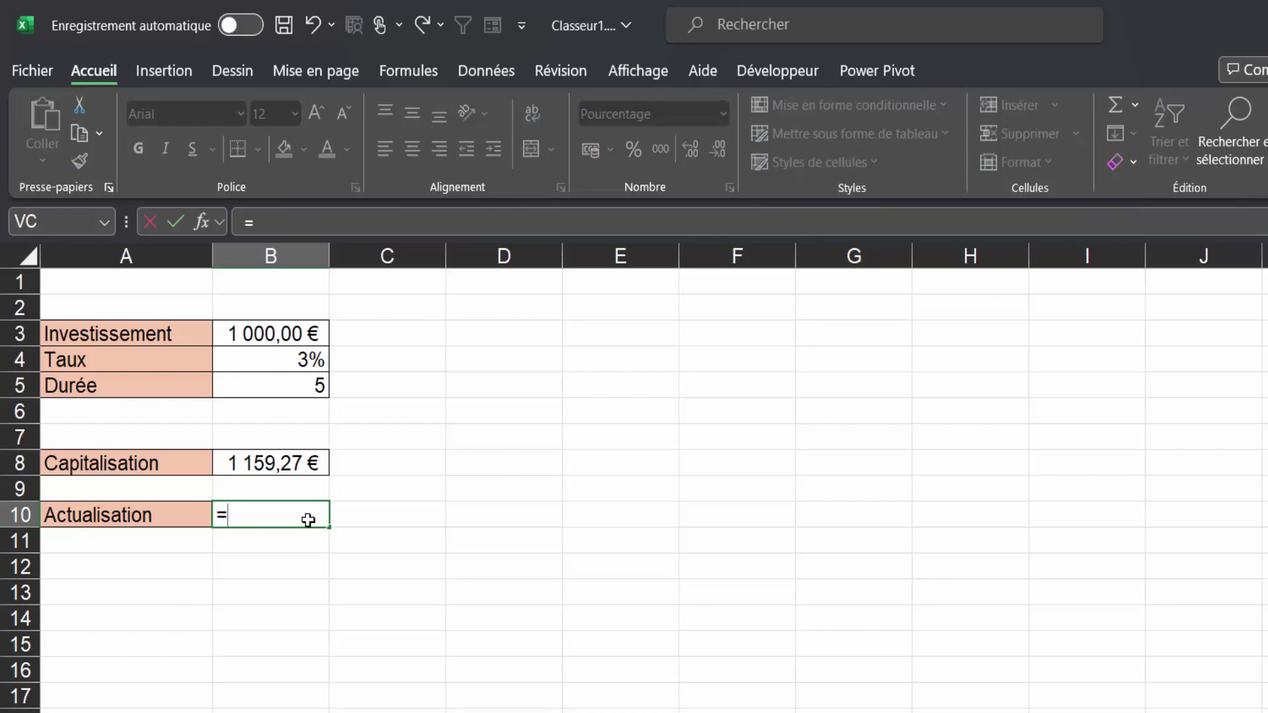
pyautogui.write('1159,27')
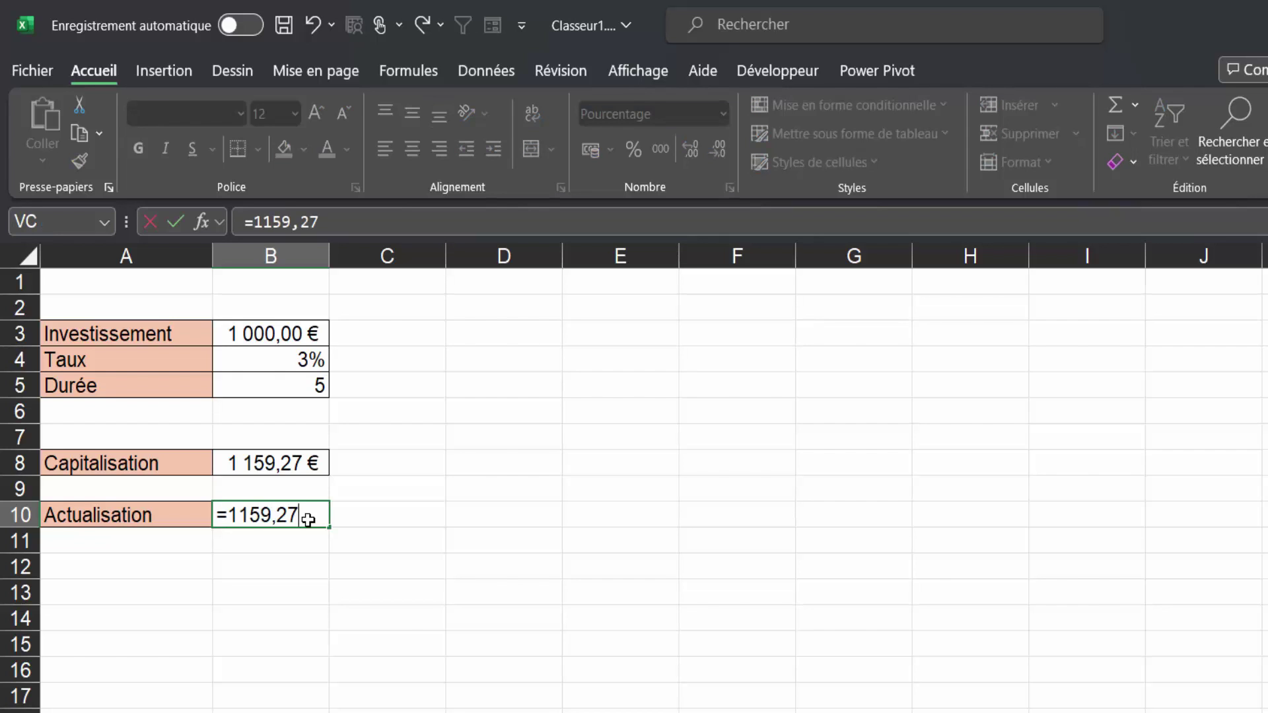
pyautogui.write('*')
pyautogui.write('(1+')
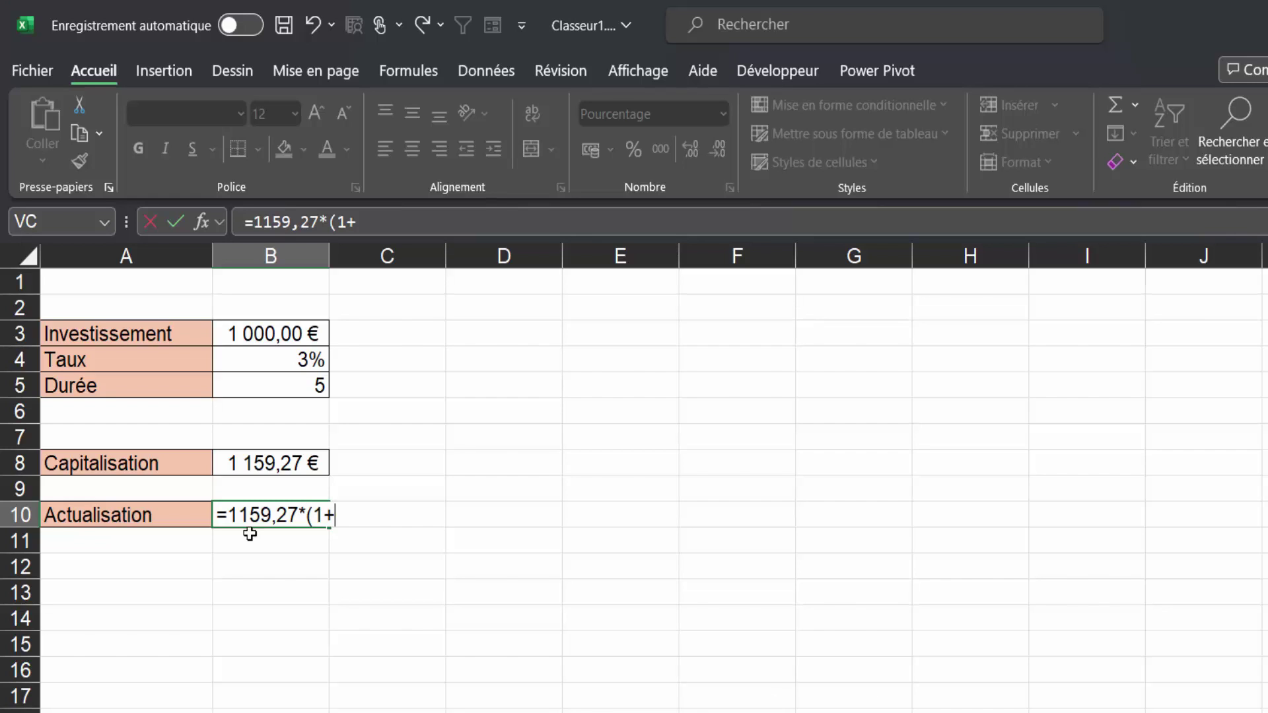
pyautogui.click(265, 363)
pyautogui.write(')')
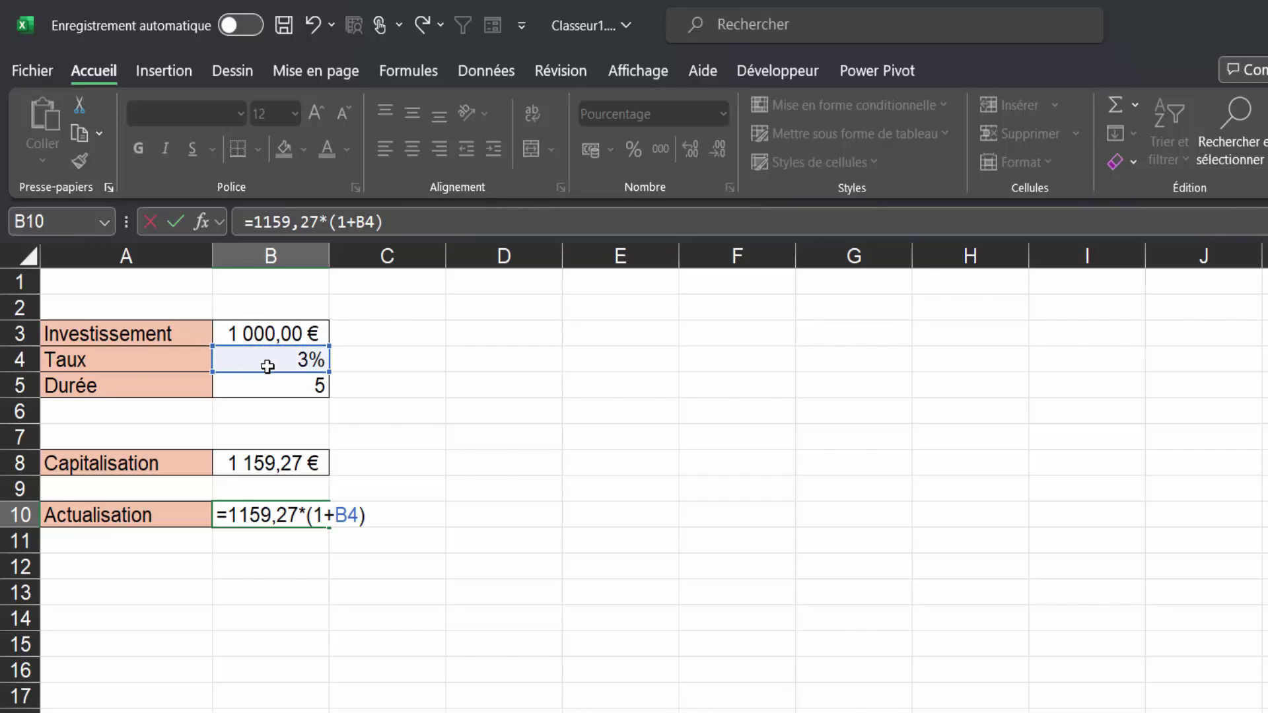
pyautogui.write('^-5')
pyautogui.press('Return')
pyautogui.click(286, 512)
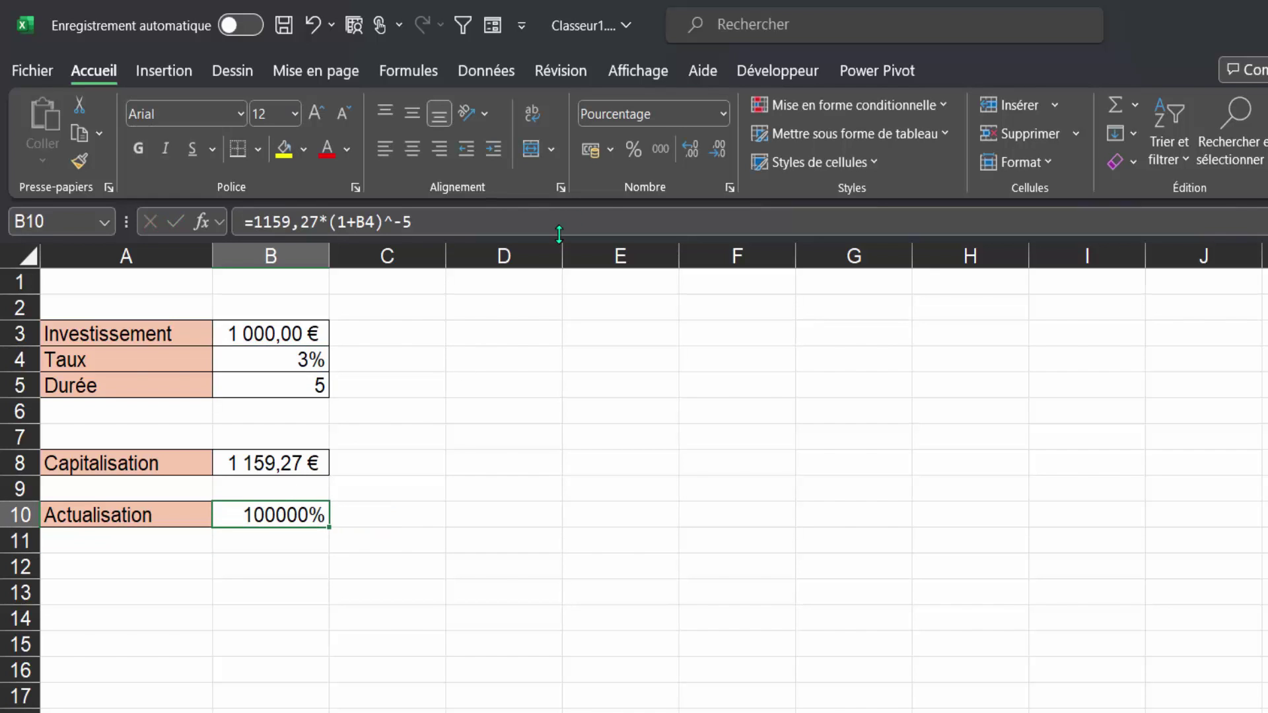
pyautogui.click(605, 150)
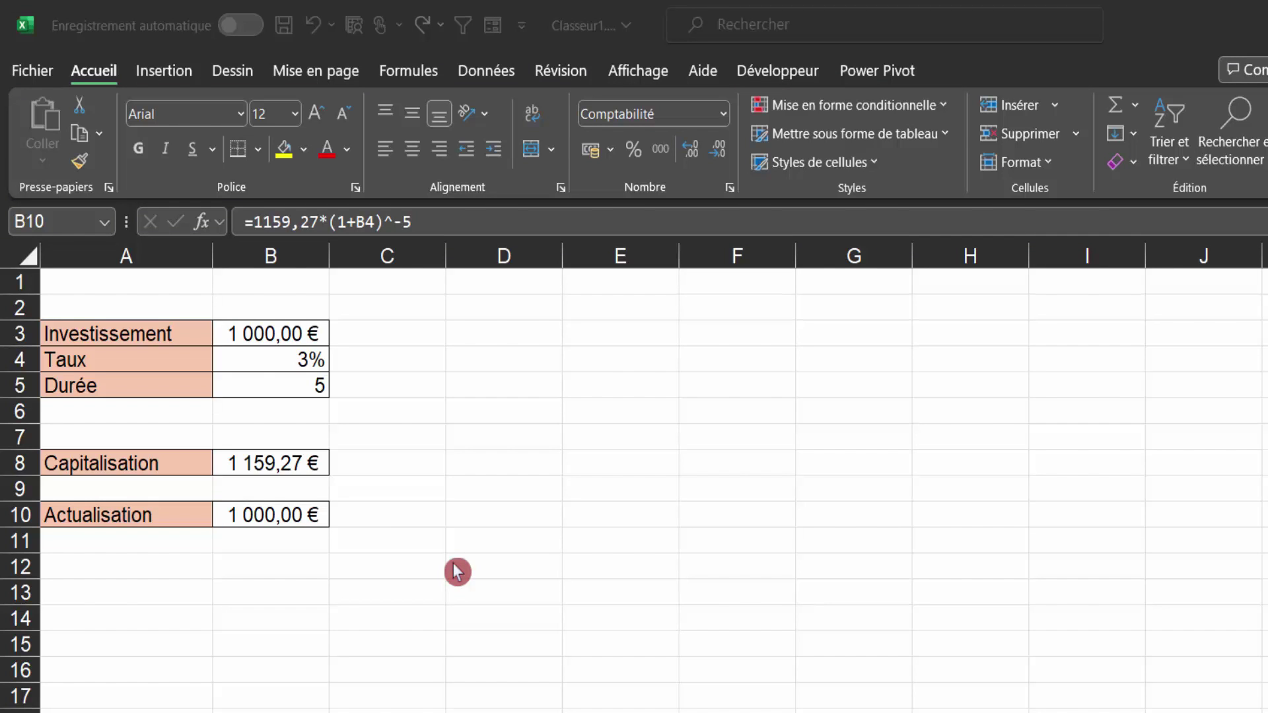
# Select cells C8 and C10 beside the Capitalisation and Actualisation results.
pyautogui.click(311, 514)
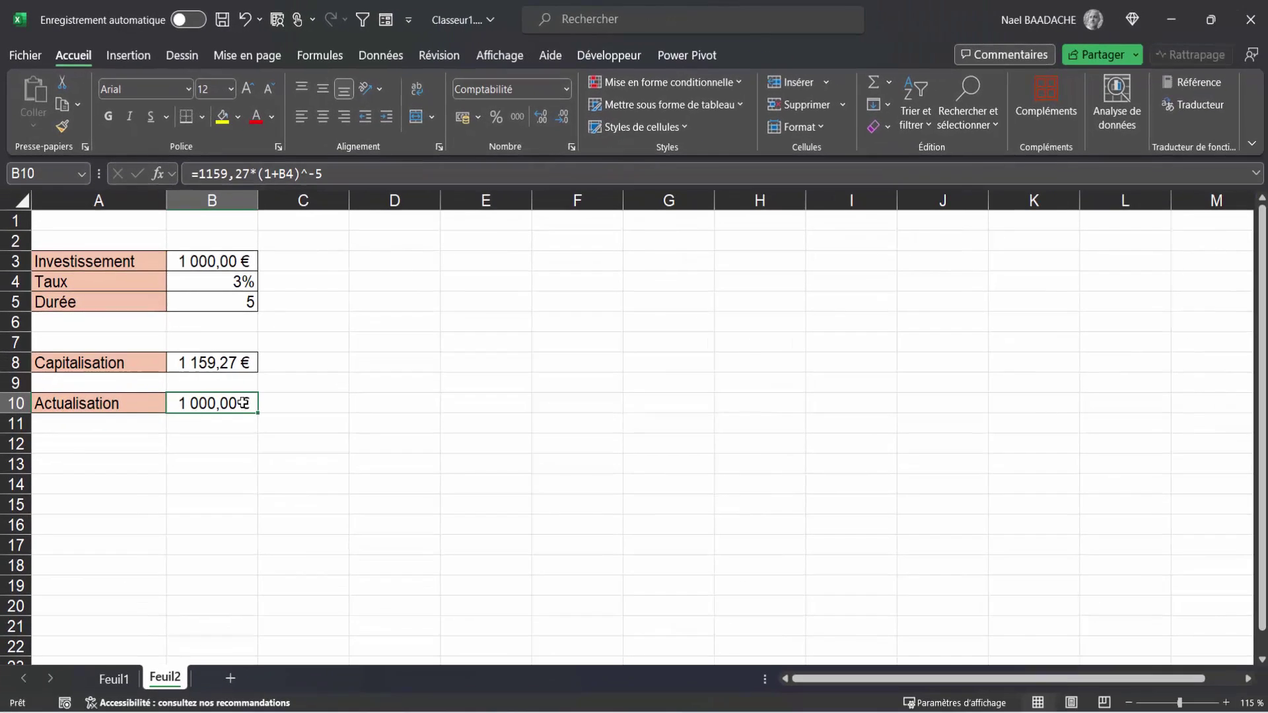
pyautogui.click(232, 285)
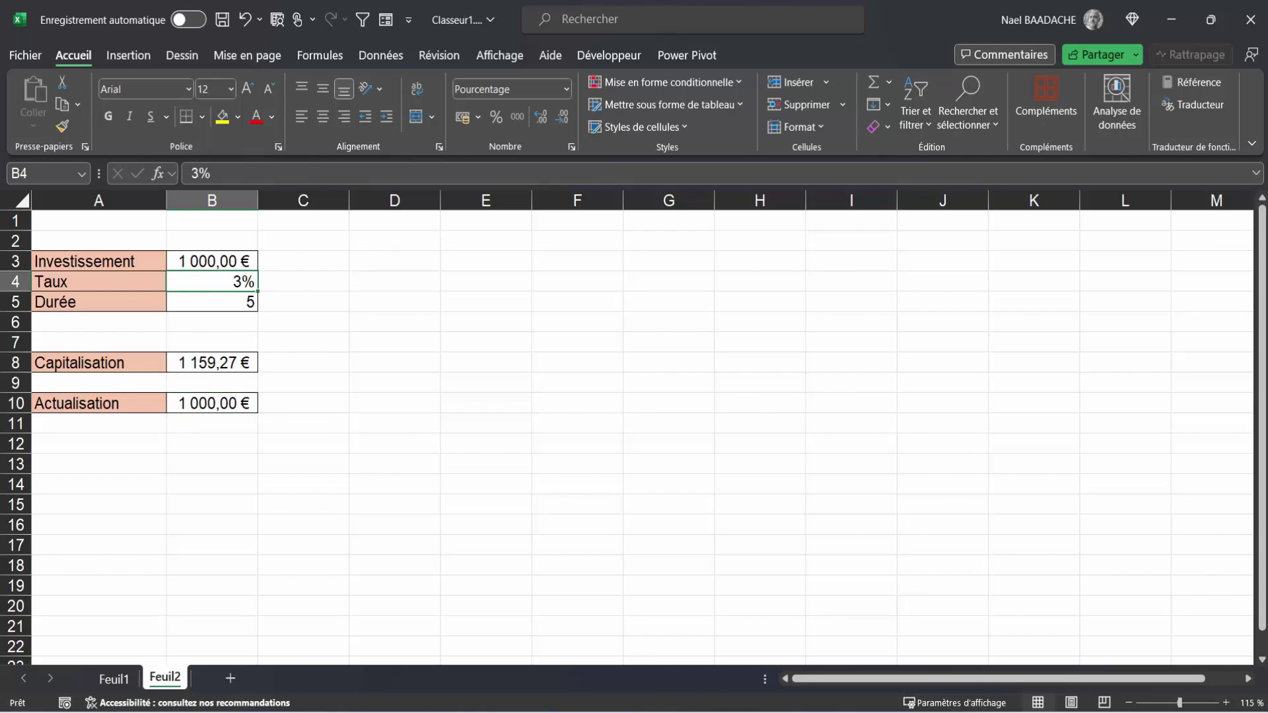
pyautogui.click(393, 461)
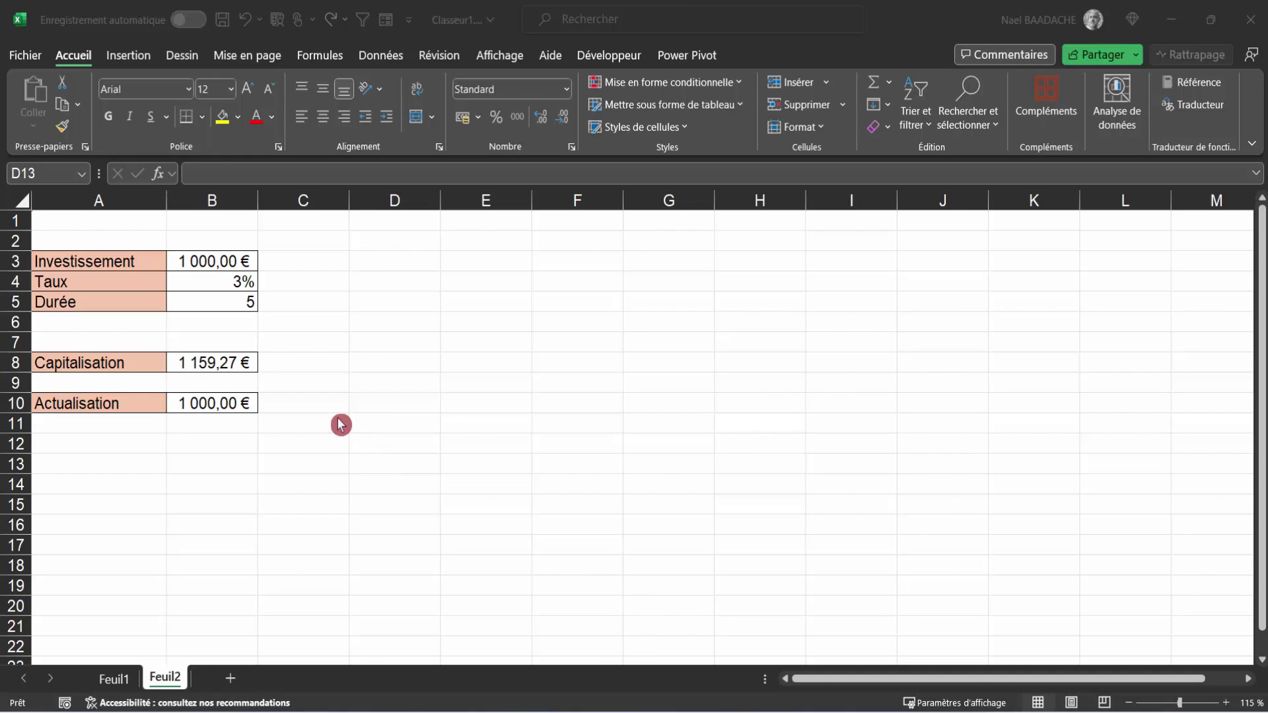
pyautogui.click(324, 363)
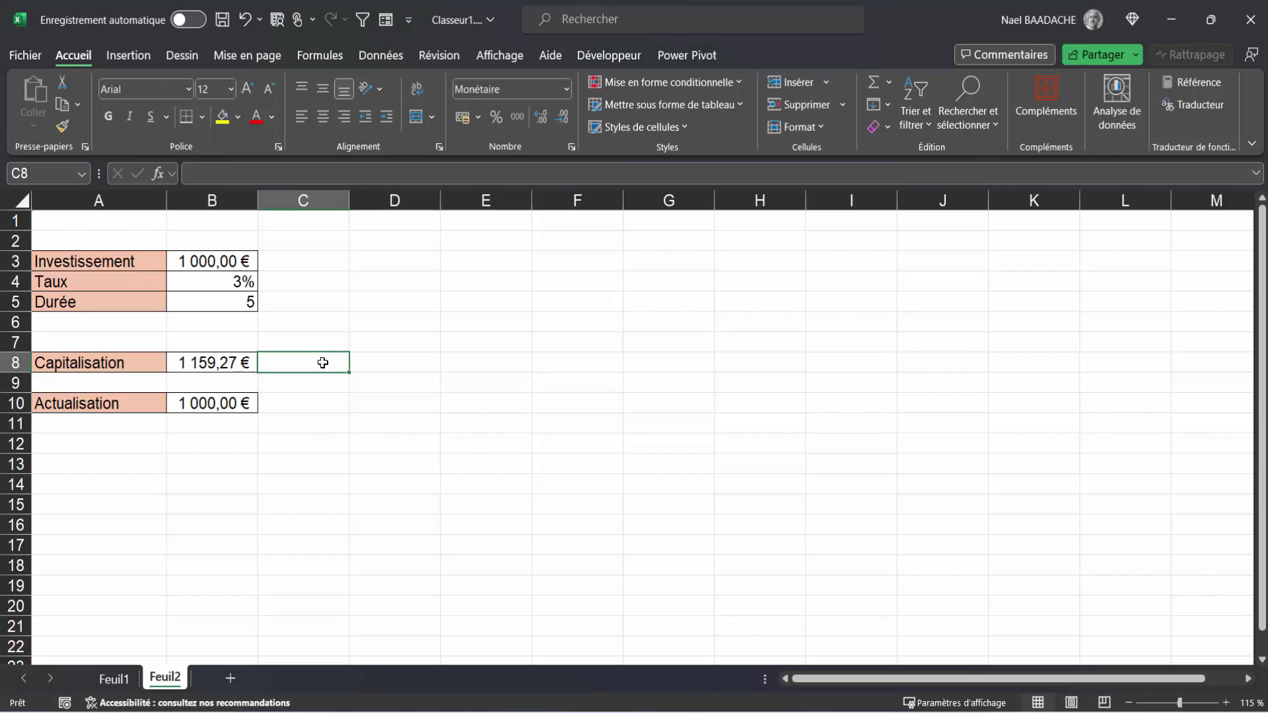
pyautogui.keyDown('ctrl'); pyautogui.click(317, 405); pyautogui.keyUp('ctrl')
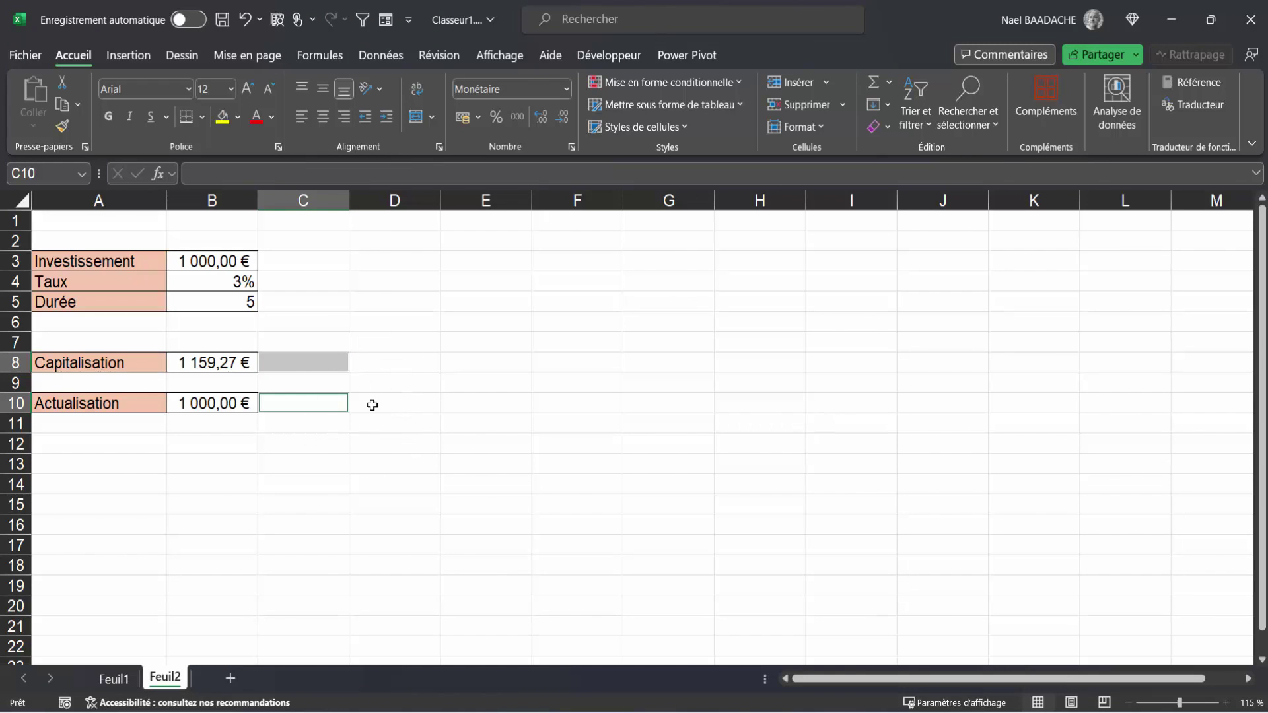
# Use FORMULETEXTE in C8 and C10 to display =B3*(1+B4)^5 and =1159,27*(1+B4)^-5.
pyautogui.write('=fro')
pyautogui.press('BackSpace')
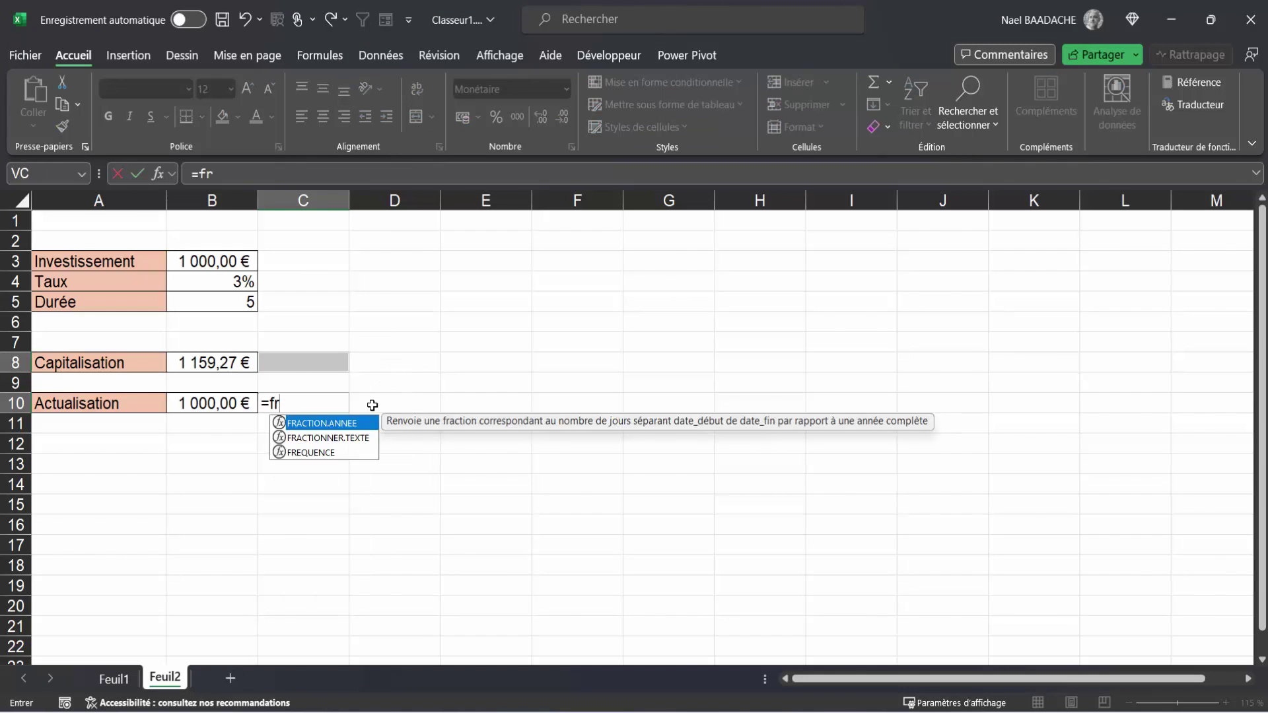
pyautogui.press('BackSpace')
pyautogui.write('orm')
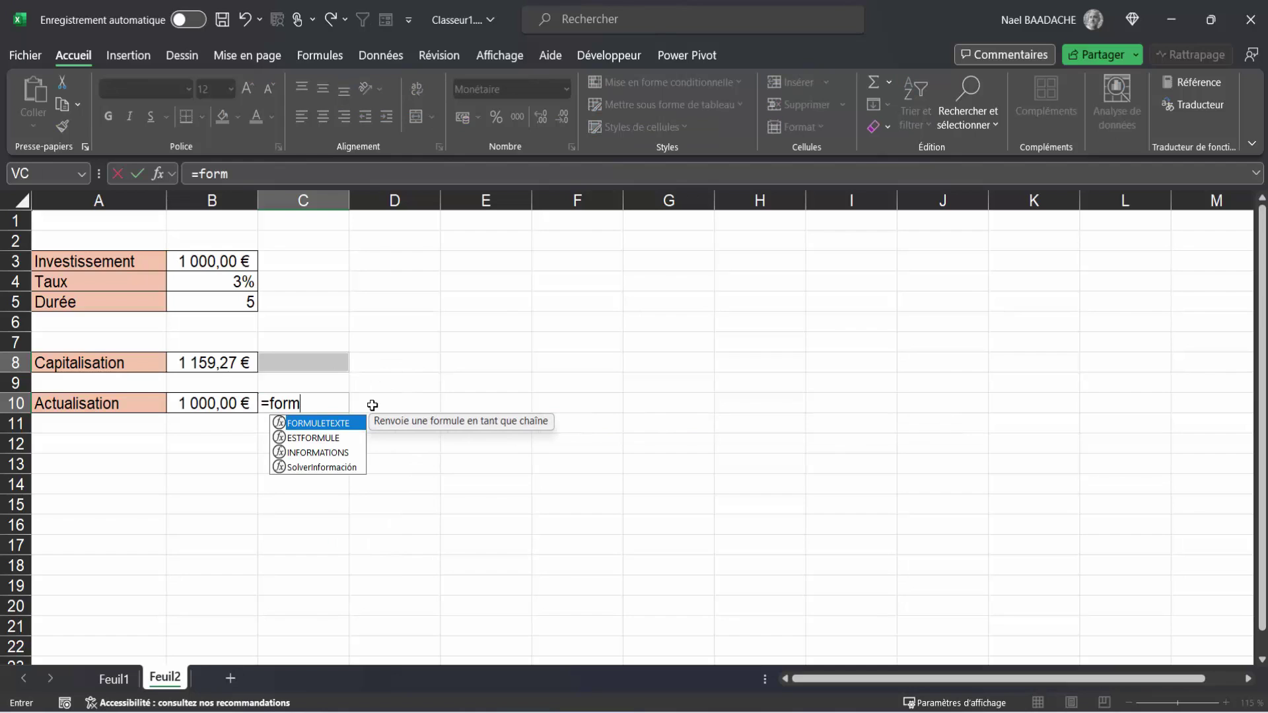
pyautogui.click(345, 424)
pyautogui.doubleClick(344, 424)
pyautogui.click(225, 400)
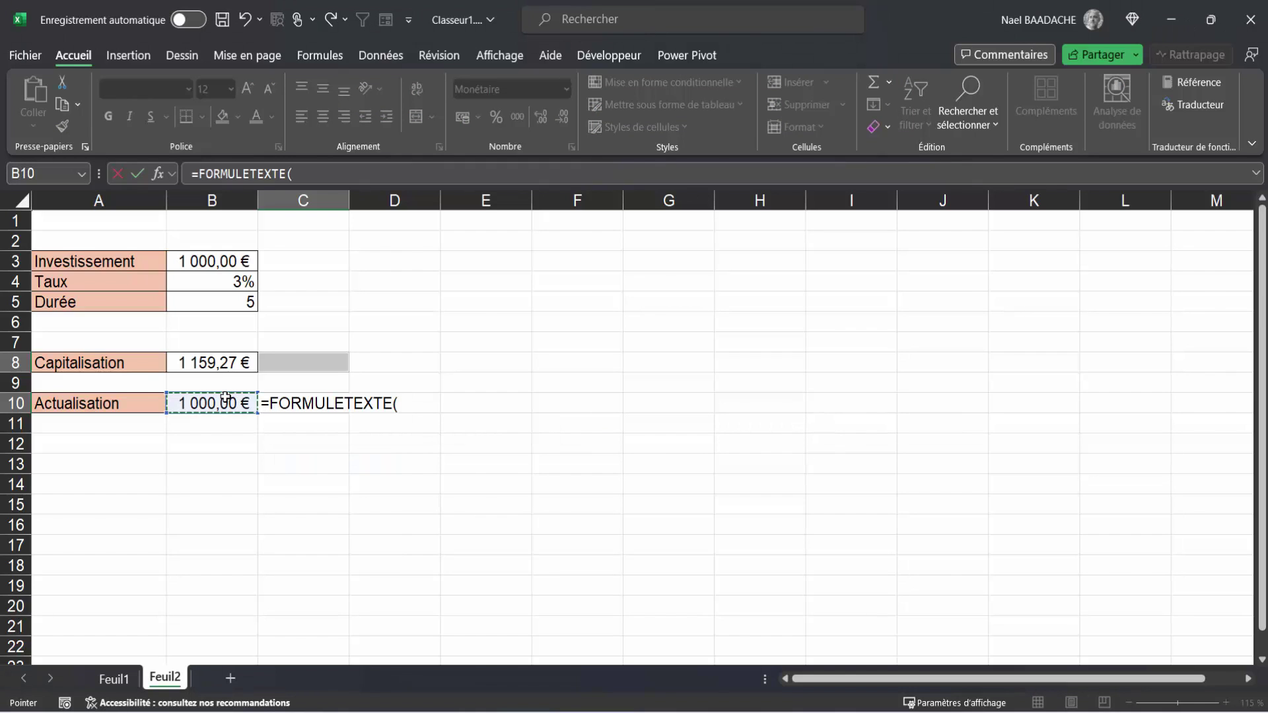
pyautogui.press('Return')
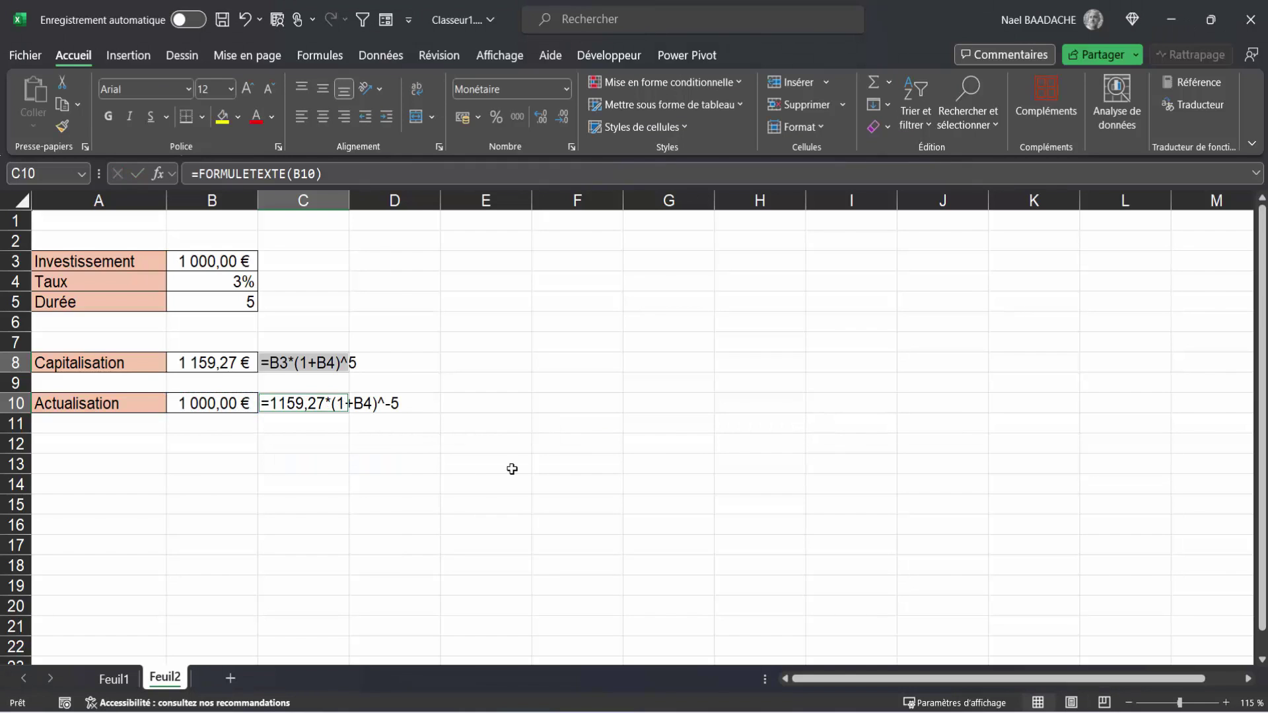
pyautogui.click(513, 469)
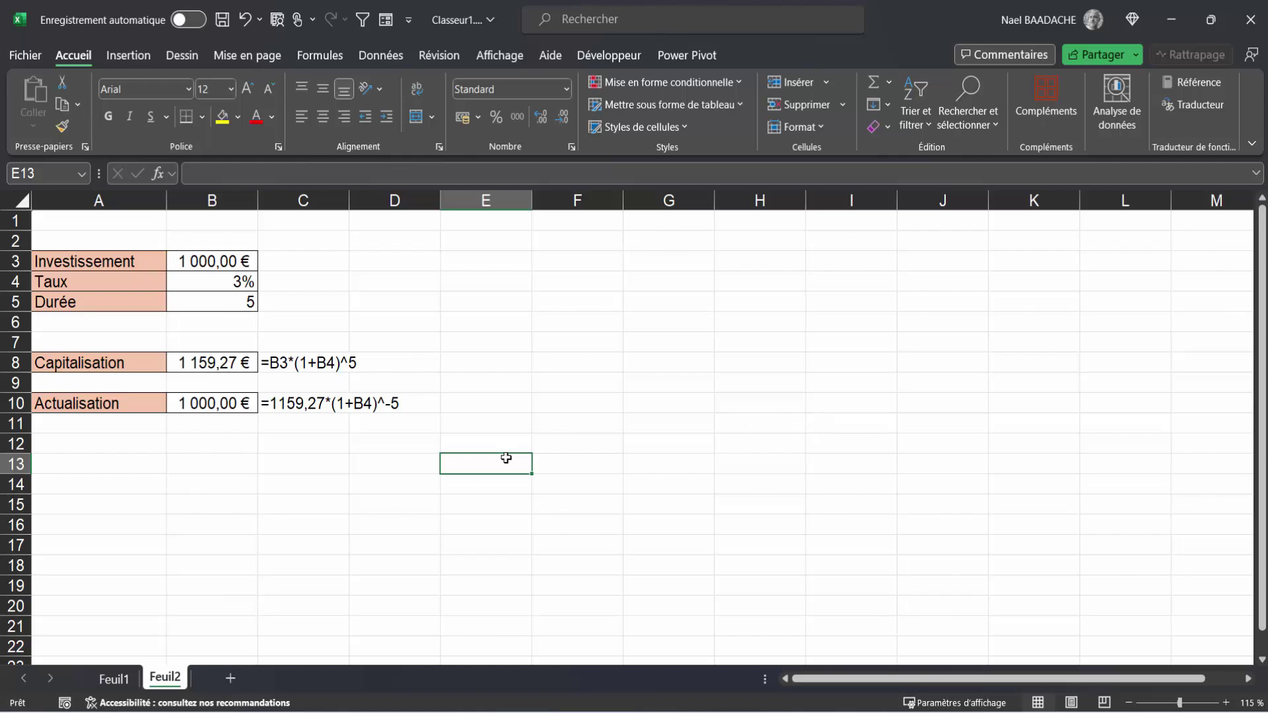
# Back on Feuil1, review the investment B5, cash flows C10:G10, sale price H10 and rate B6.
pyautogui.click(115, 679)
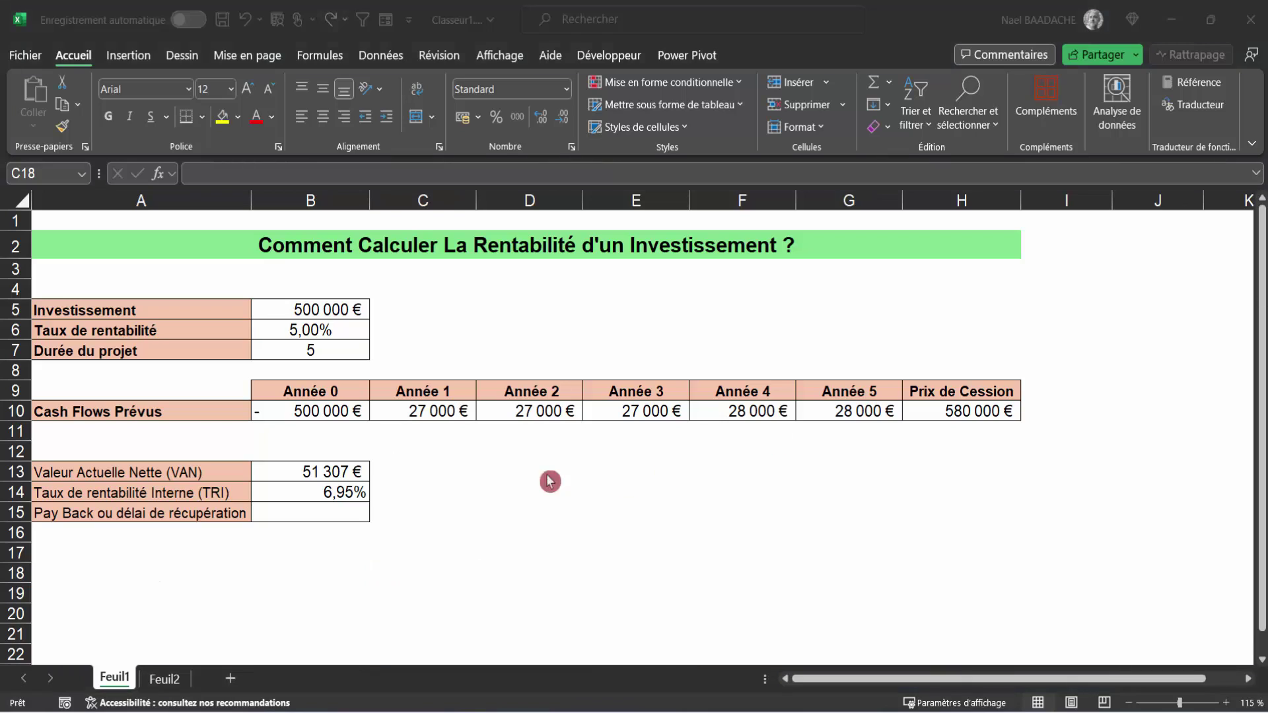
pyautogui.click(341, 309)
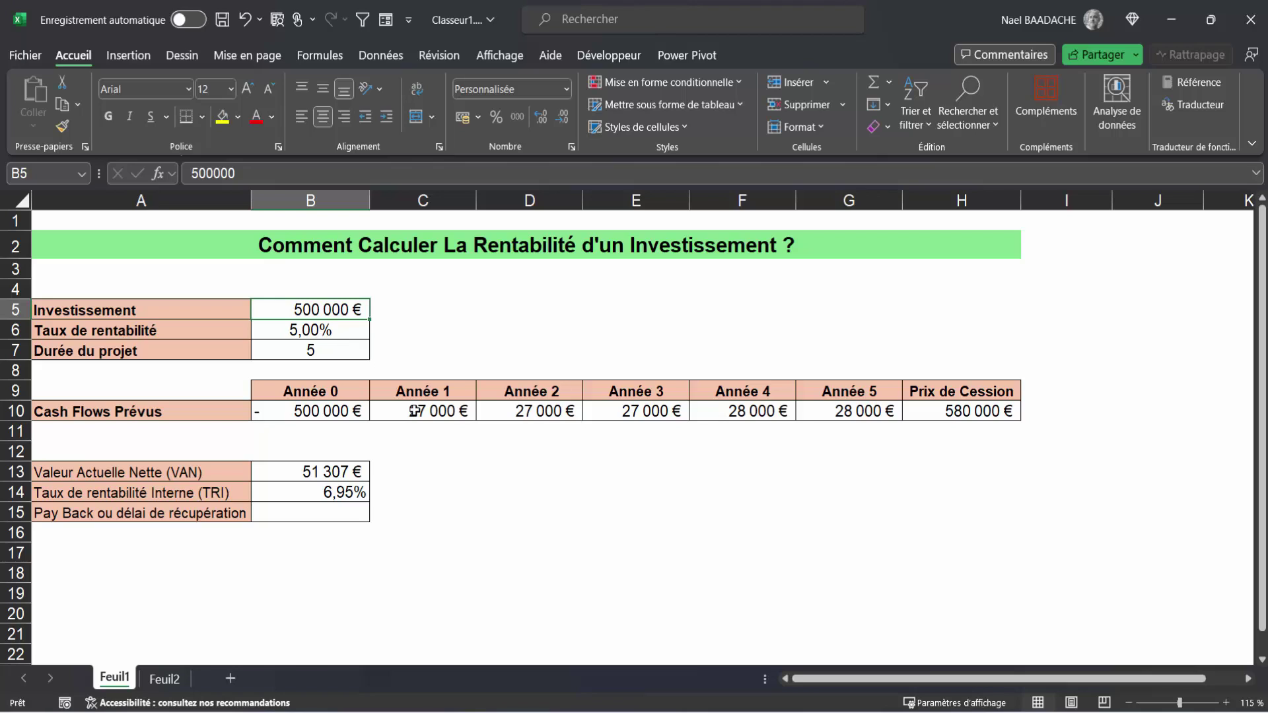
pyautogui.moveTo(423, 410); pyautogui.dragTo(820, 411)
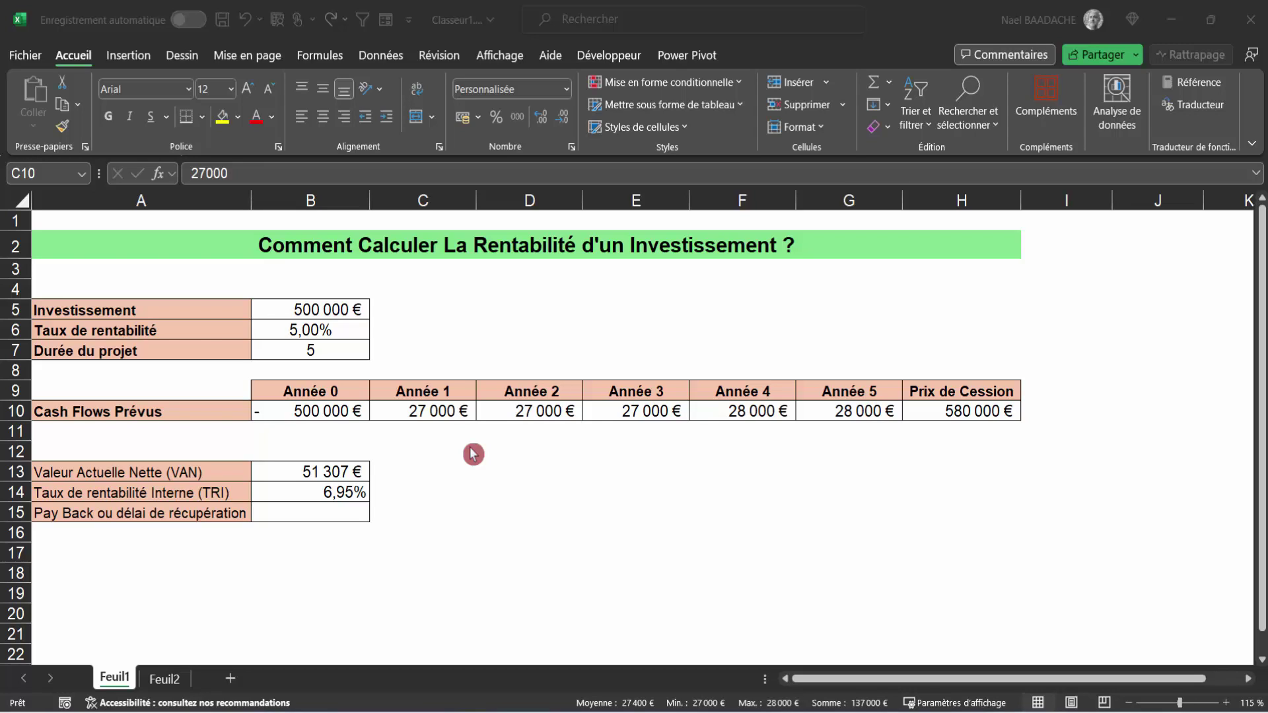
pyautogui.click(967, 411)
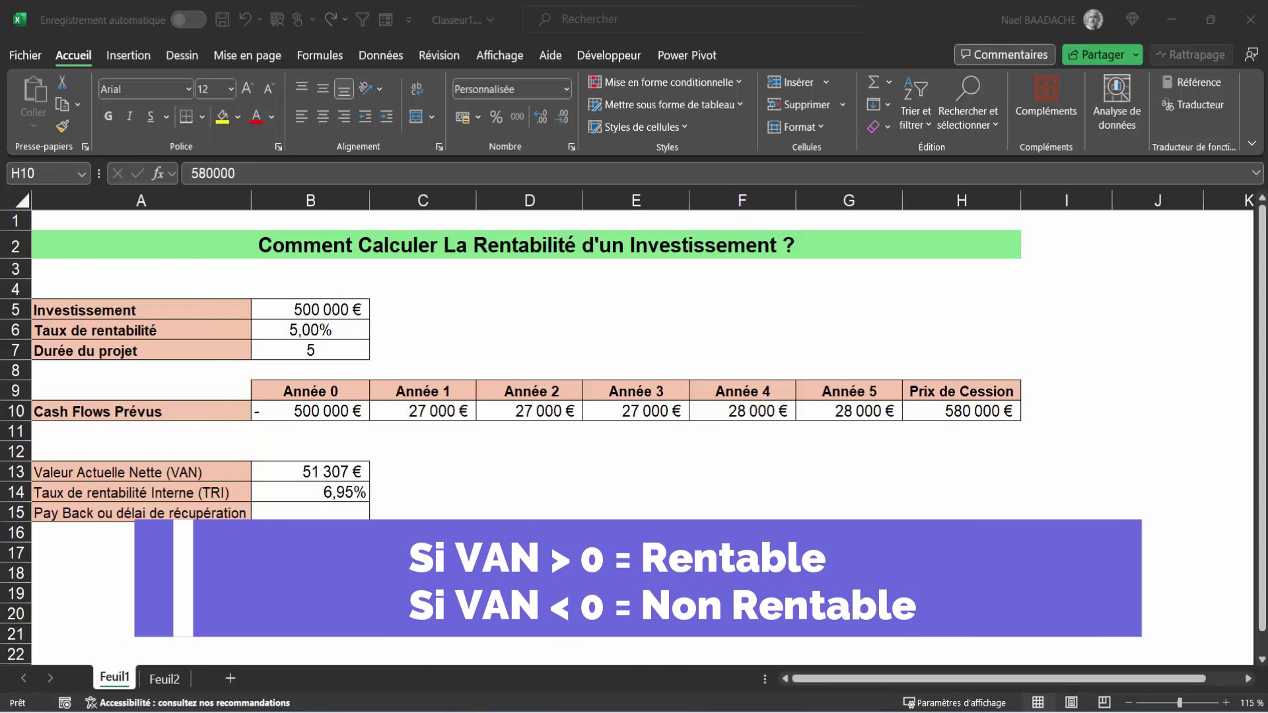
pyautogui.click(315, 328)
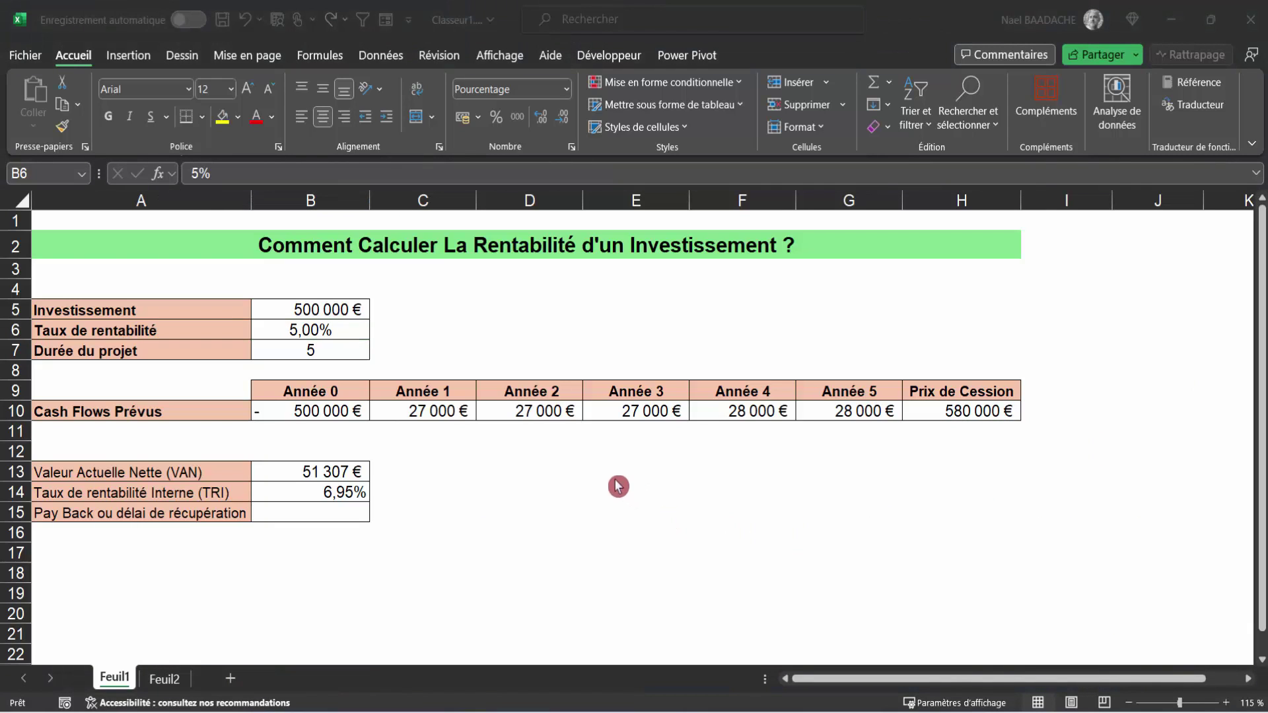
pyautogui.press('F2')
pyautogui.click(437, 434)
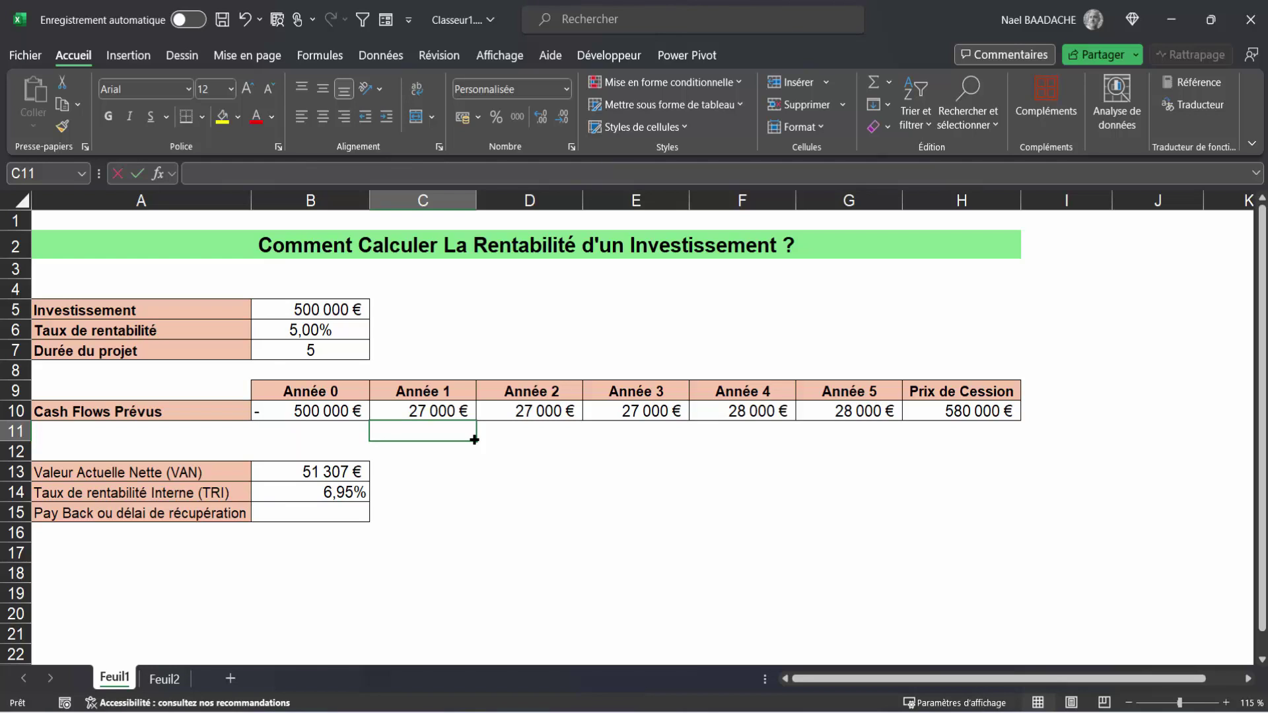
# Enter =C10*(1+$B$6)^-1 in C11, discounting the Année 1 flow to 25 714 €.
pyautogui.write('=')
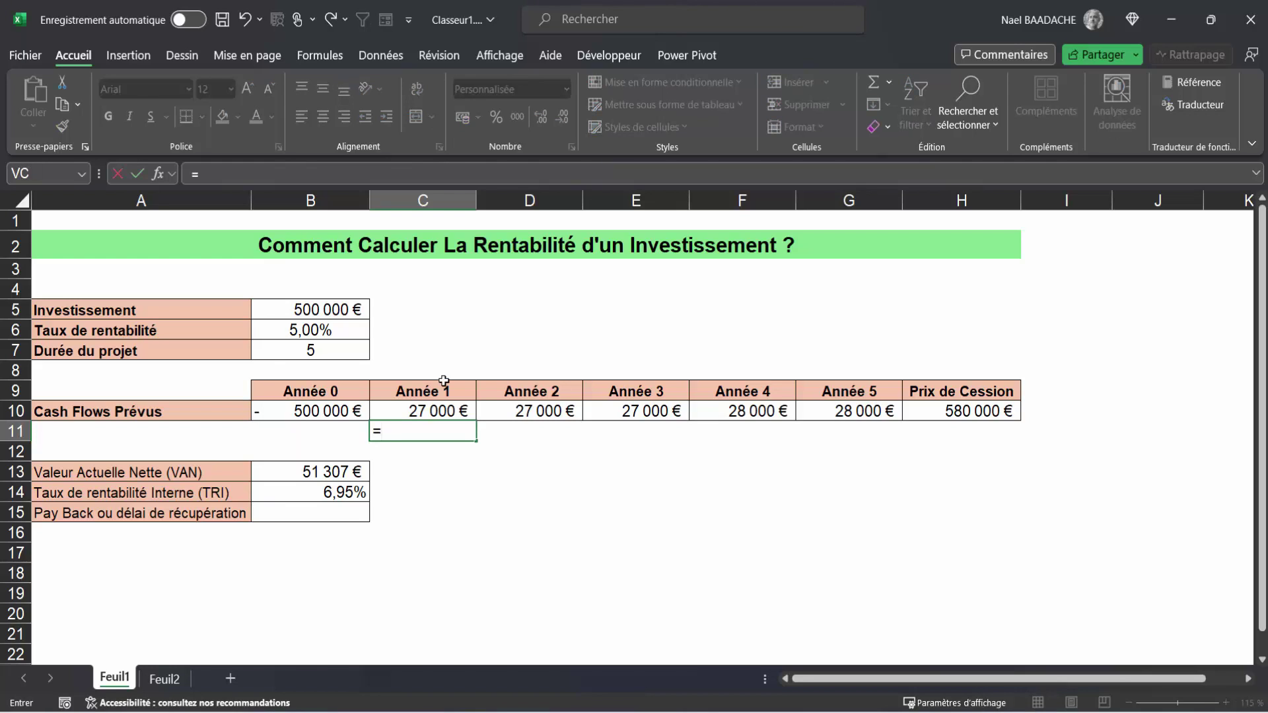
pyautogui.click(415, 411)
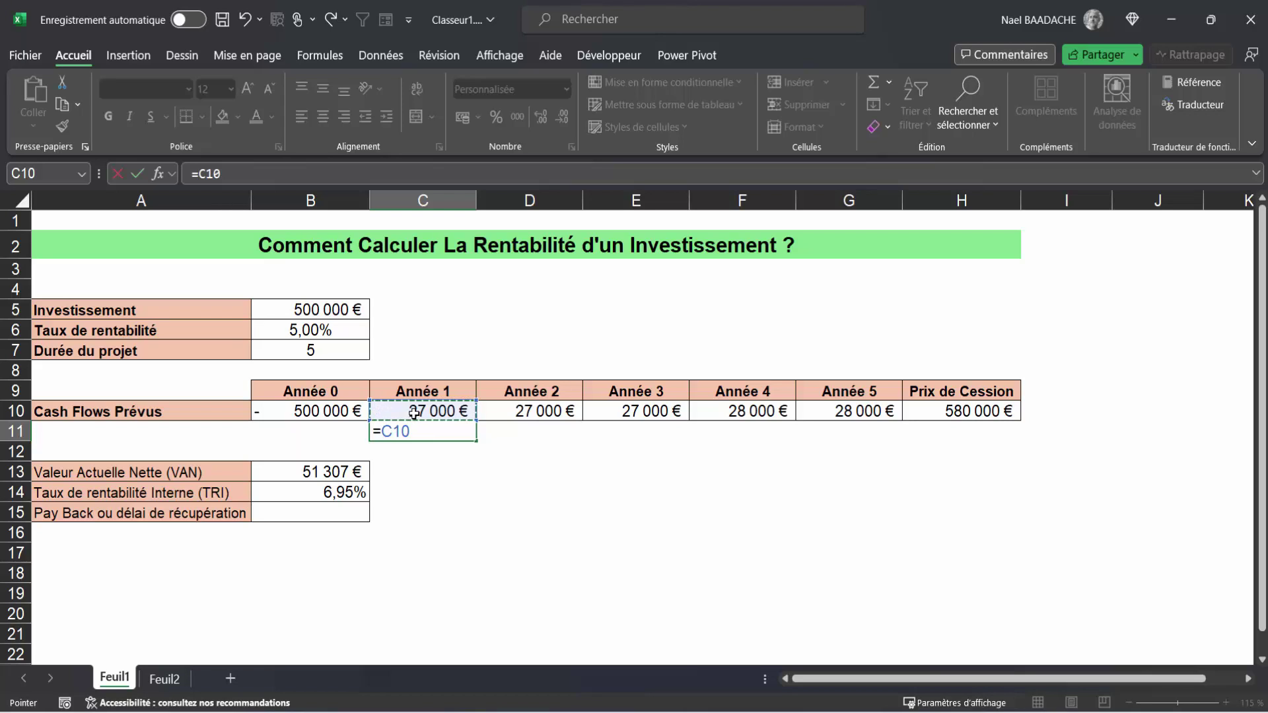
pyautogui.write('*')
pyautogui.click(330, 326)
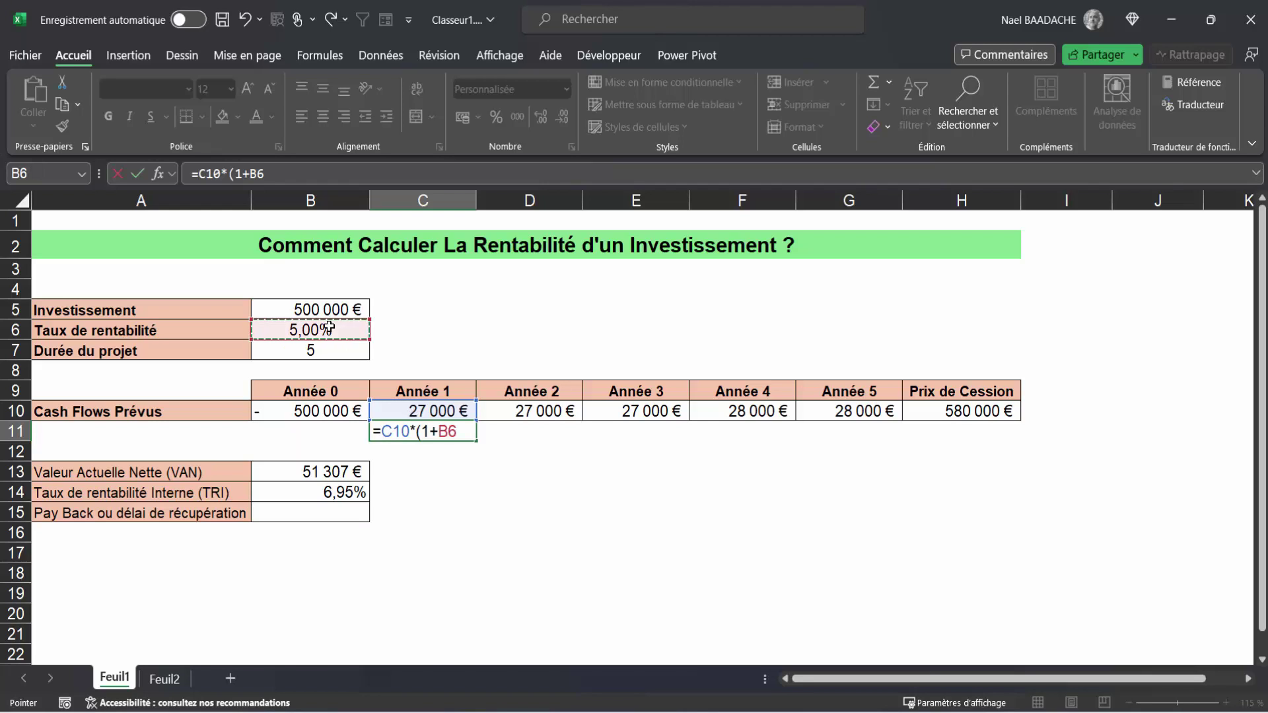
pyautogui.press('F4')
pyautogui.write('$B$6)^-1')
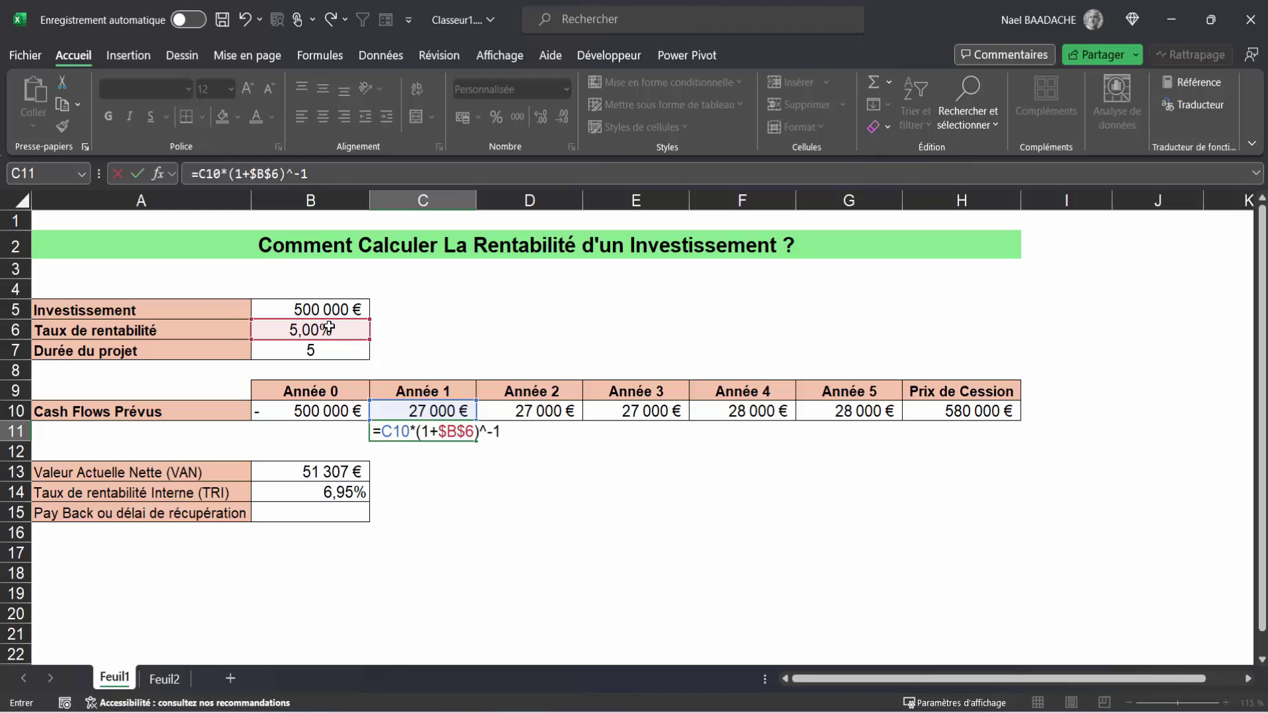
pyautogui.press('Return')
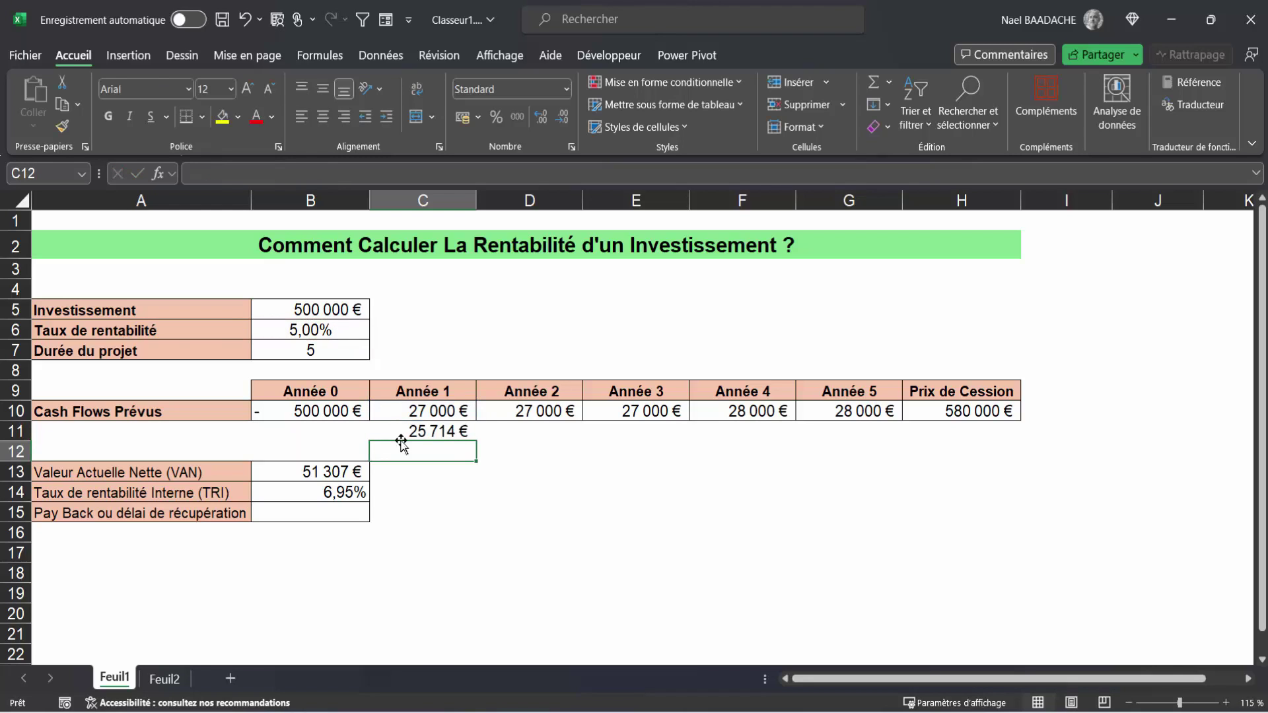
pyautogui.click(430, 434)
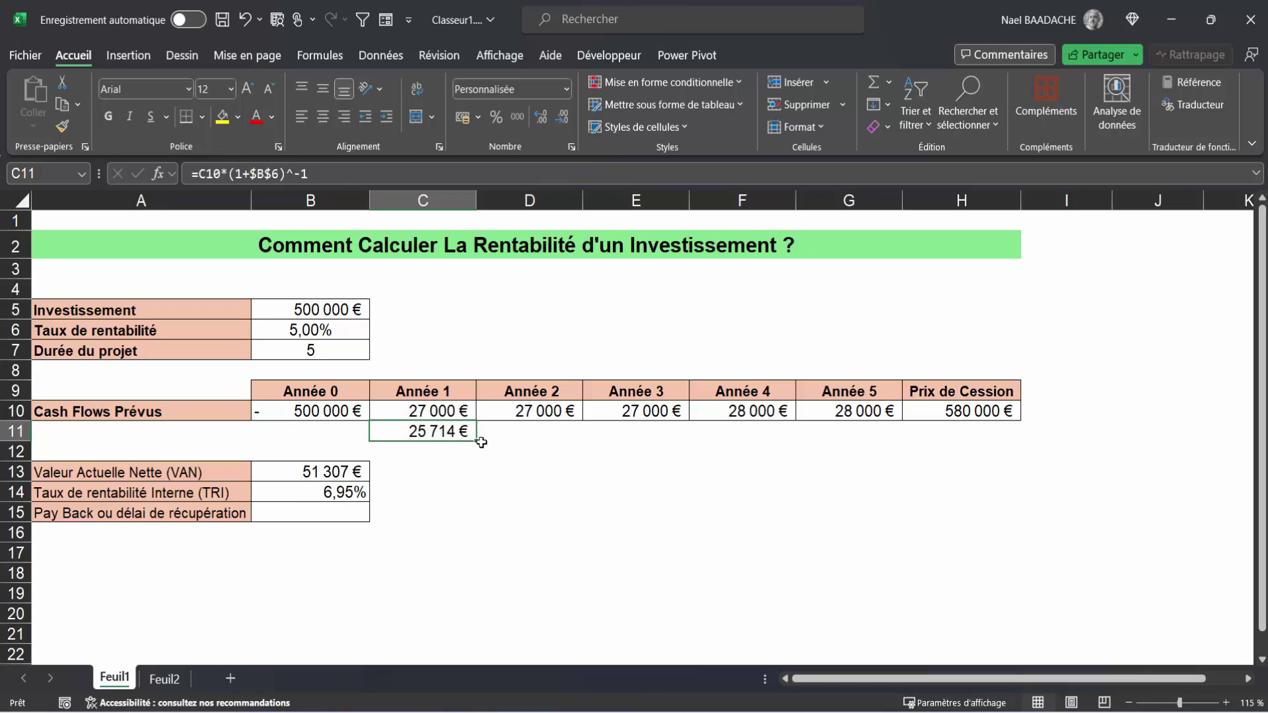
pyautogui.click(866, 415)
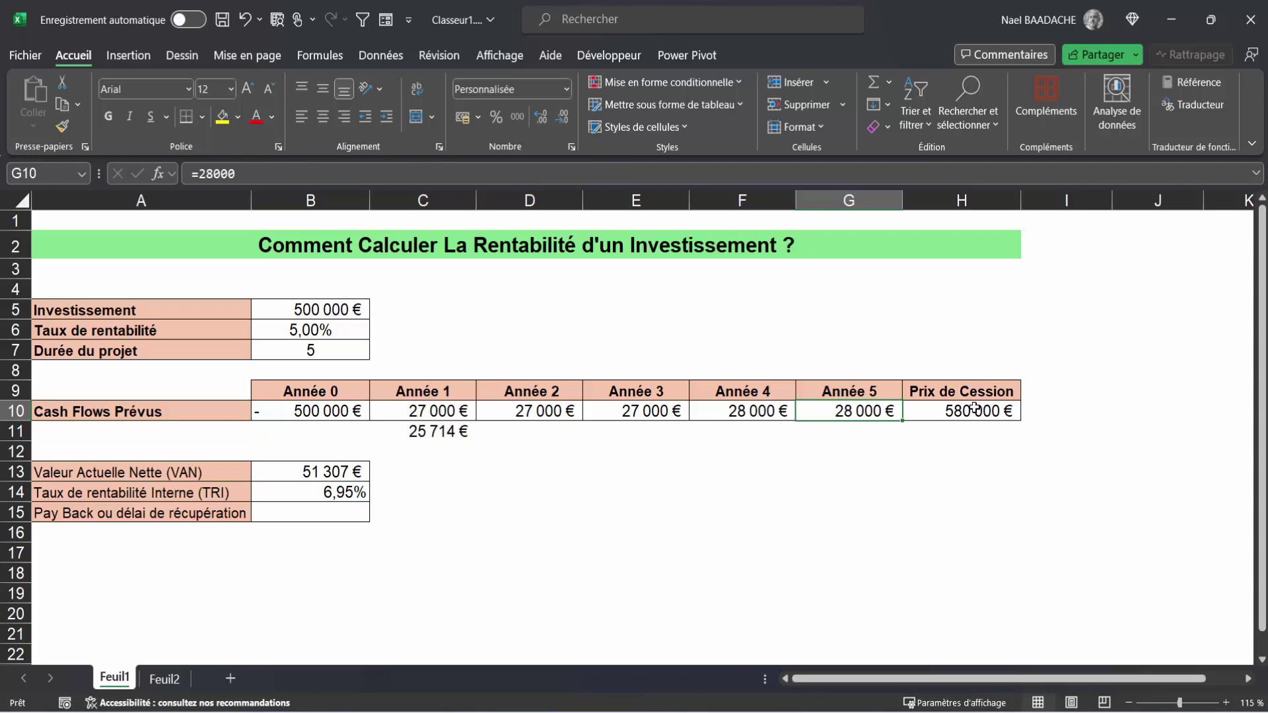
# Change Année 5 to =28000+H10 (608 000 €) and clear the VAN and TRI cells.
pyautogui.doubleClick(857, 410)
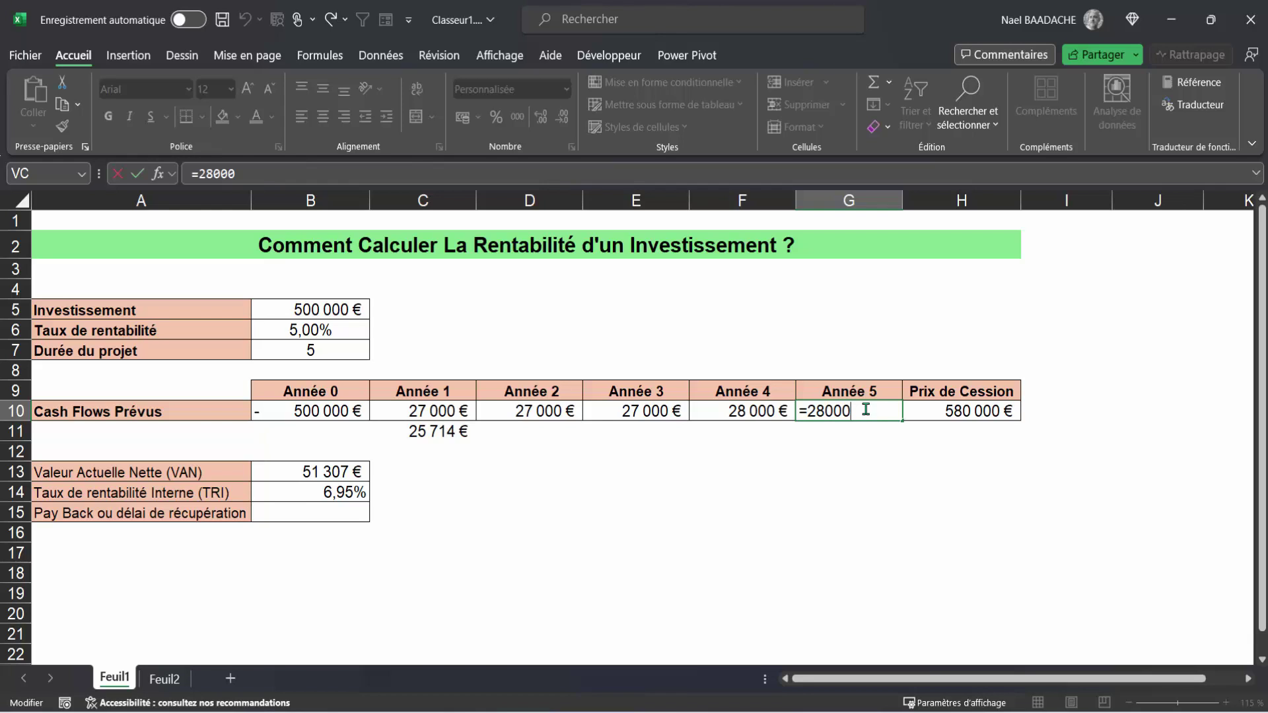
pyautogui.write('+')
pyautogui.click(965, 412)
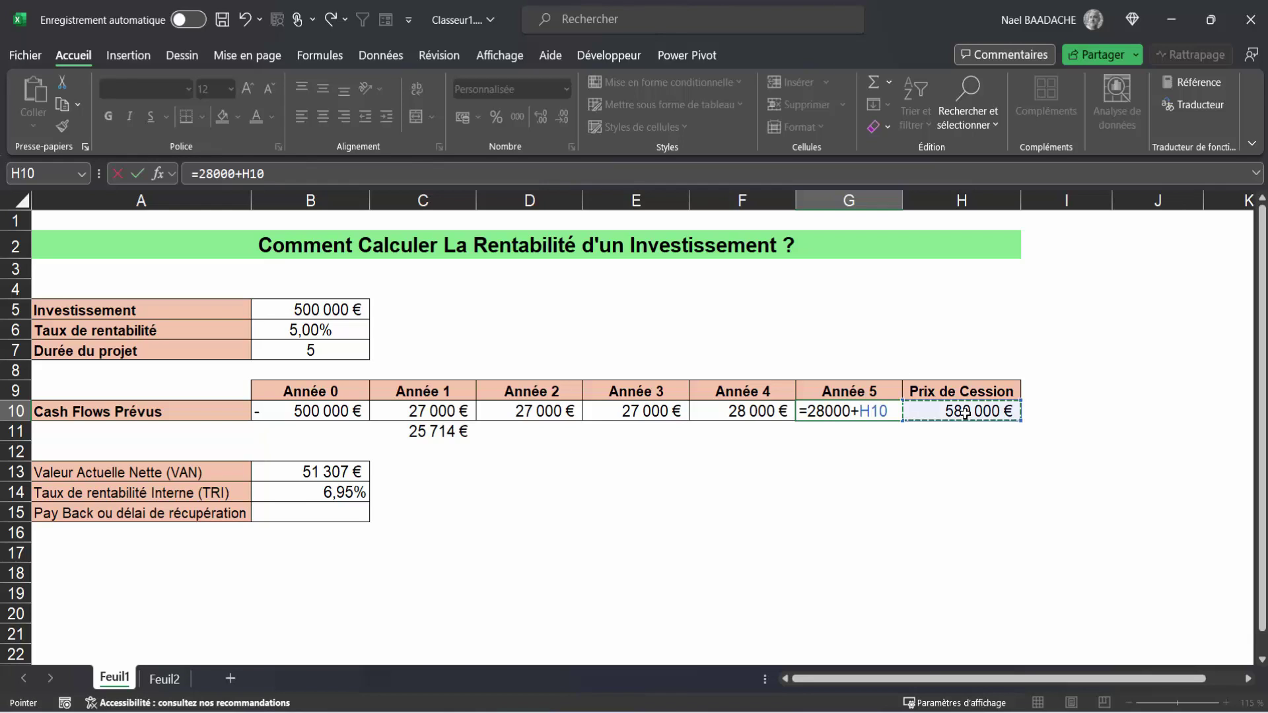
pyautogui.press('Return')
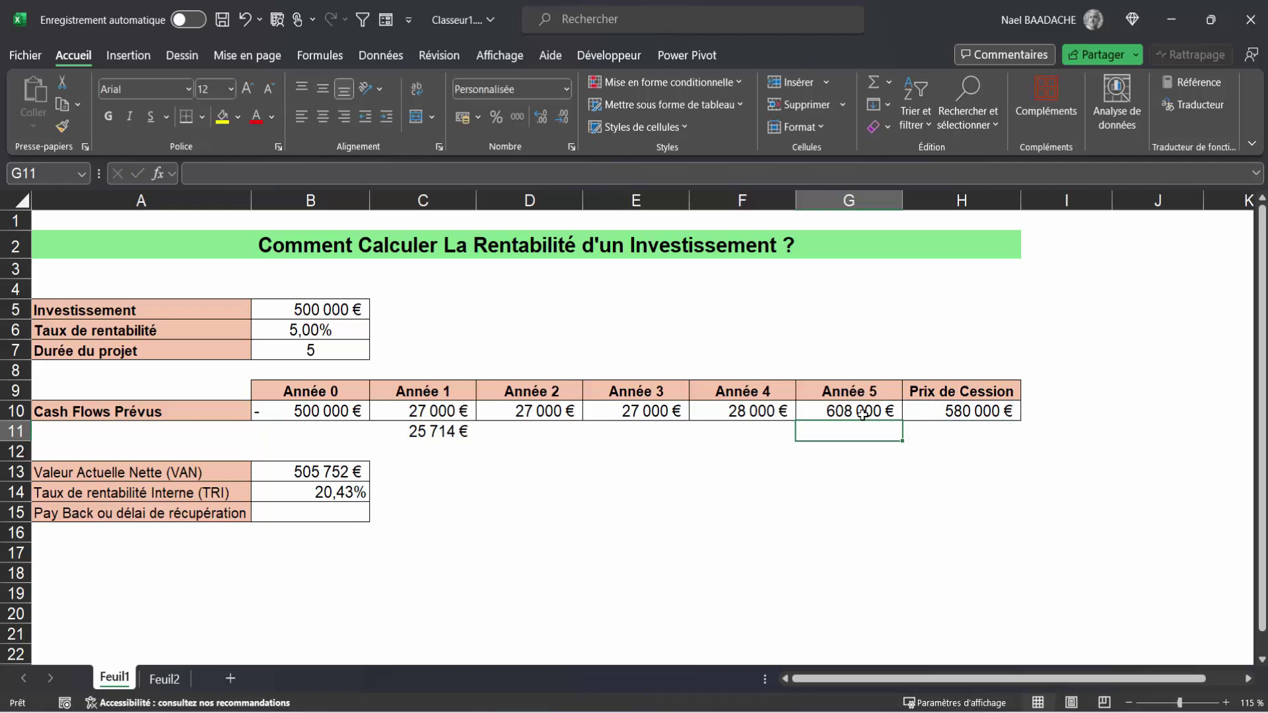
pyautogui.moveTo(343, 475); pyautogui.dragTo(340, 492)
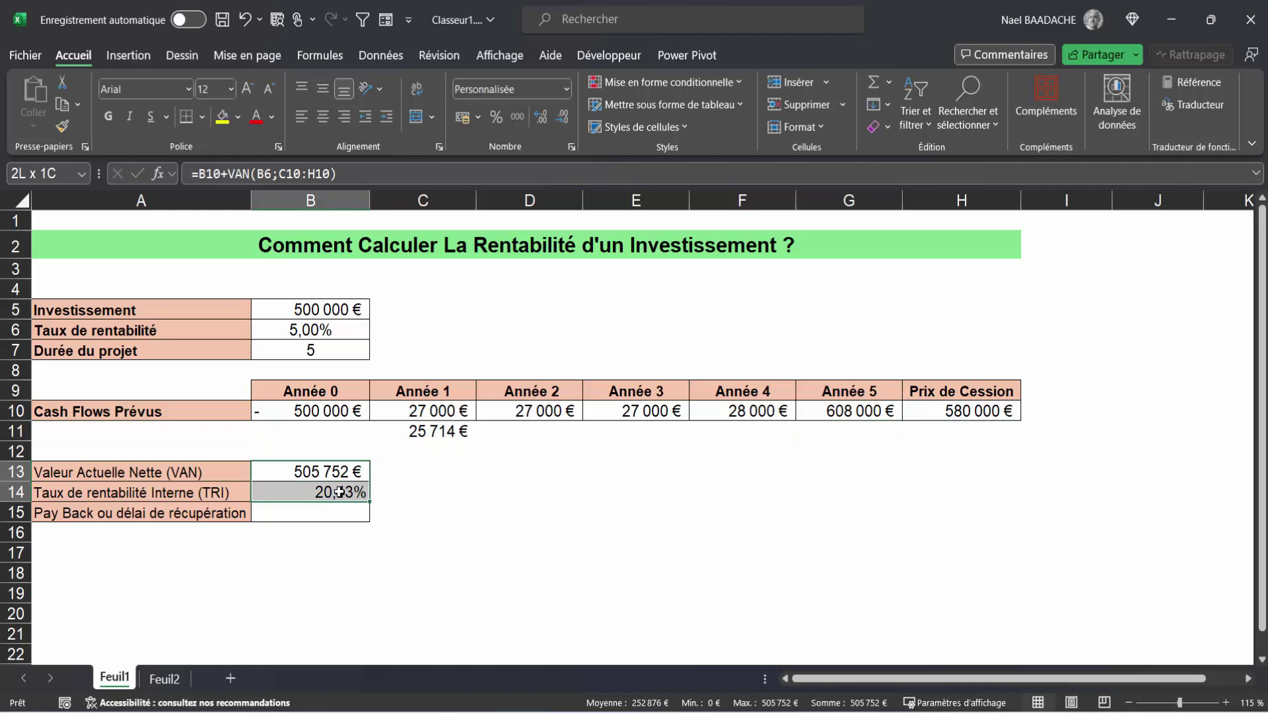
pyautogui.press('Delete')
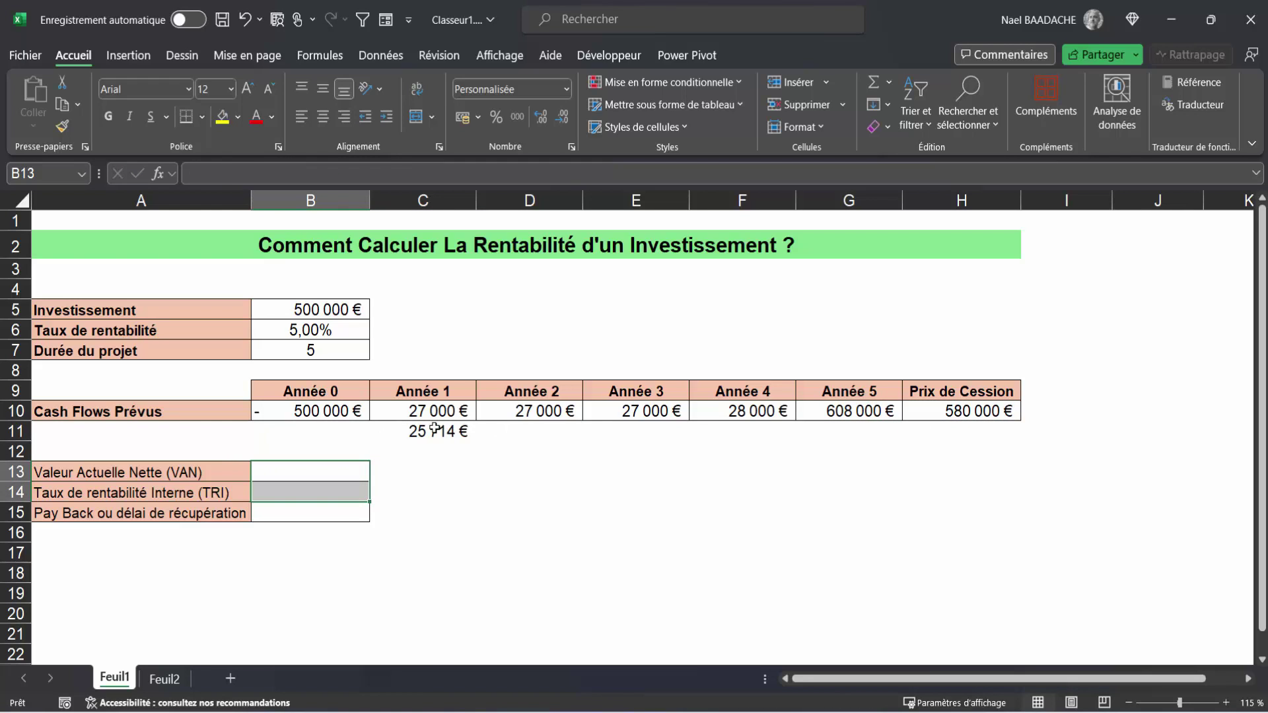
# Copy the C11 discount formula across to G11 and set D11's exponent to -2.
pyautogui.click(434, 428)
pyautogui.moveTo(476, 441); pyautogui.dragTo(876, 441)
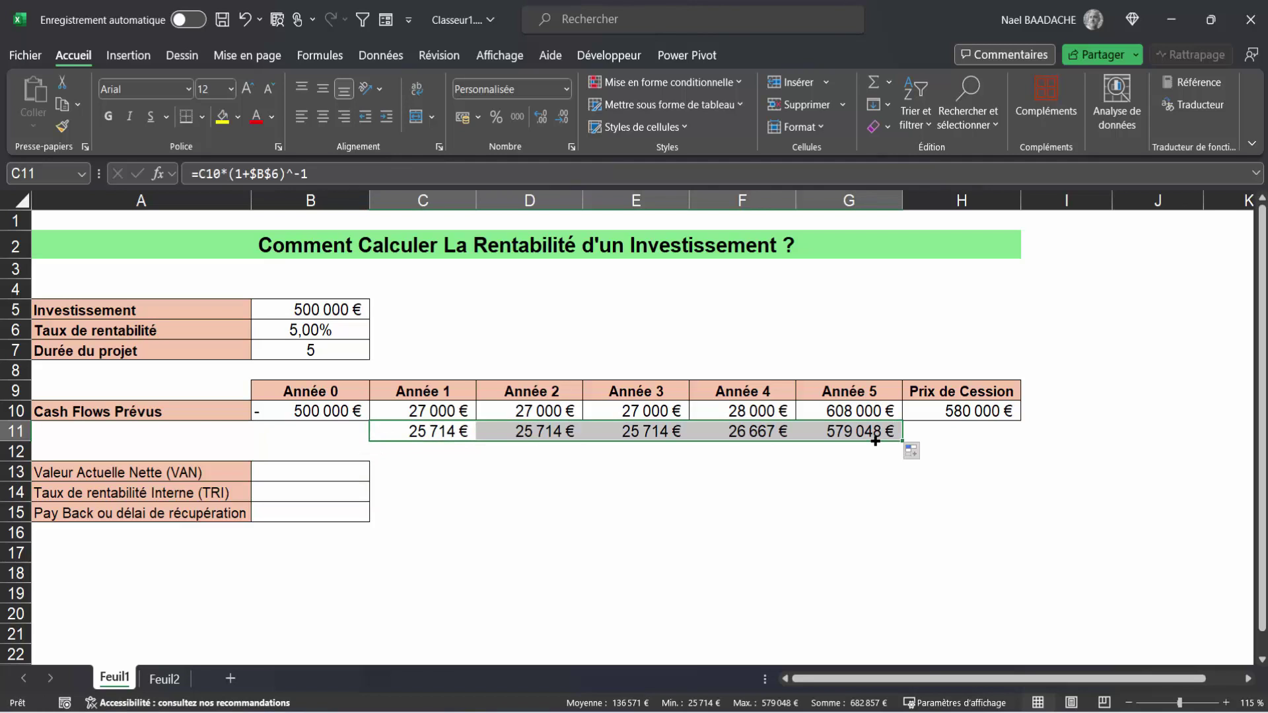
pyautogui.doubleClick(517, 436)
pyautogui.click(603, 433)
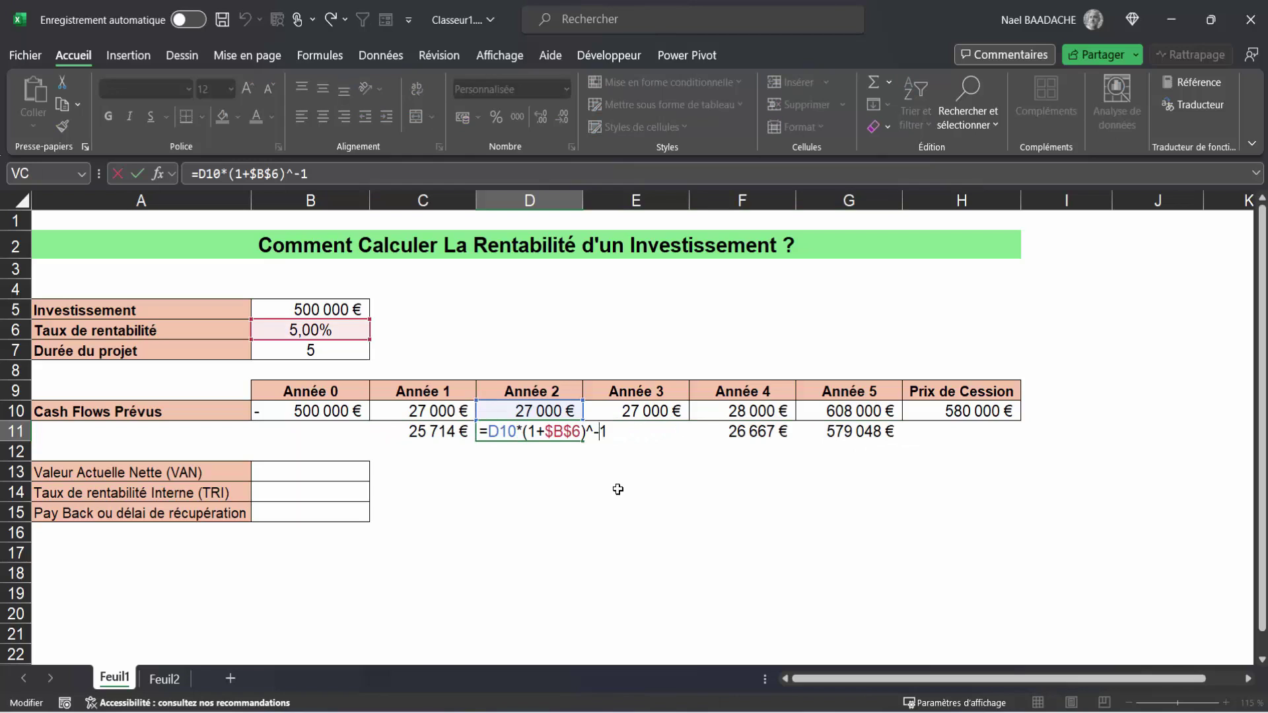
pyautogui.press('BackSpace')
pyautogui.write('2')
pyautogui.press('Return')
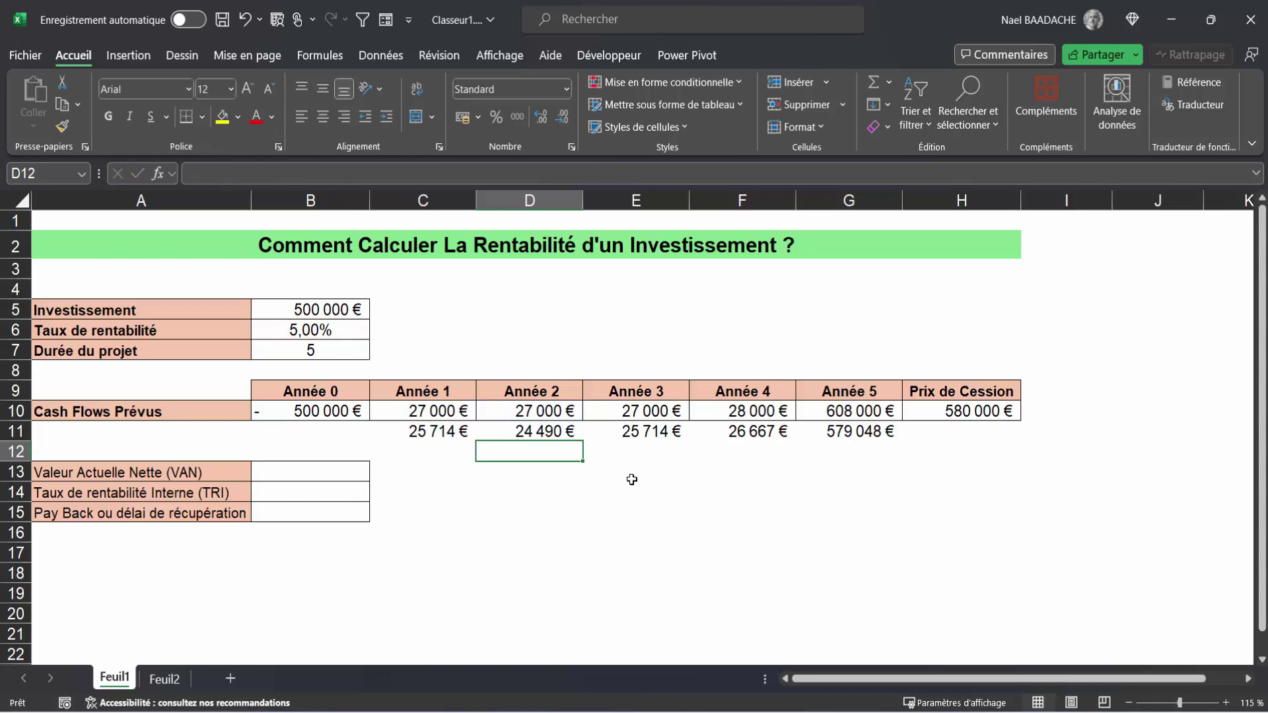
# Set the exponents in E11, F11 and G11 to -3, -4 and -5.
pyautogui.doubleClick(650, 432)
pyautogui.click(717, 432)
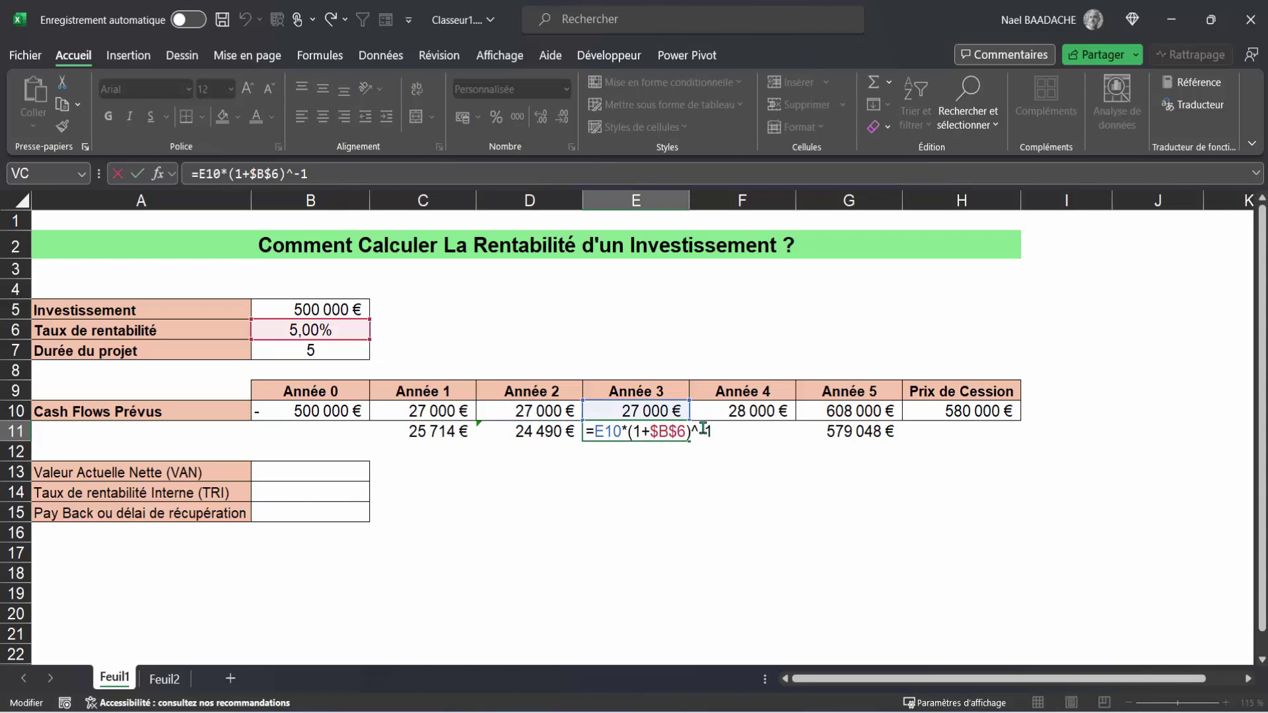
pyautogui.press('BackSpace')
pyautogui.write('3')
pyautogui.press('Return')
pyautogui.doubleClick(740, 434)
pyautogui.click(816, 433)
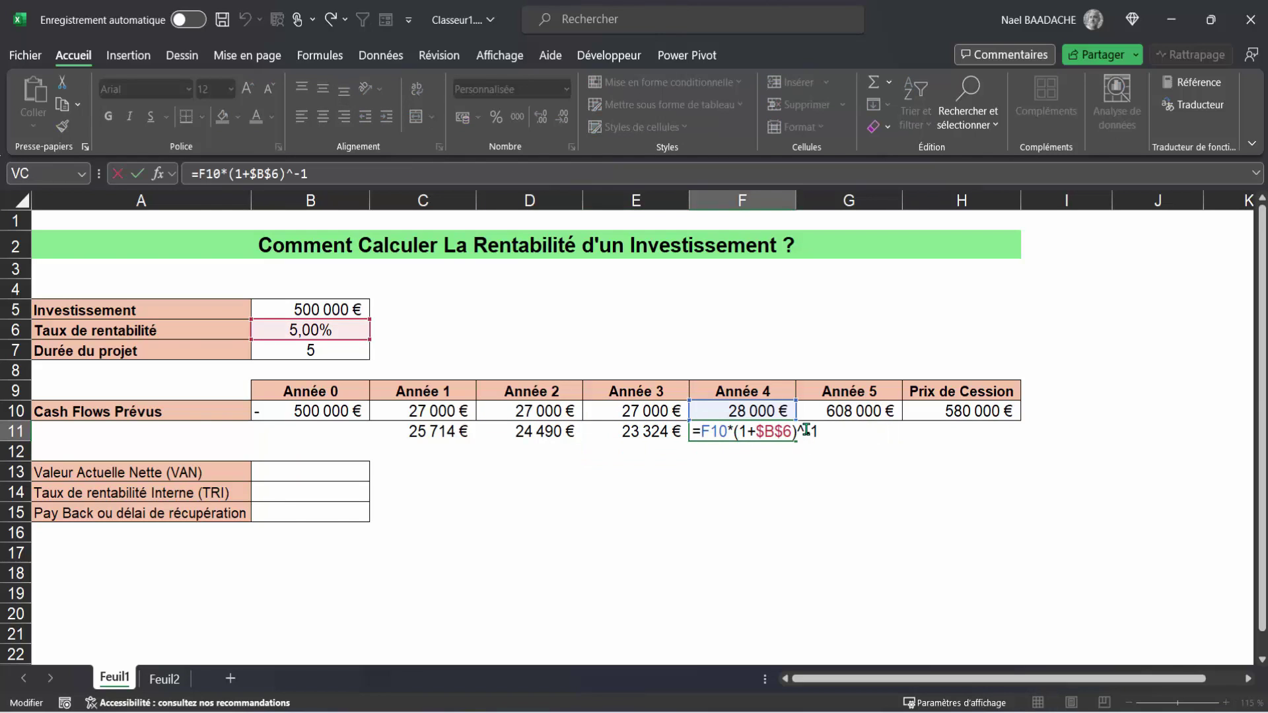
pyautogui.press('BackSpace')
pyautogui.write('4')
pyautogui.press('Return')
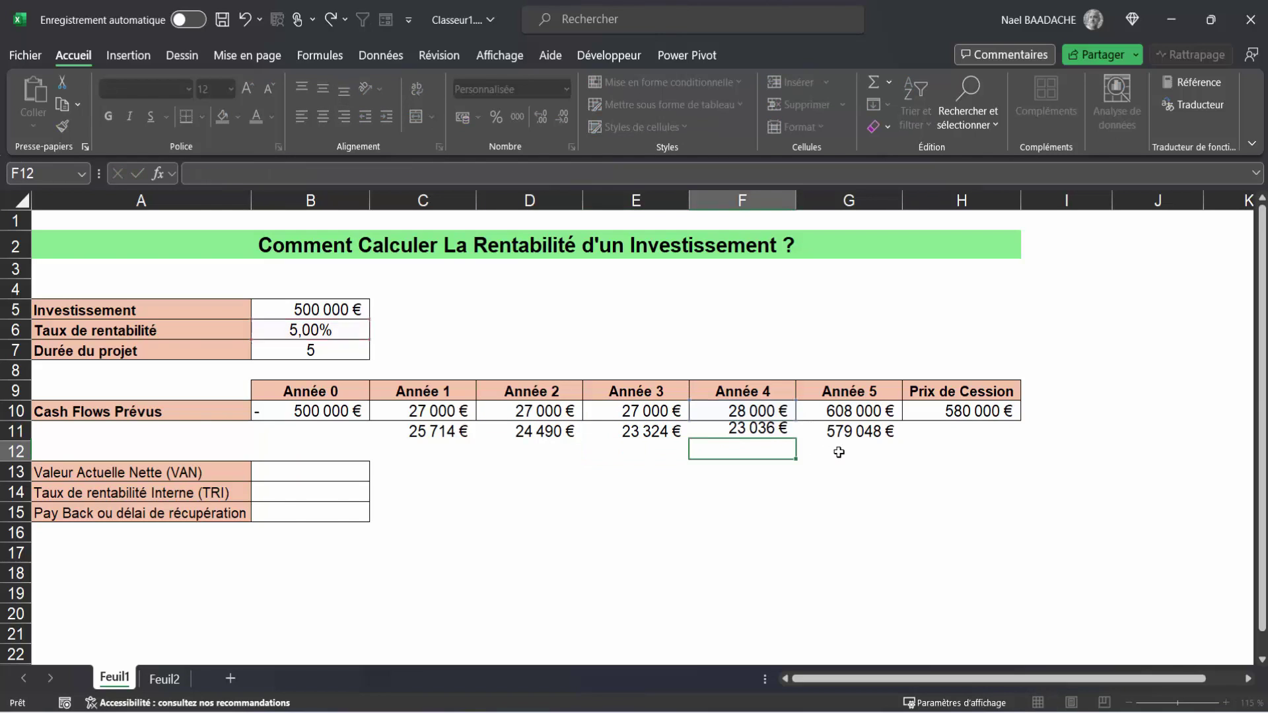
pyautogui.doubleClick(849, 436)
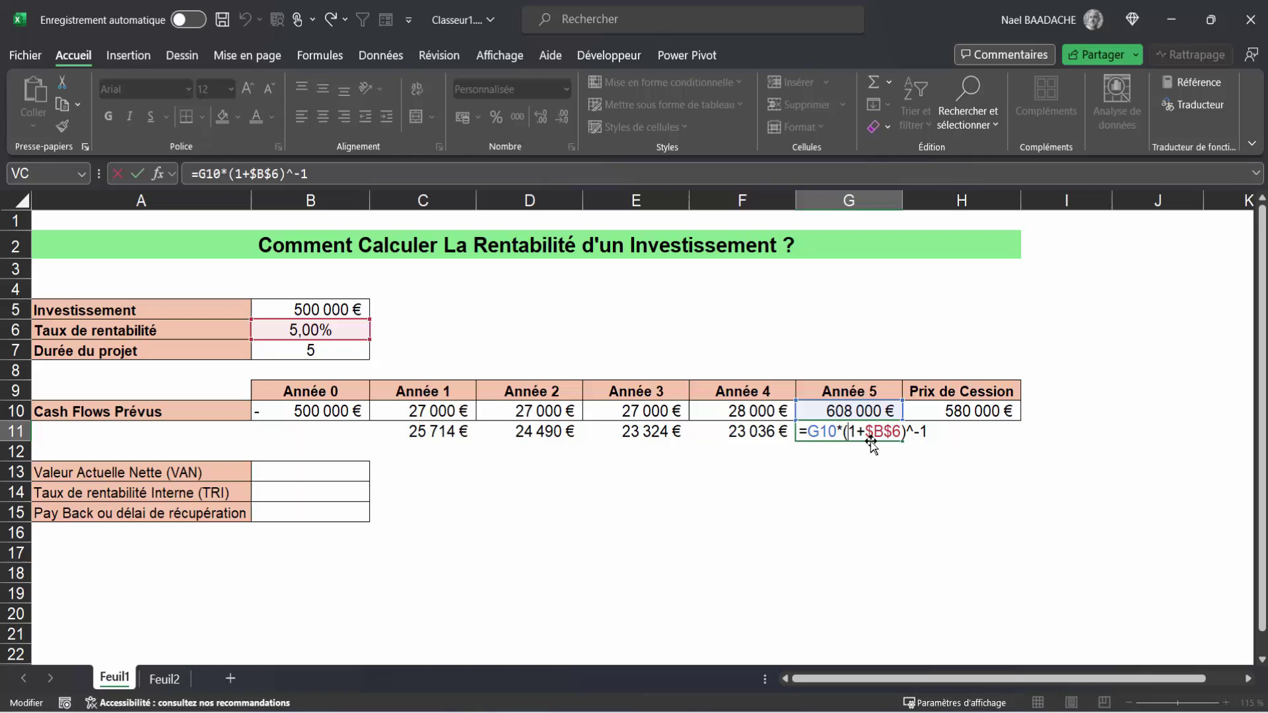
pyautogui.click(925, 433)
pyautogui.press('Delete')
pyautogui.write('5')
pyautogui.press('Return')
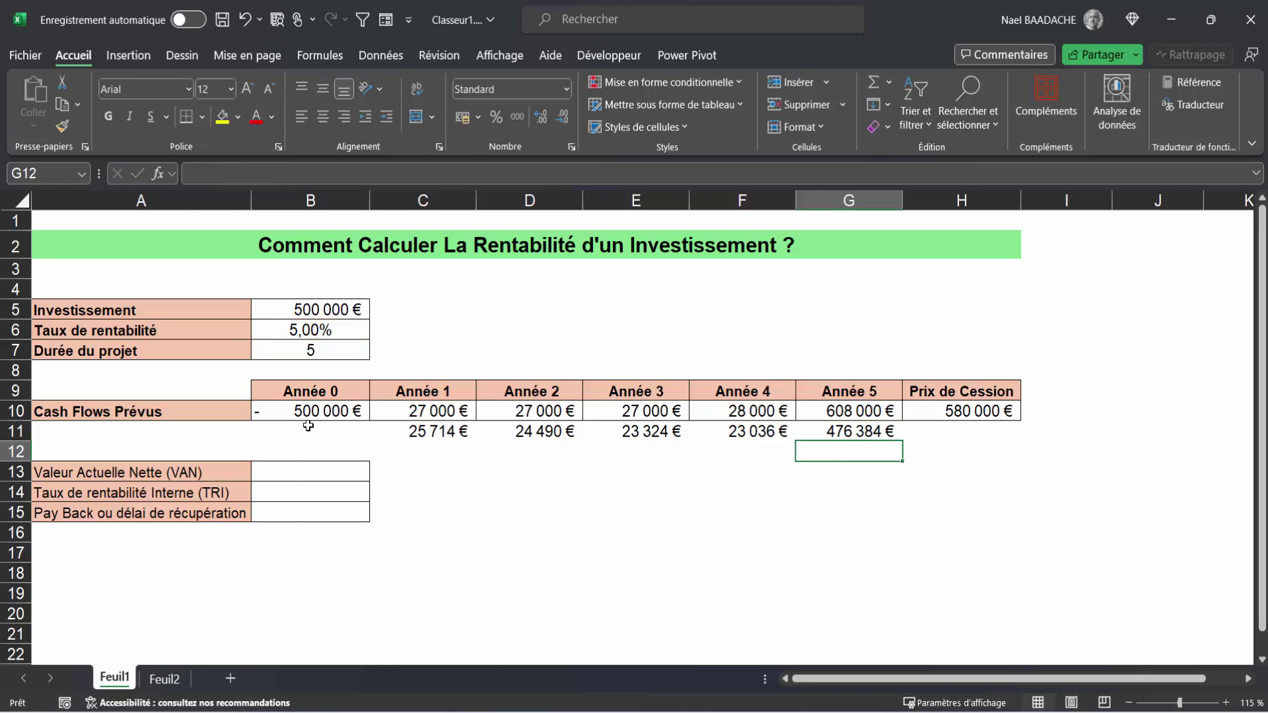
pyautogui.click(317, 431)
# Enter -500 000 as the Année 0 discounted value in B11.
pyautogui.write('- ')
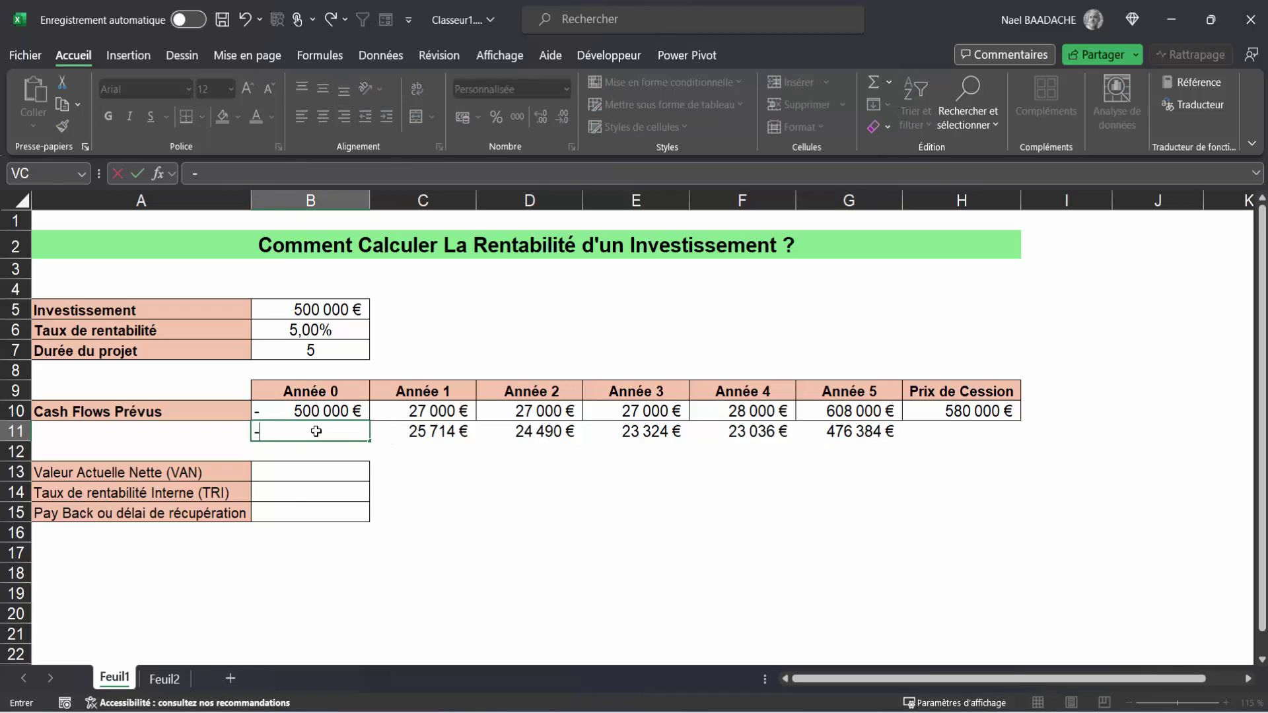
pyautogui.write('500 000')
pyautogui.press('Return')
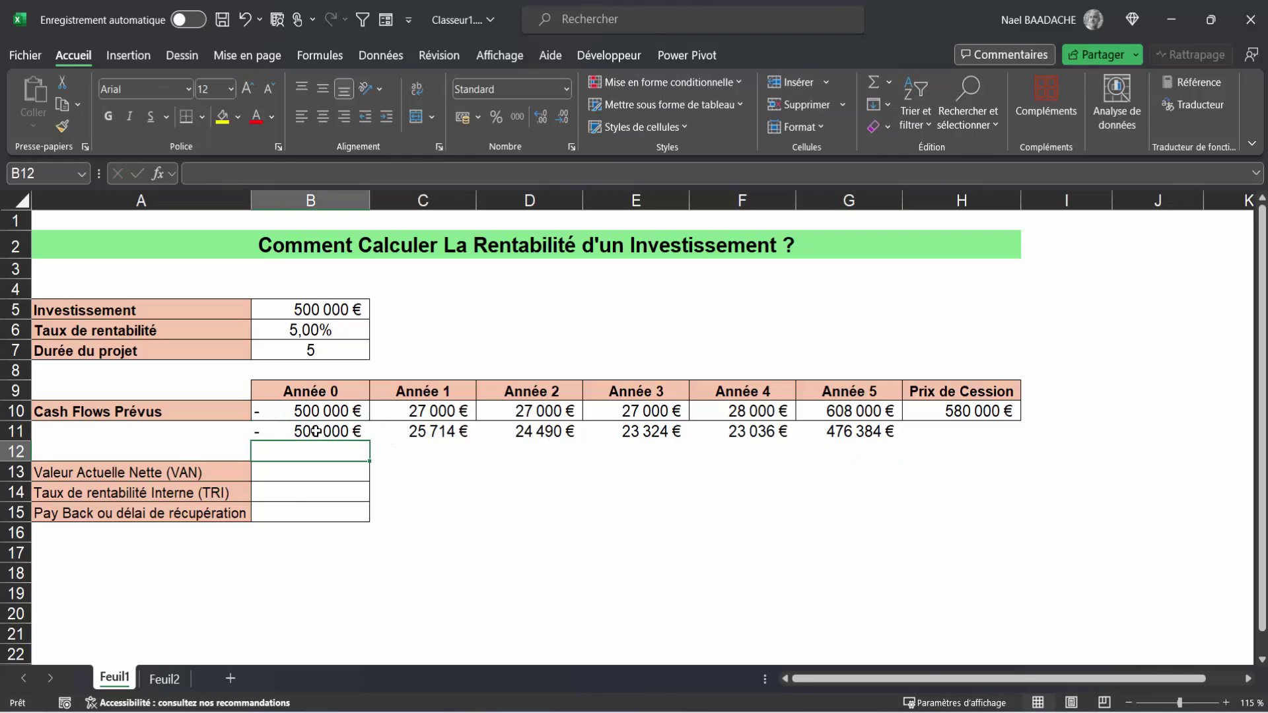
pyautogui.click(317, 431)
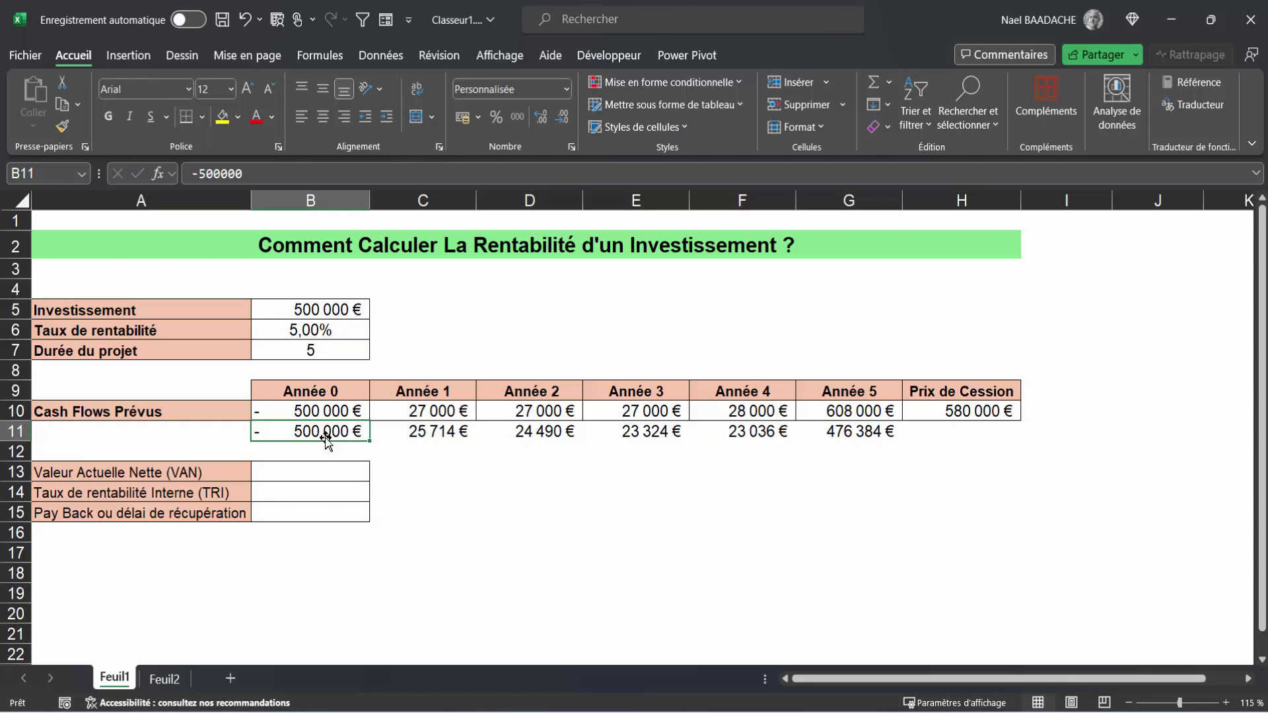
# Total the discounted flows in D15 with =SOMME(B11:G11), giving 72 947 €.
pyautogui.click(496, 517)
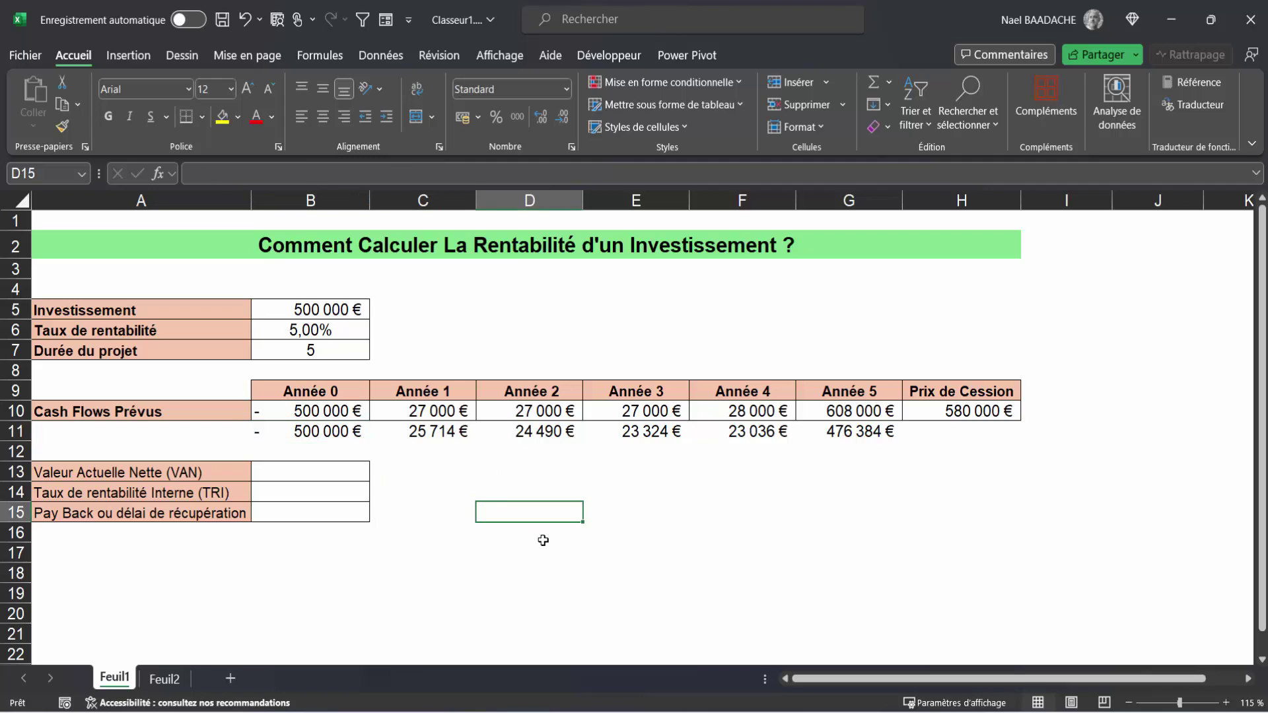
pyautogui.write('=somme(')
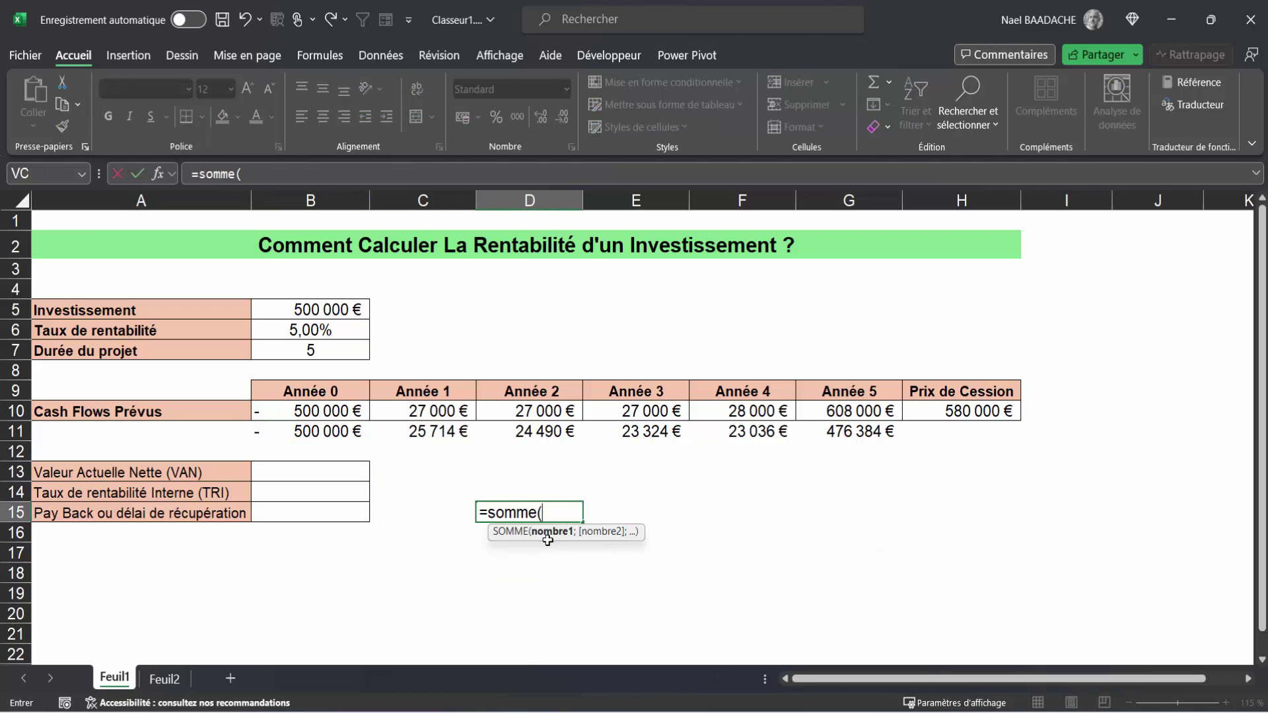
pyautogui.moveTo(310, 434)
pyautogui.mouseDown()
pyautogui.moveTo(668, 446)
pyautogui.moveTo(828, 433)
pyautogui.mouseUp()
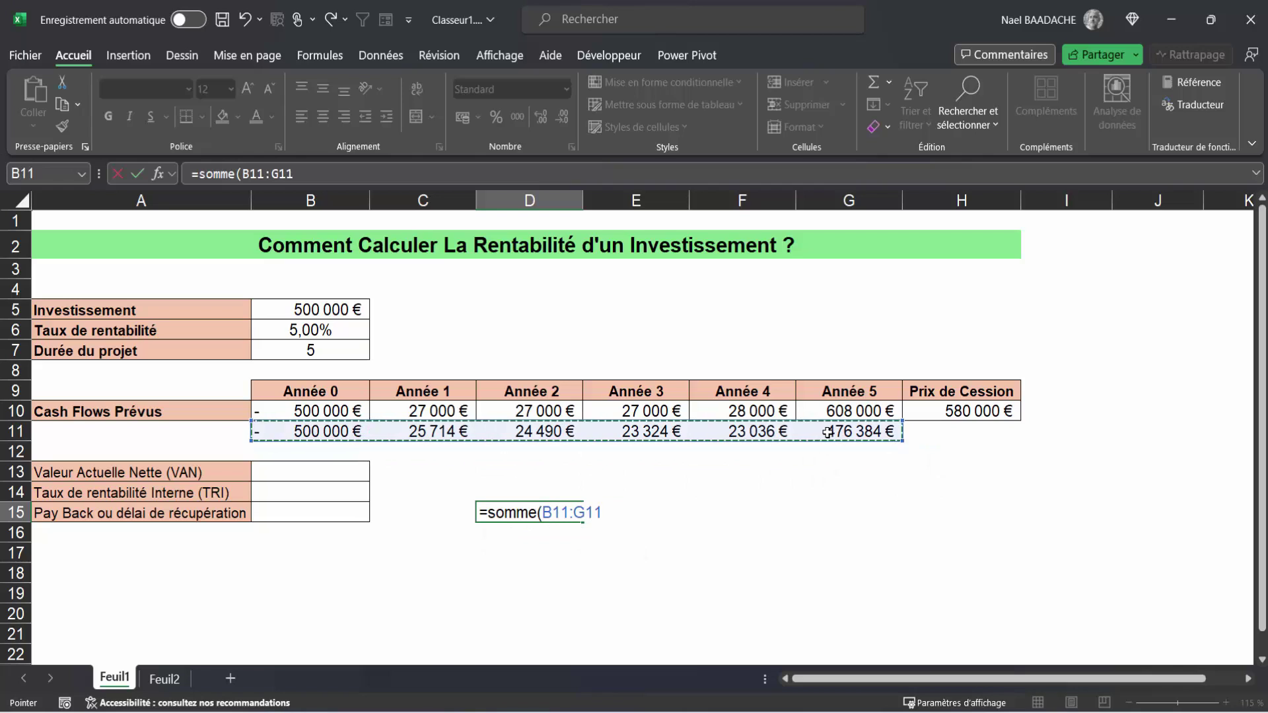
pyautogui.write(')')
pyautogui.press('Return')
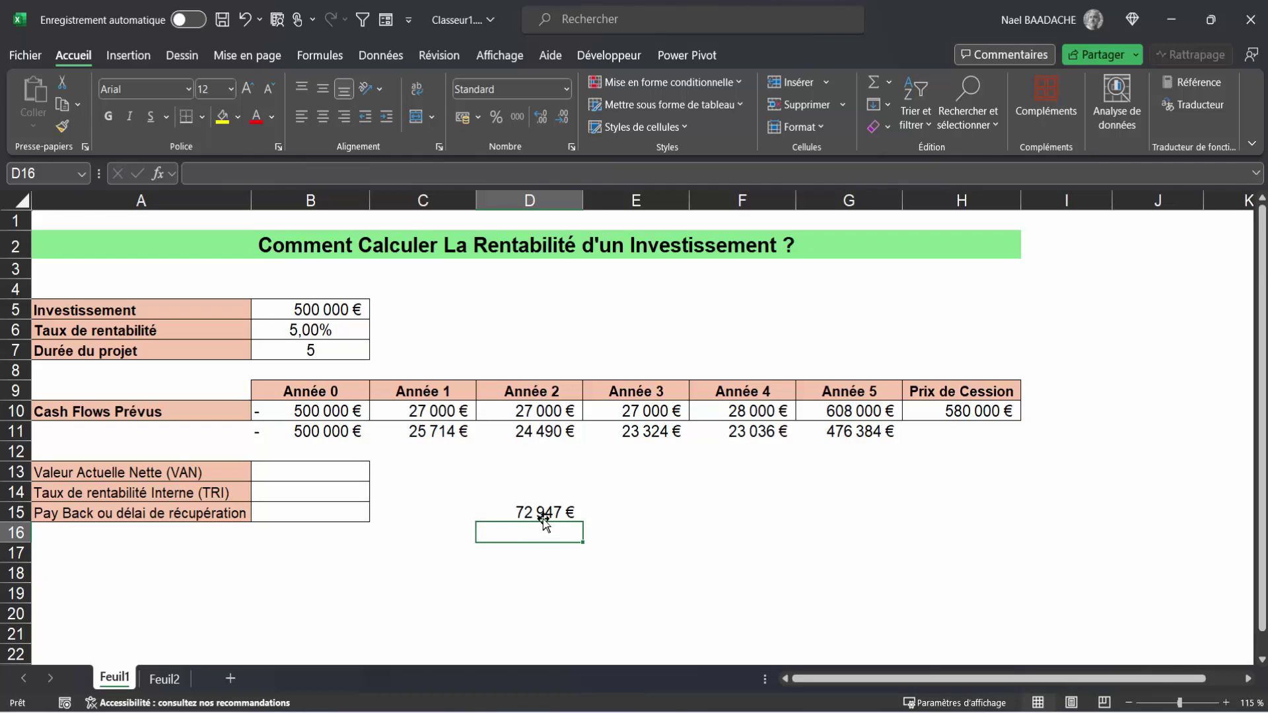
pyautogui.click(543, 516)
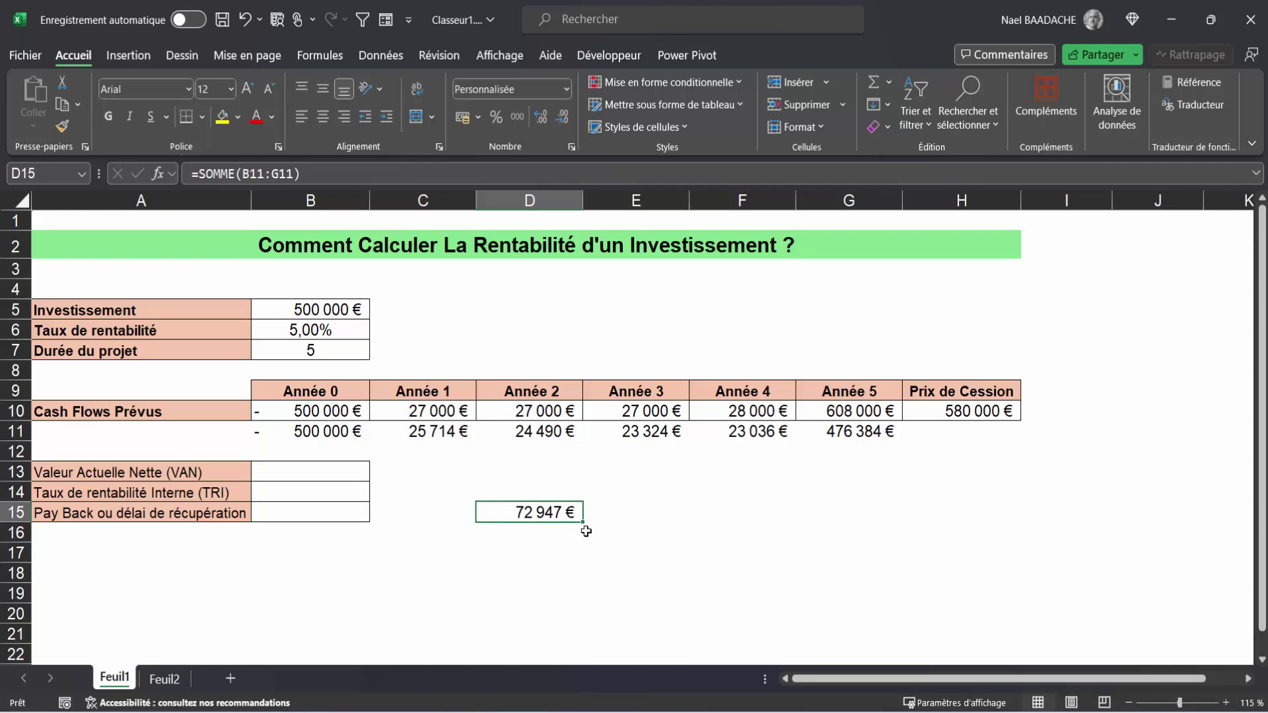
pyautogui.click(303, 470)
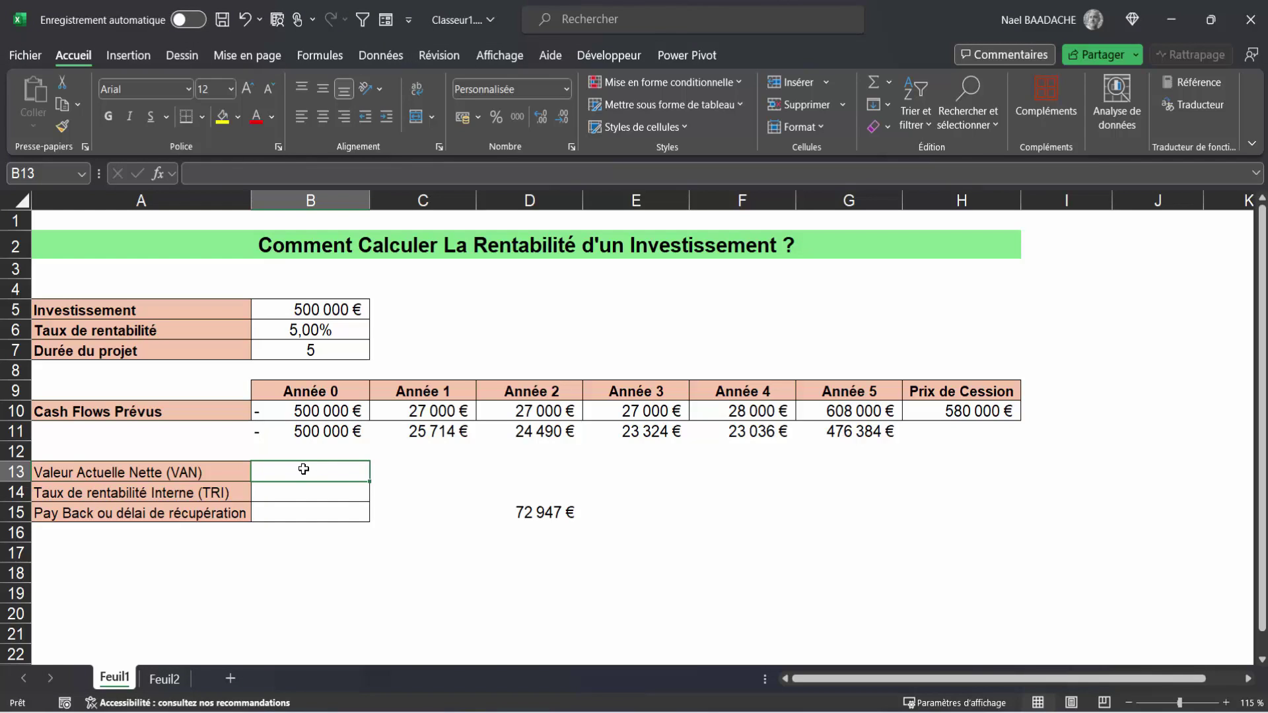
# Enter =B10+VAN(B6;C10:G10) in B13, giving a VAN of 72 947 €.
pyautogui.write('=')
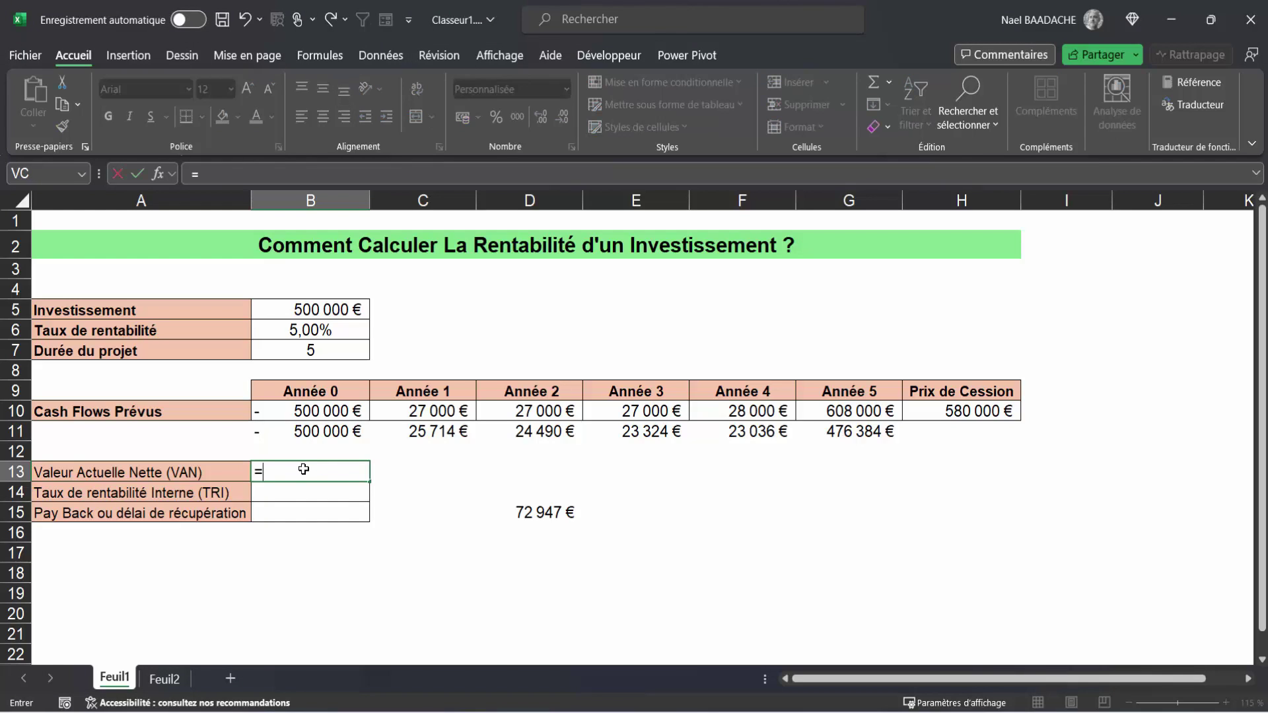
pyautogui.click(298, 411)
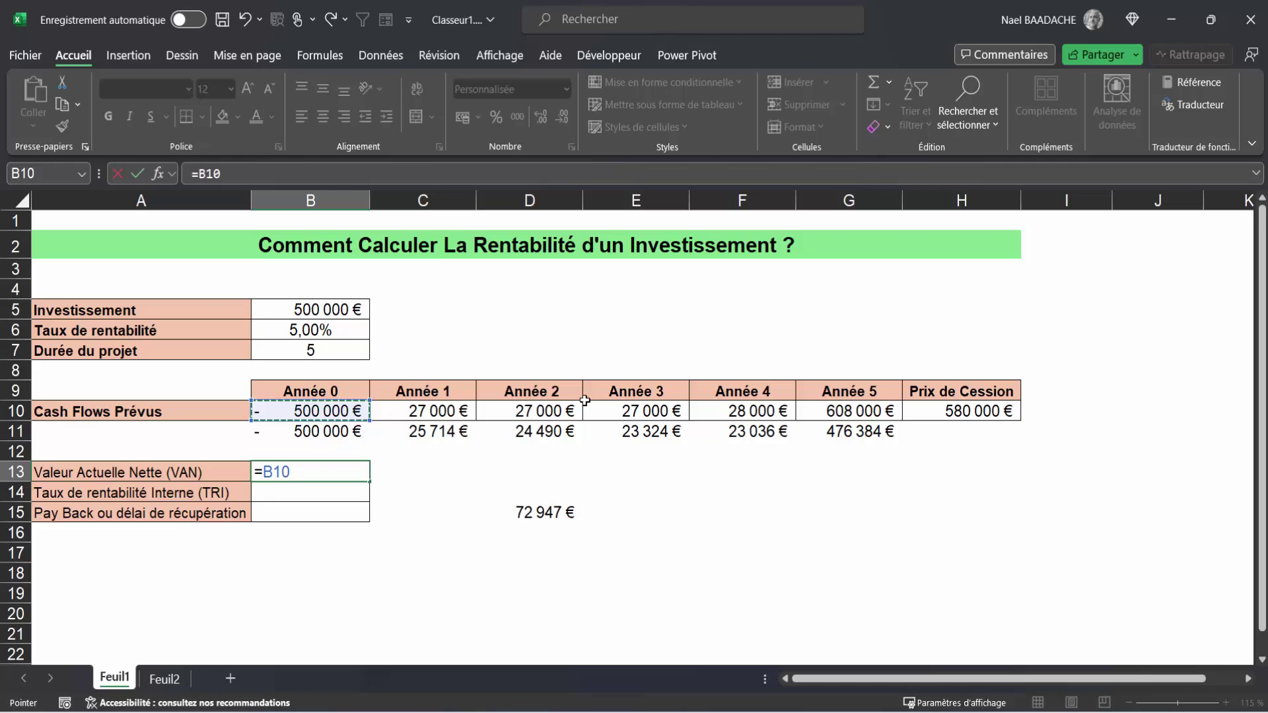
pyautogui.write('+')
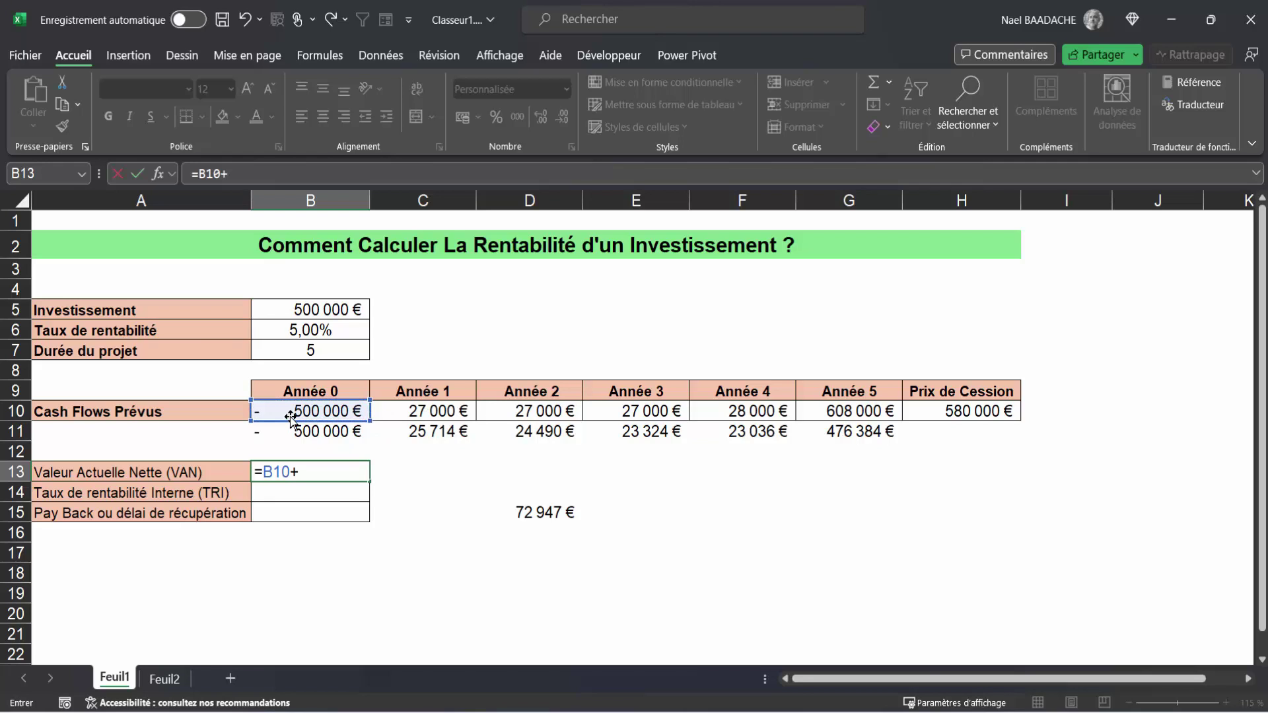
pyautogui.write('van(')
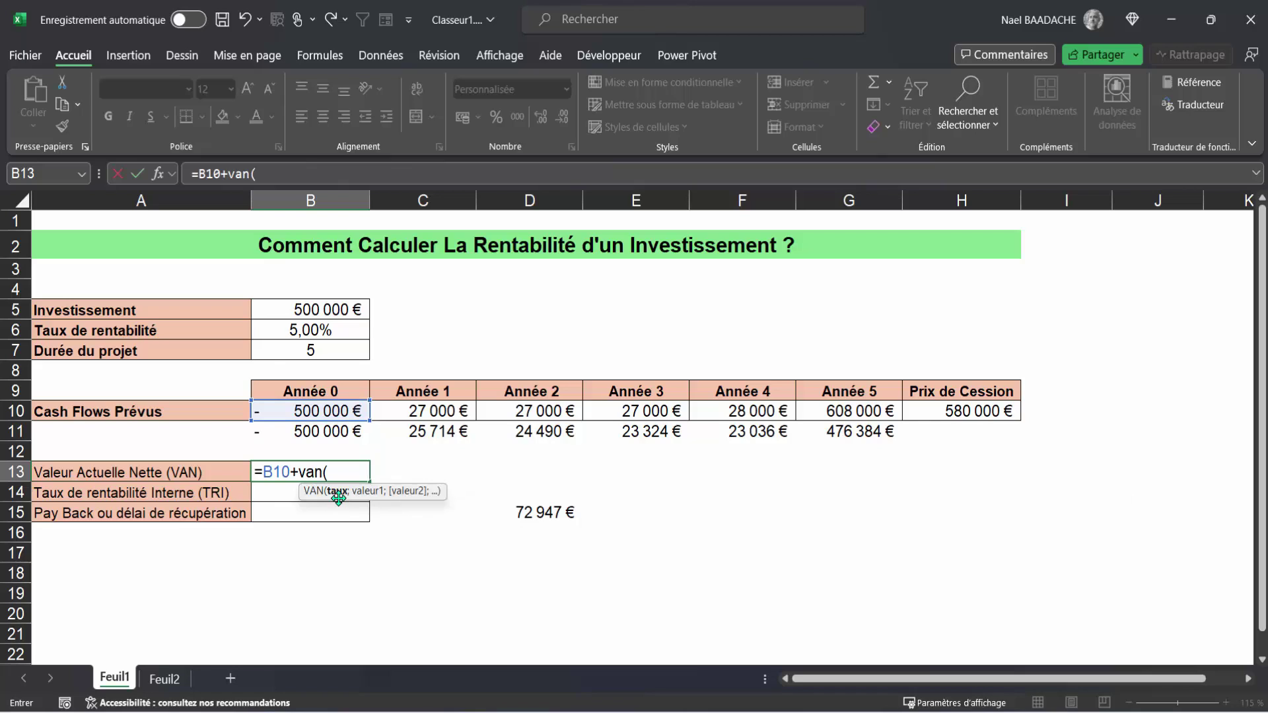
pyautogui.click(322, 331)
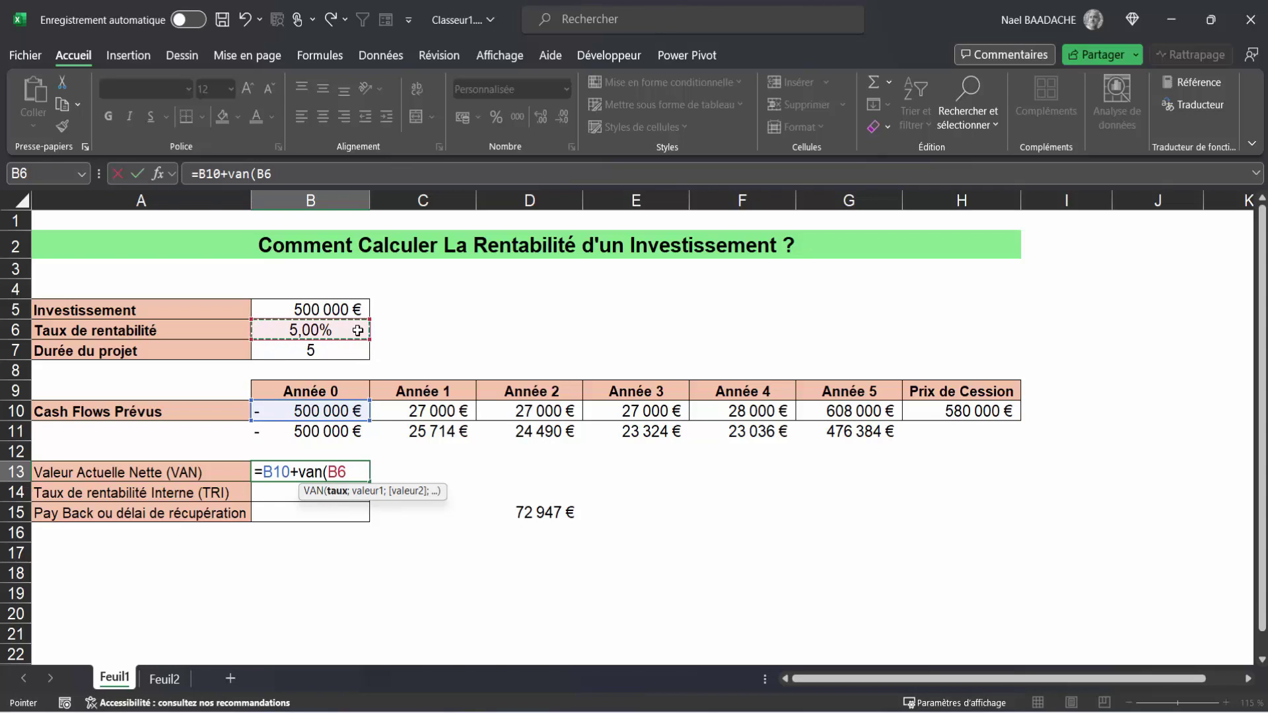
pyautogui.write(';')
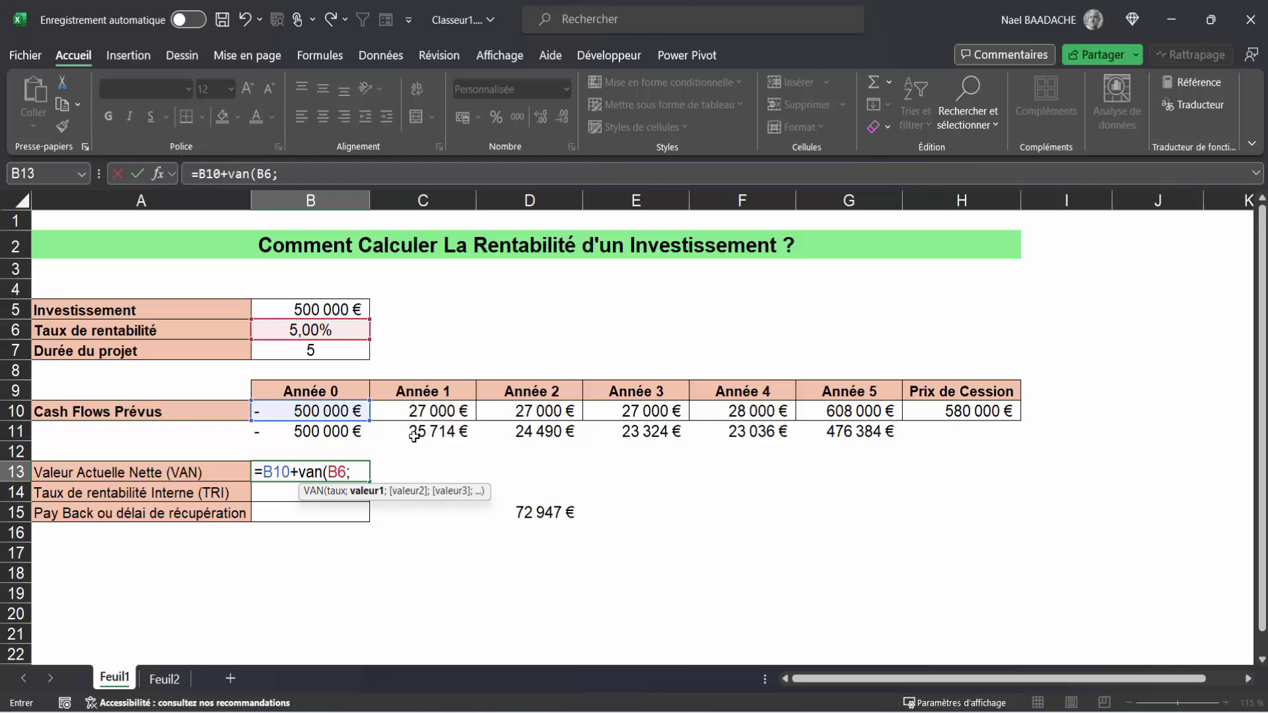
pyautogui.moveTo(426, 415); pyautogui.dragTo(848, 411)
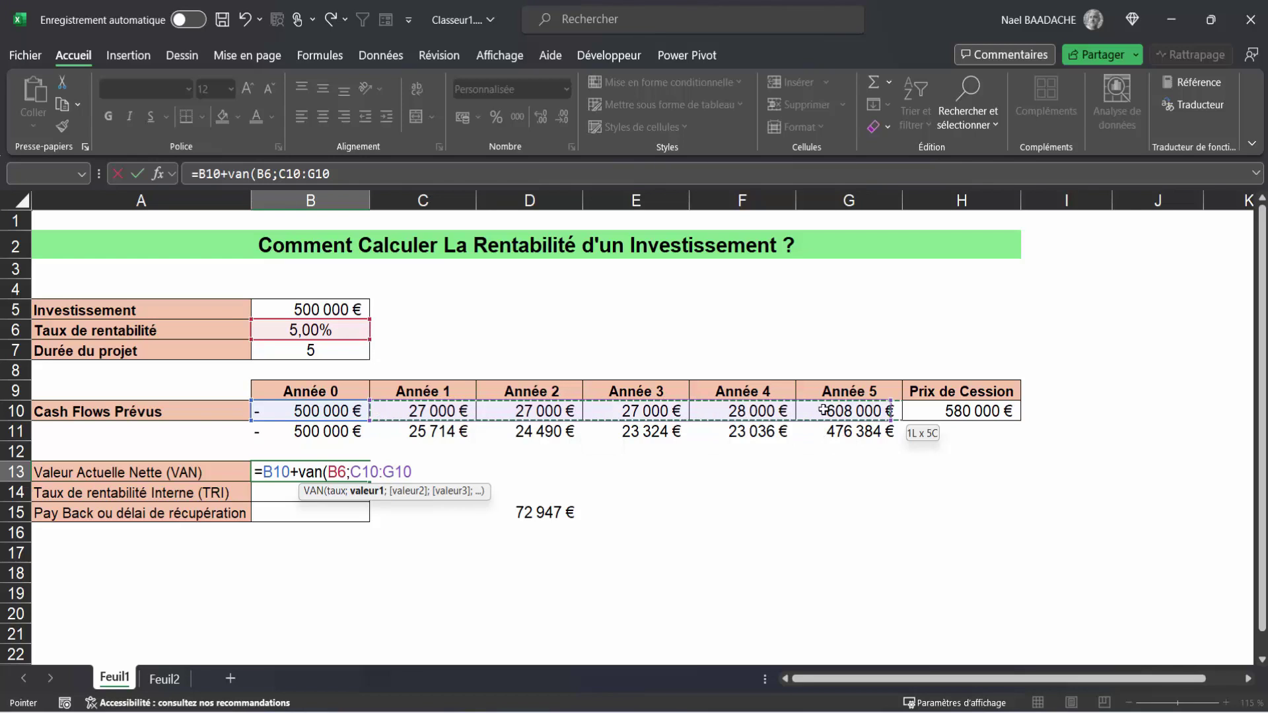
pyautogui.moveTo(848, 411); pyautogui.dragTo(848, 411)
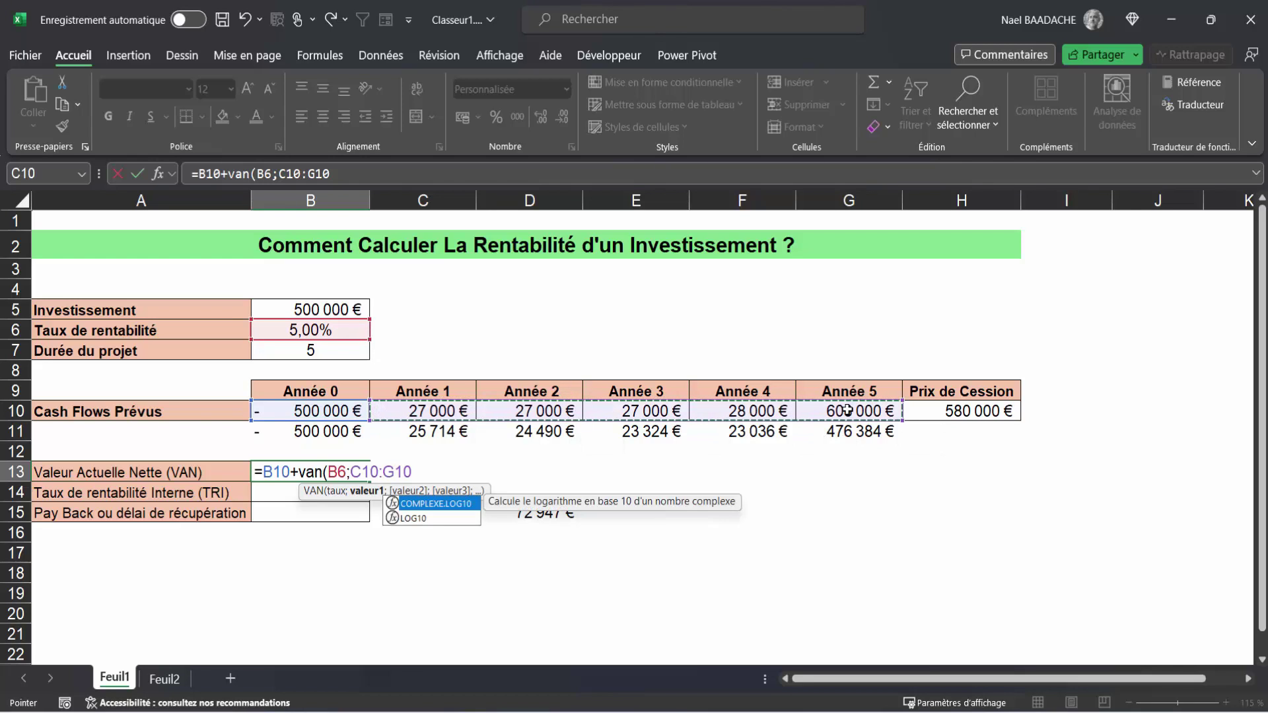
pyautogui.write(')')
pyautogui.press('Return')
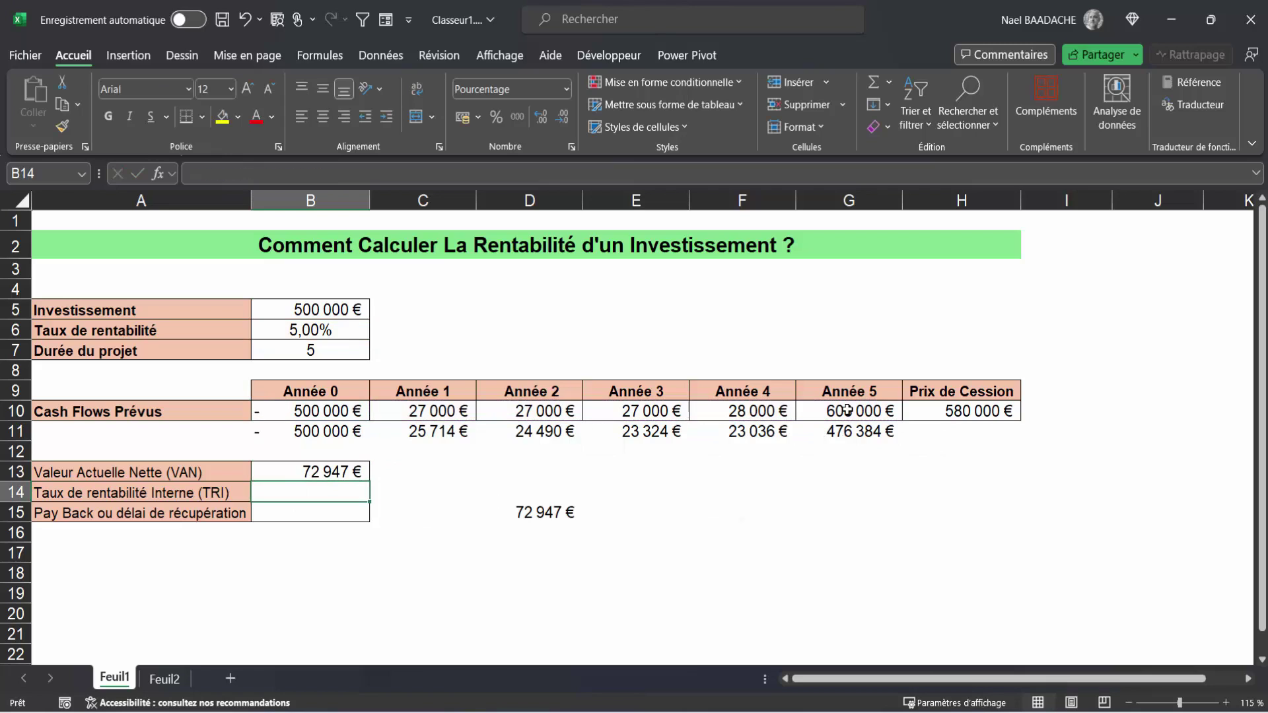
pyautogui.click(323, 475)
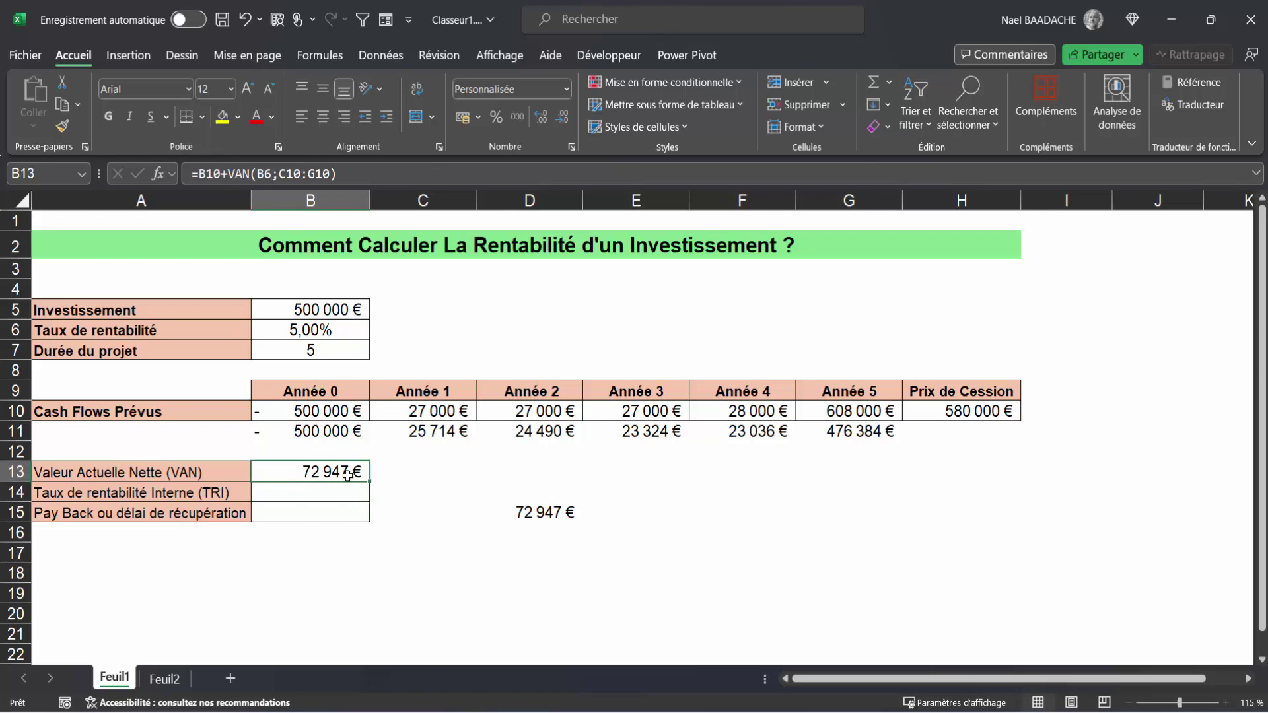
pyautogui.press('Down')
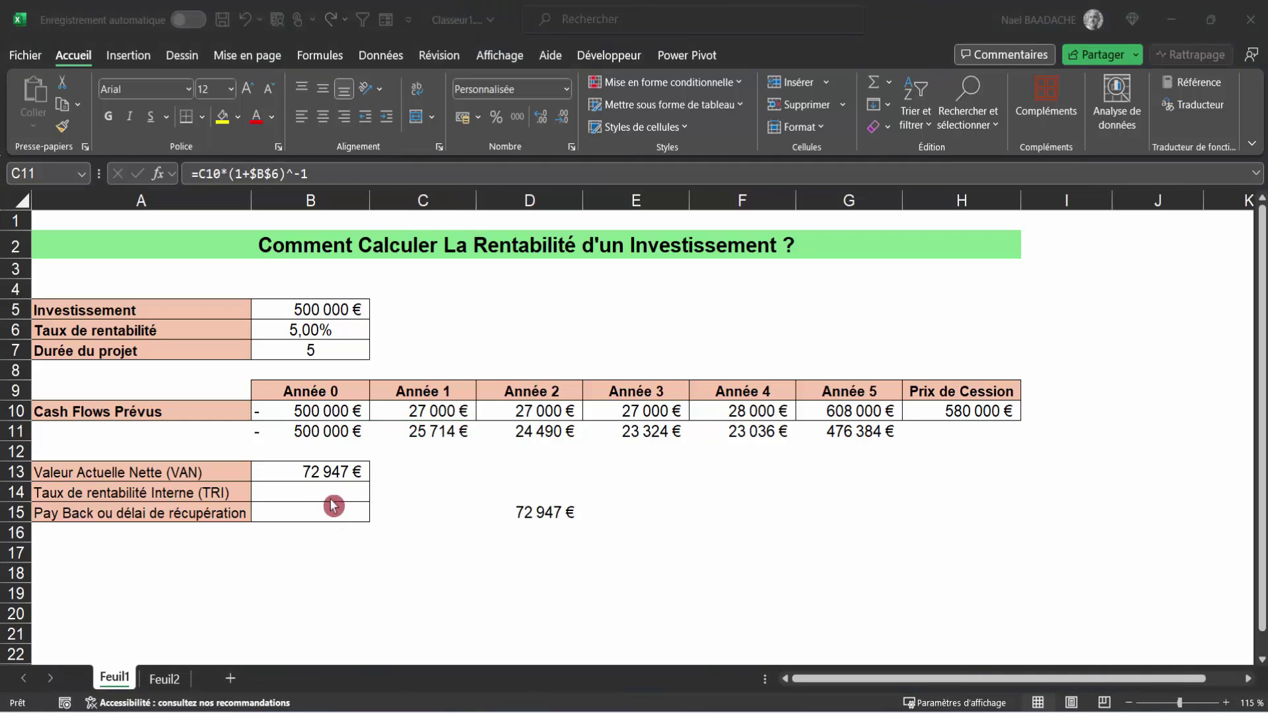
pyautogui.click(316, 330)
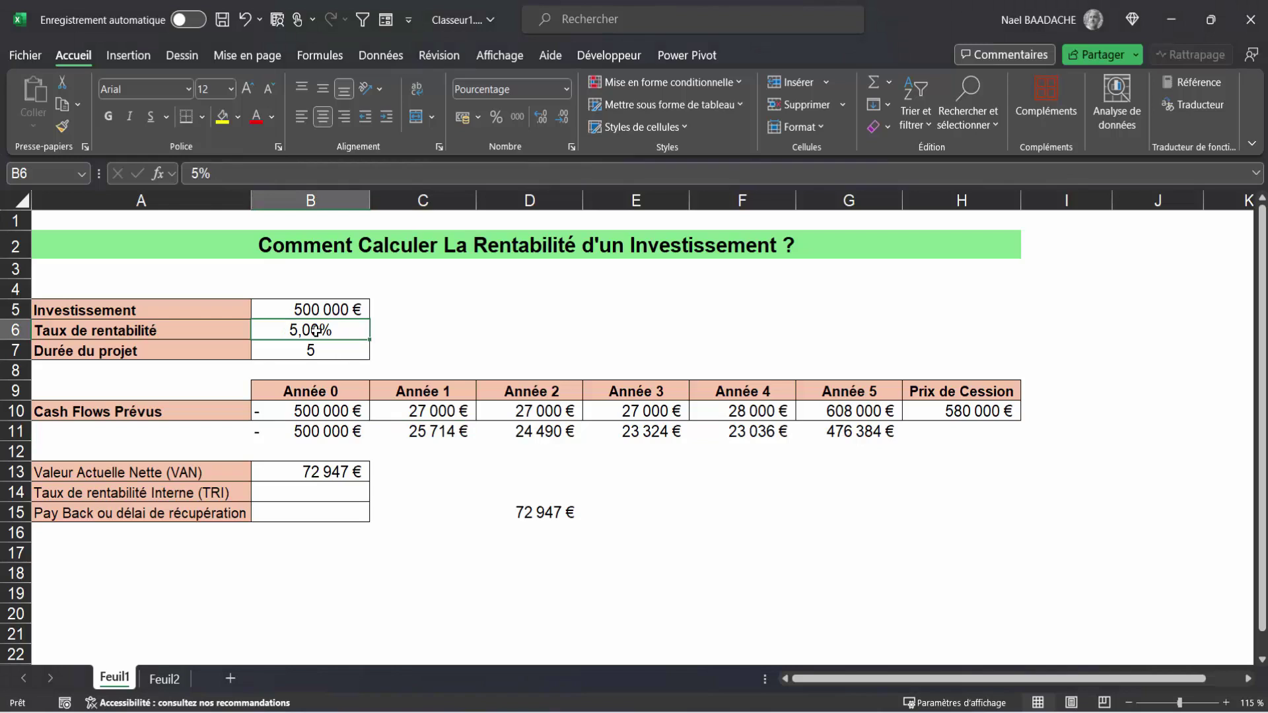
pyautogui.click(321, 473)
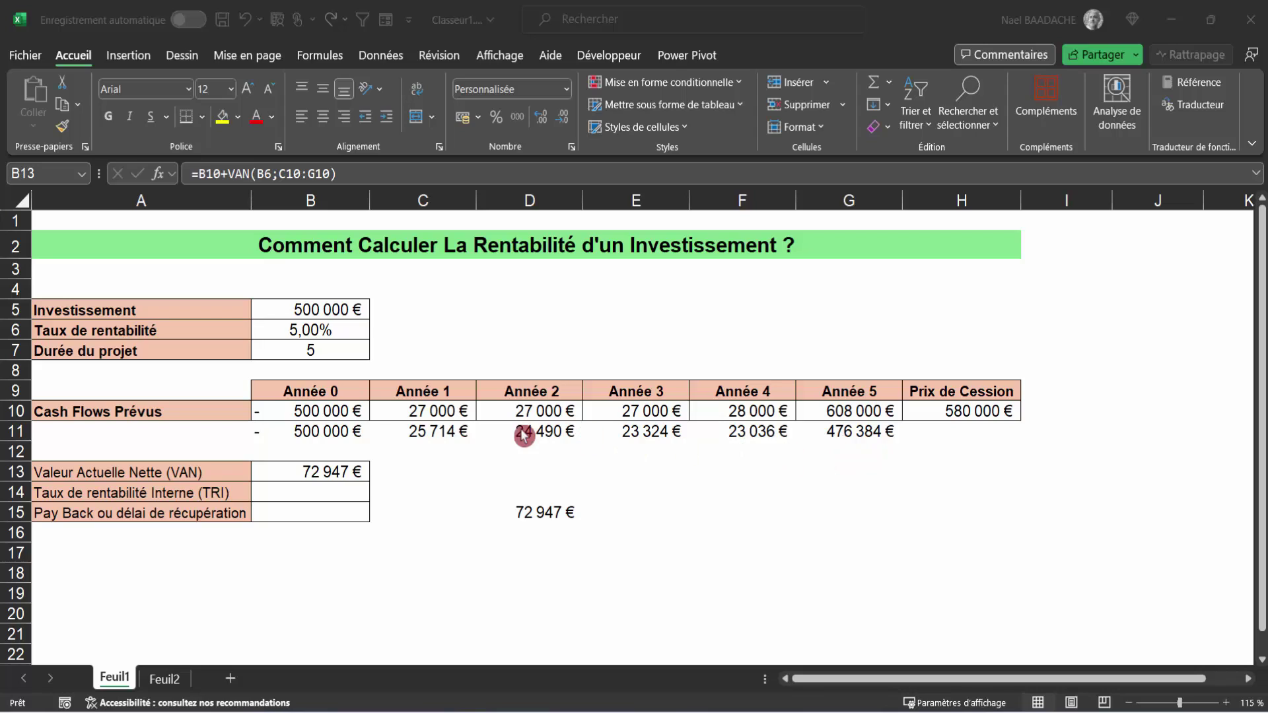
pyautogui.click(324, 470)
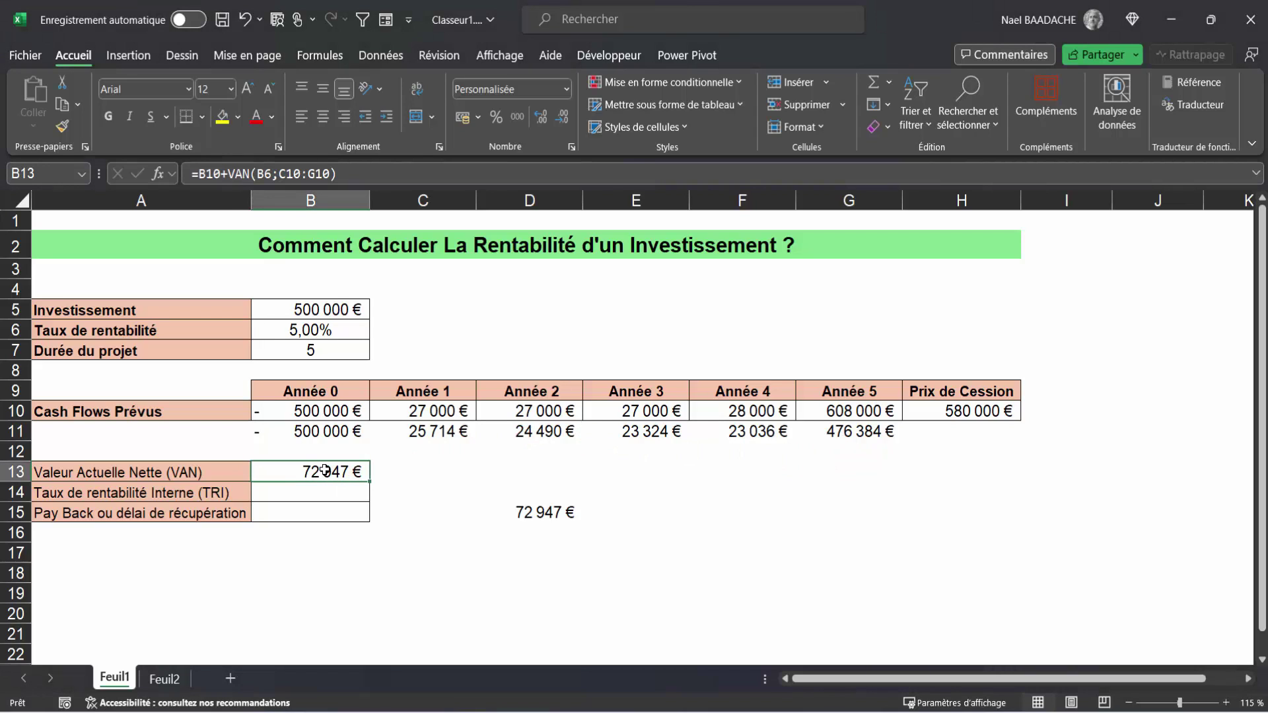
# Try a 6% rate in B6 and note the VAN drops to 48 683 €.
pyautogui.click(302, 330)
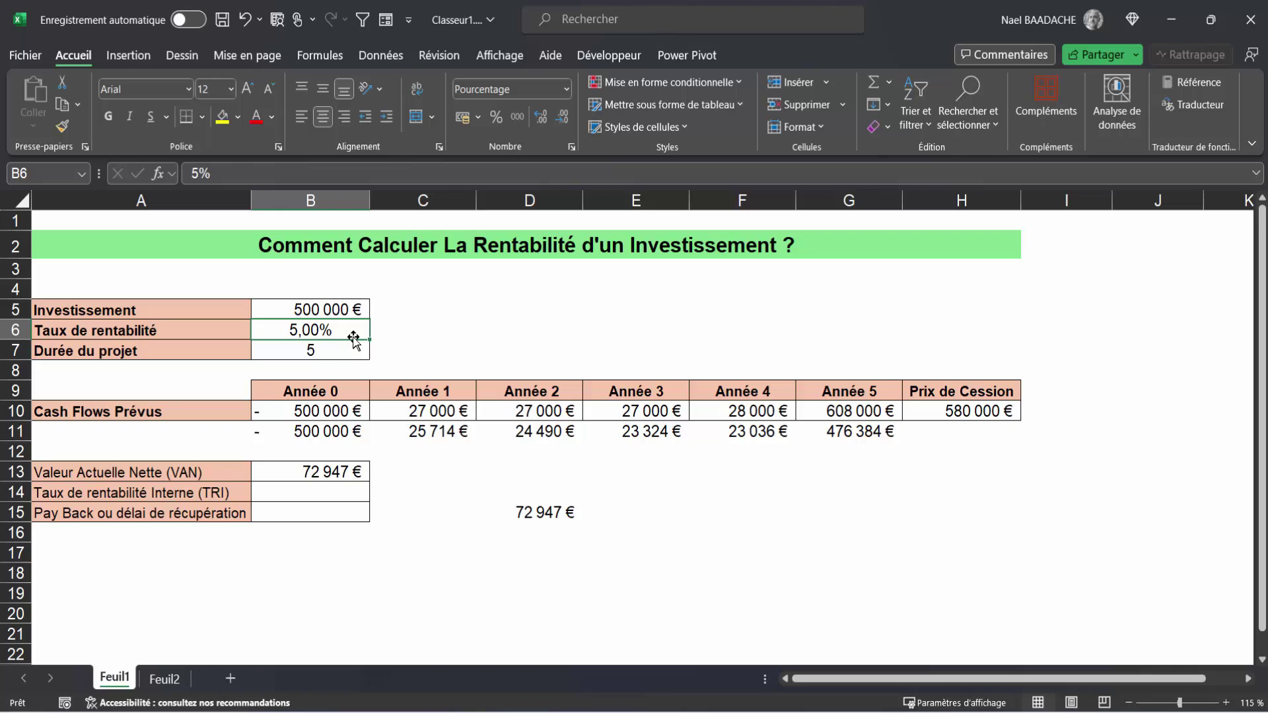
pyautogui.write('6')
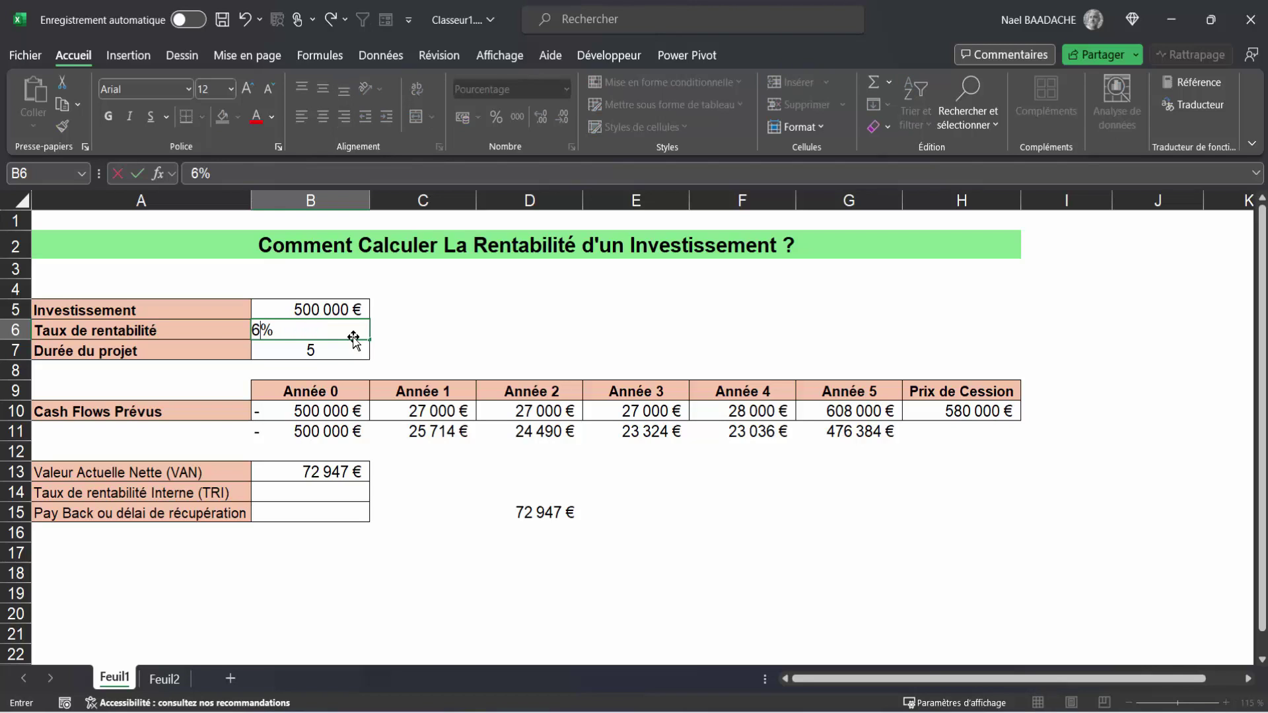
pyautogui.press('Return')
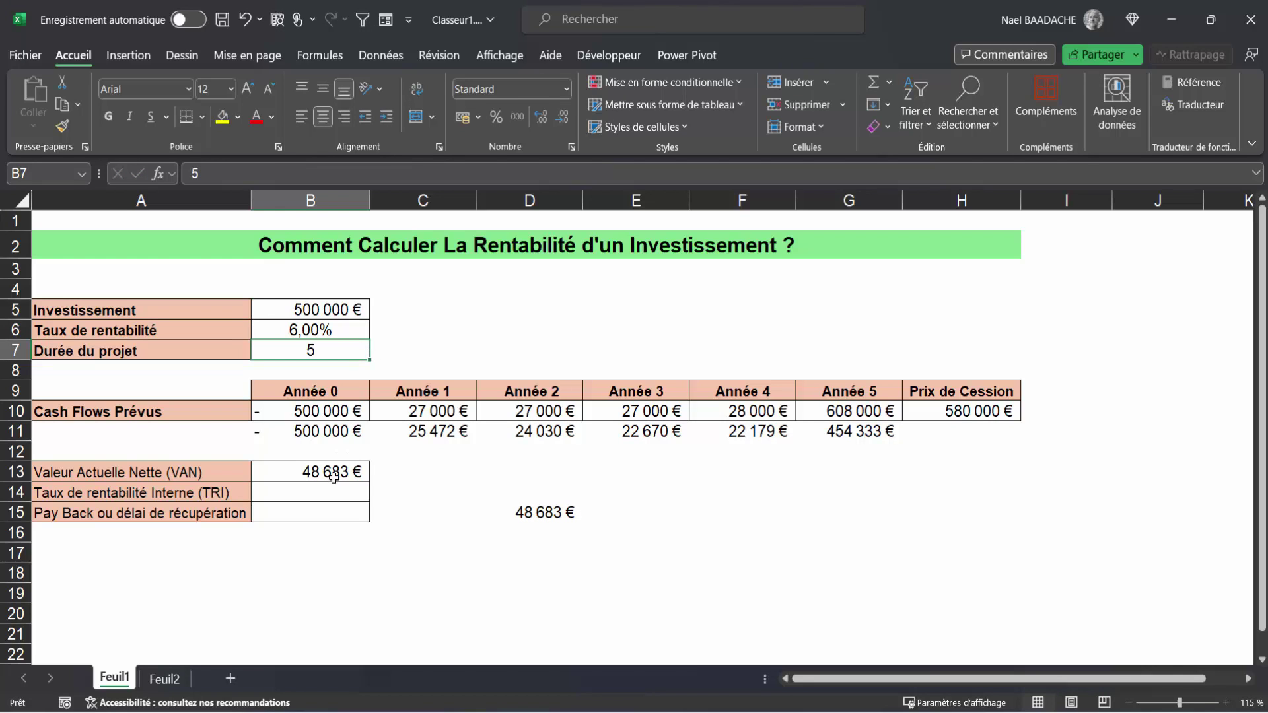
pyautogui.click(333, 474)
# Change the B6 rate to 5%, then select the empty TRI cell B14.
pyautogui.click(316, 331)
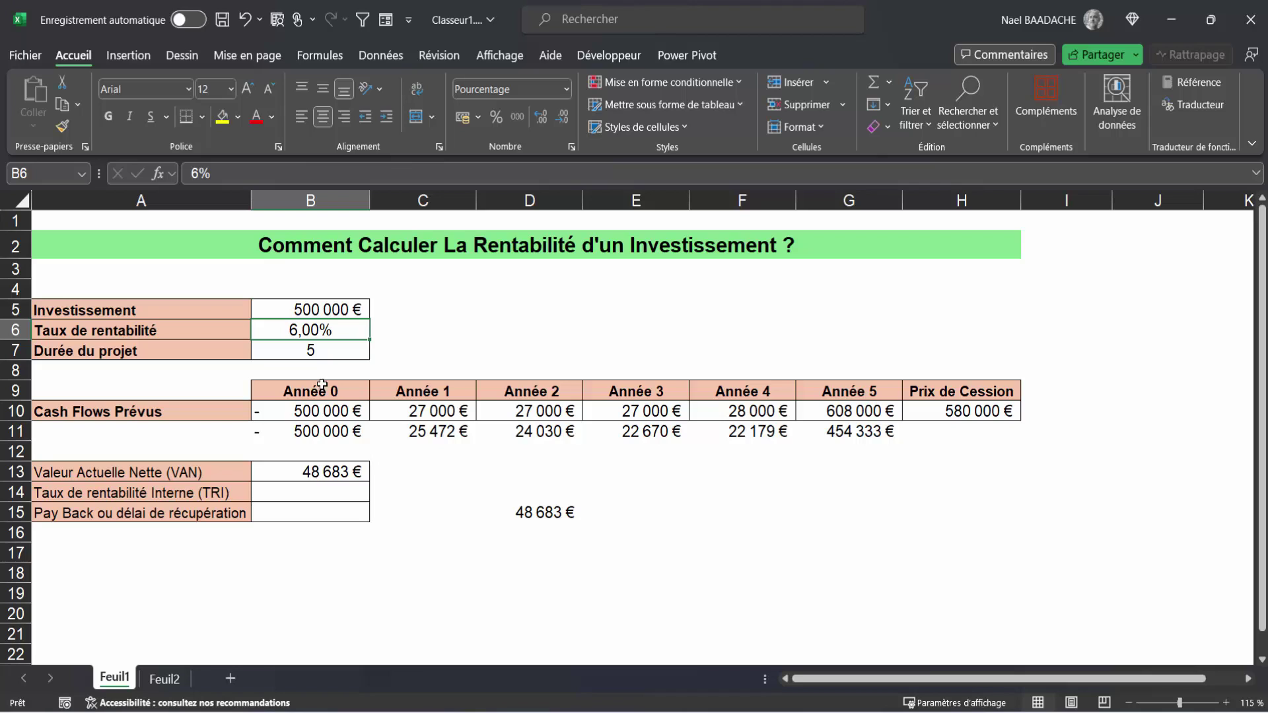
pyautogui.write('5')
pyautogui.press('Return')
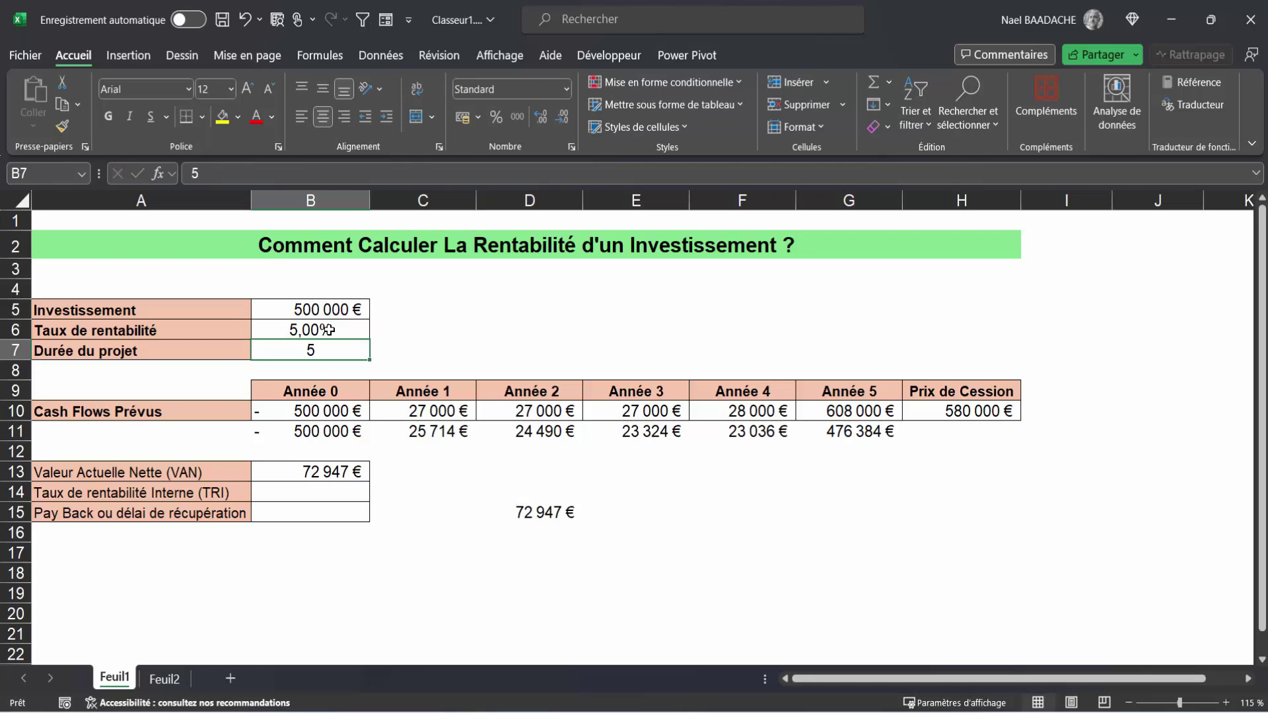
pyautogui.click(306, 486)
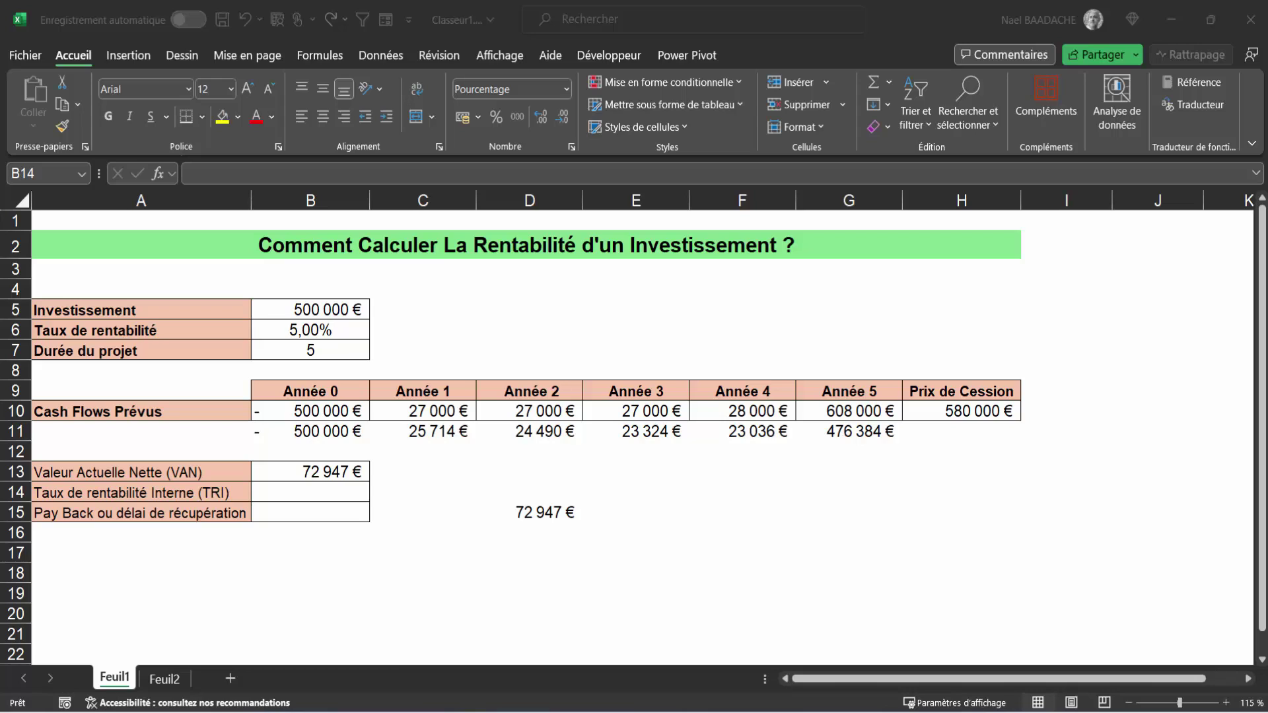
# Enter =+TRI(B10:G10) in B14 to get an internal rate of return of 8,19%.
pyautogui.click(330, 500)
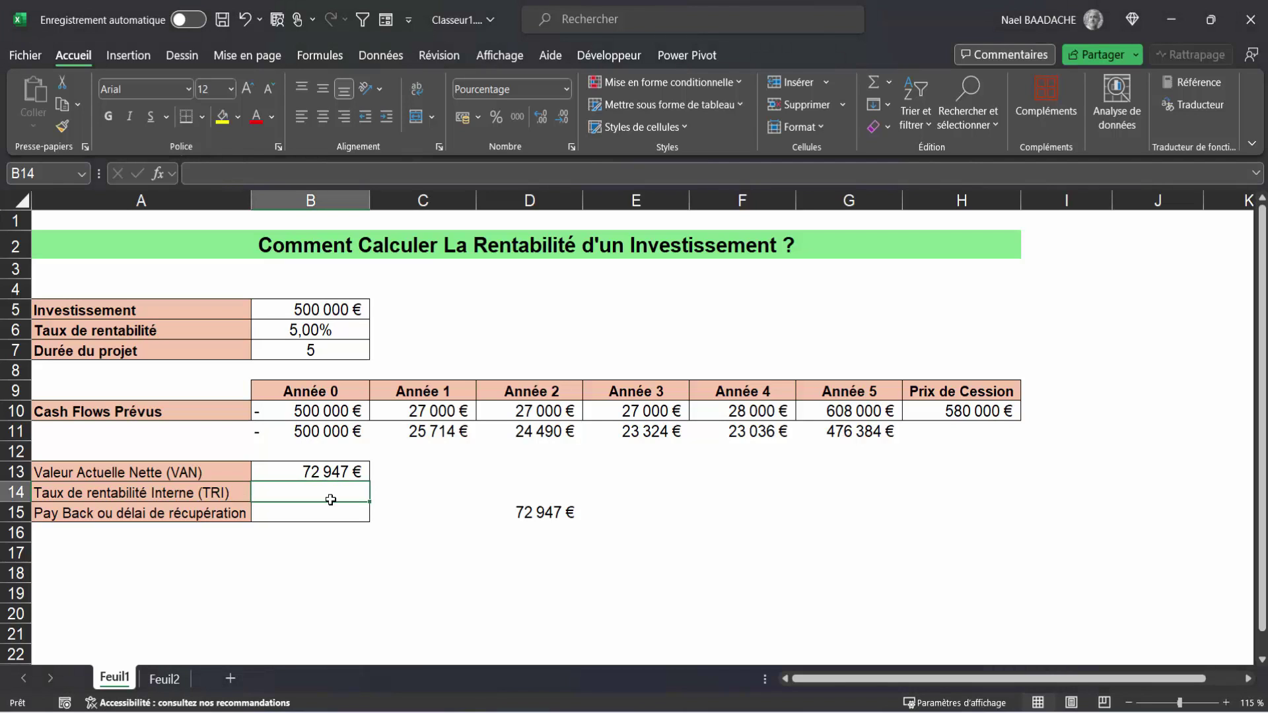
pyautogui.write('+')
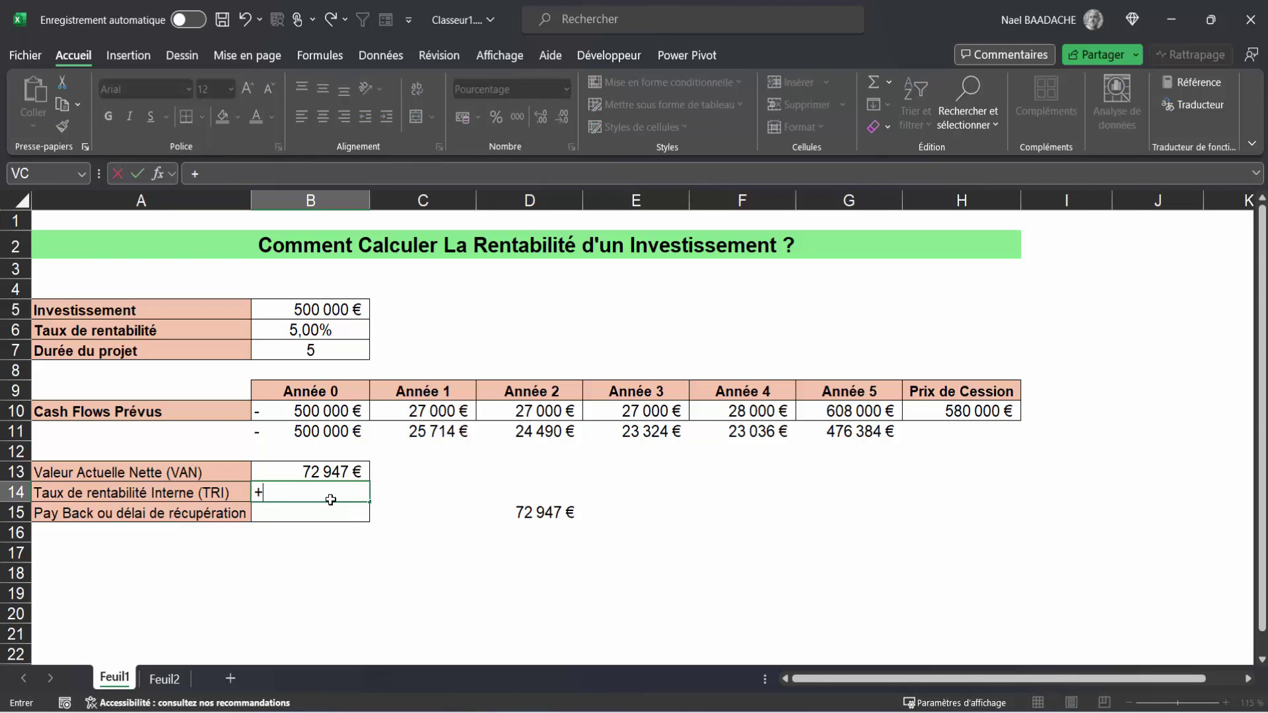
pyautogui.write('TRI5')
pyautogui.press('BackSpace')
pyautogui.write('(')
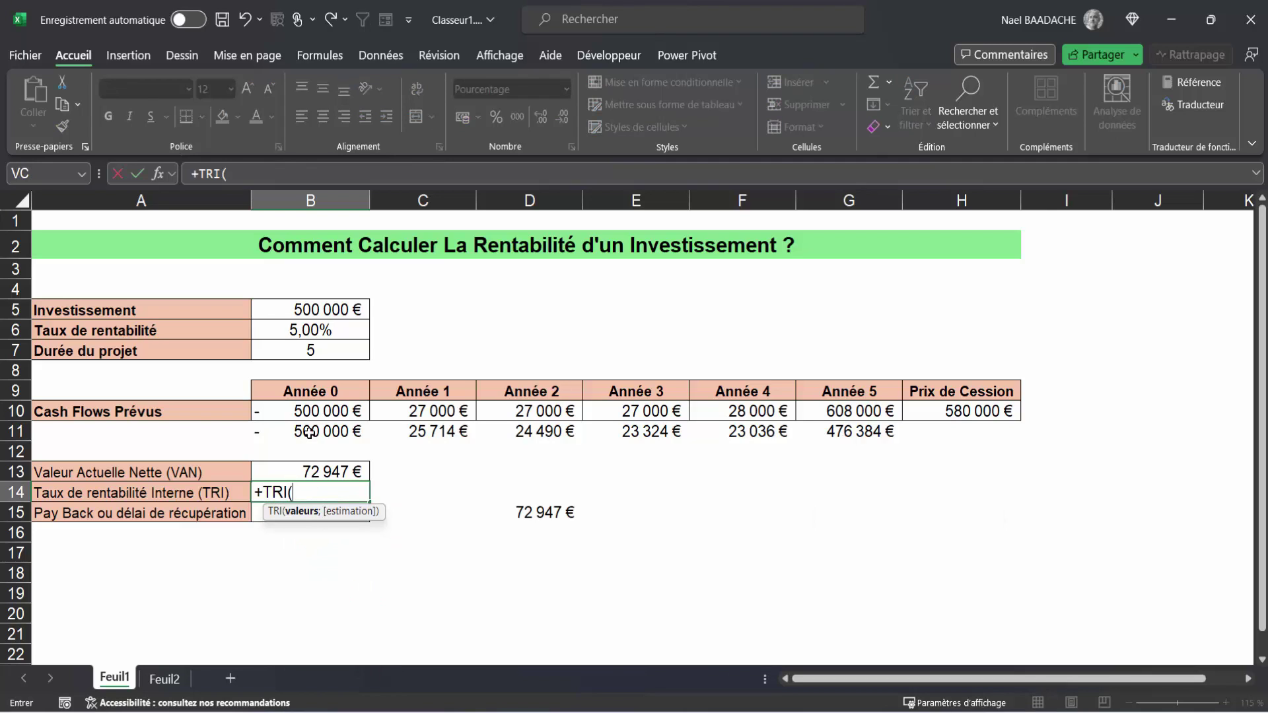
pyautogui.moveTo(288, 411); pyautogui.dragTo(831, 409)
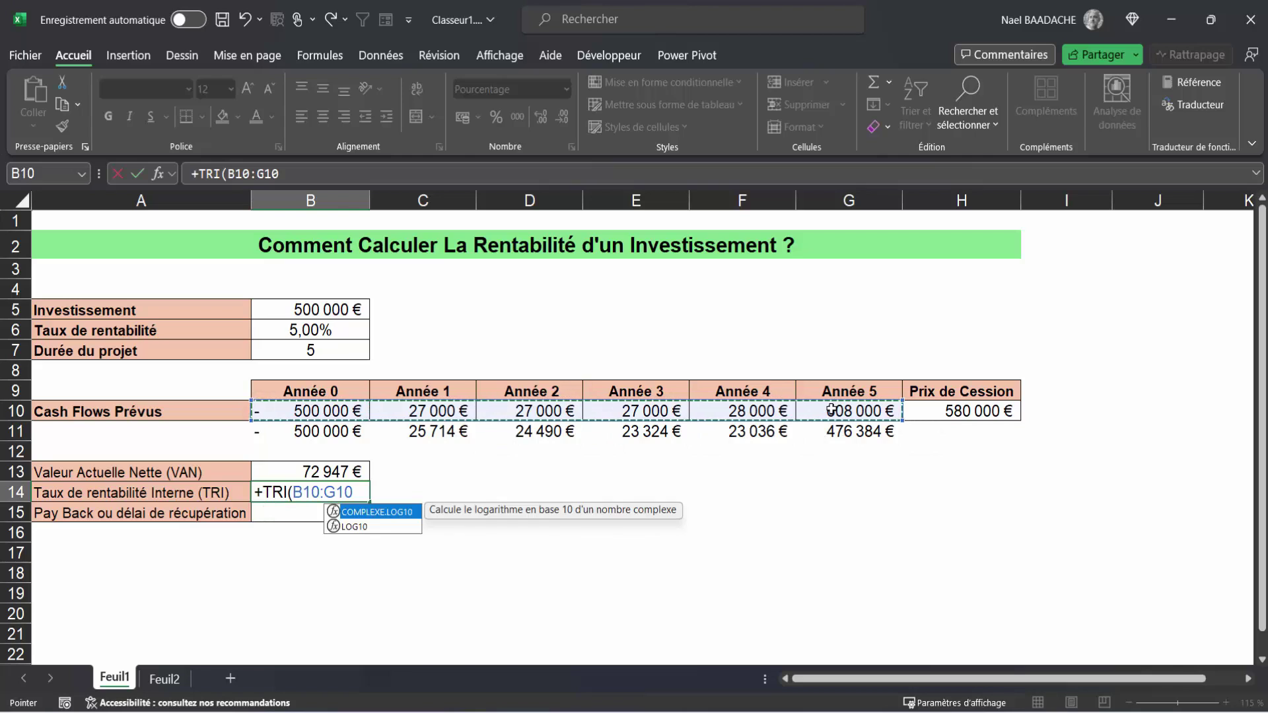
pyautogui.press('Return')
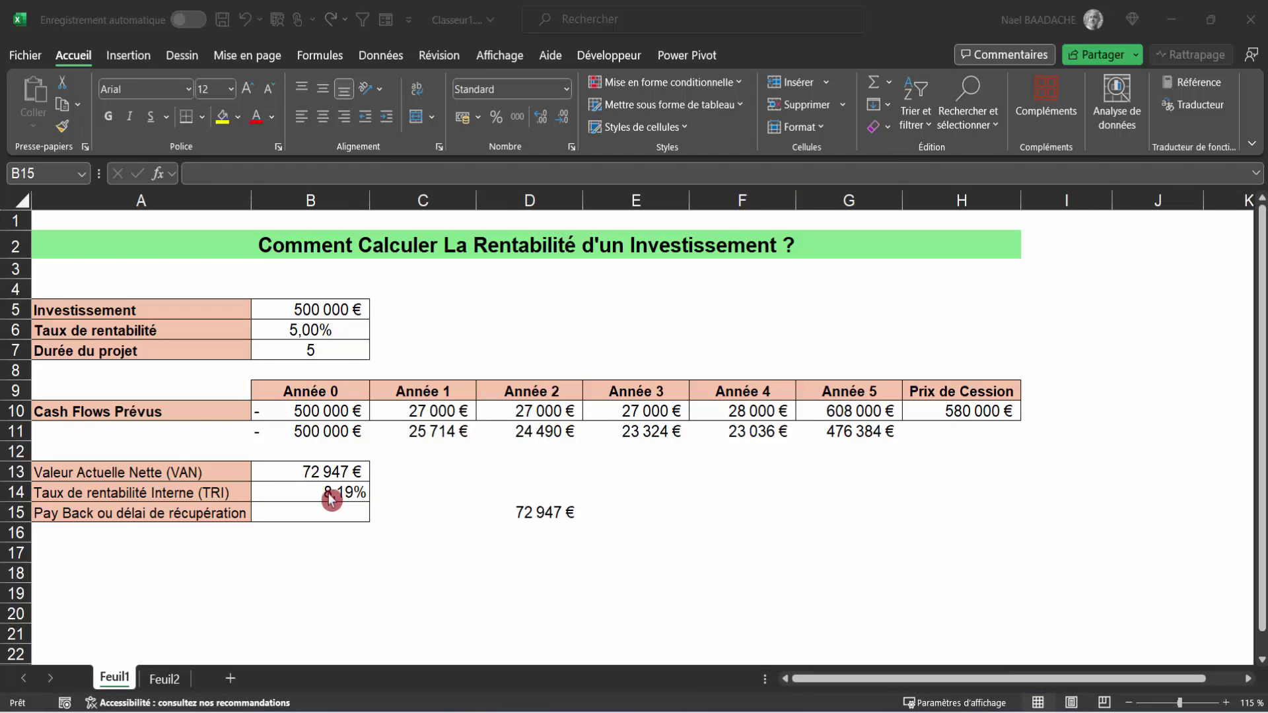
pyautogui.click(329, 492)
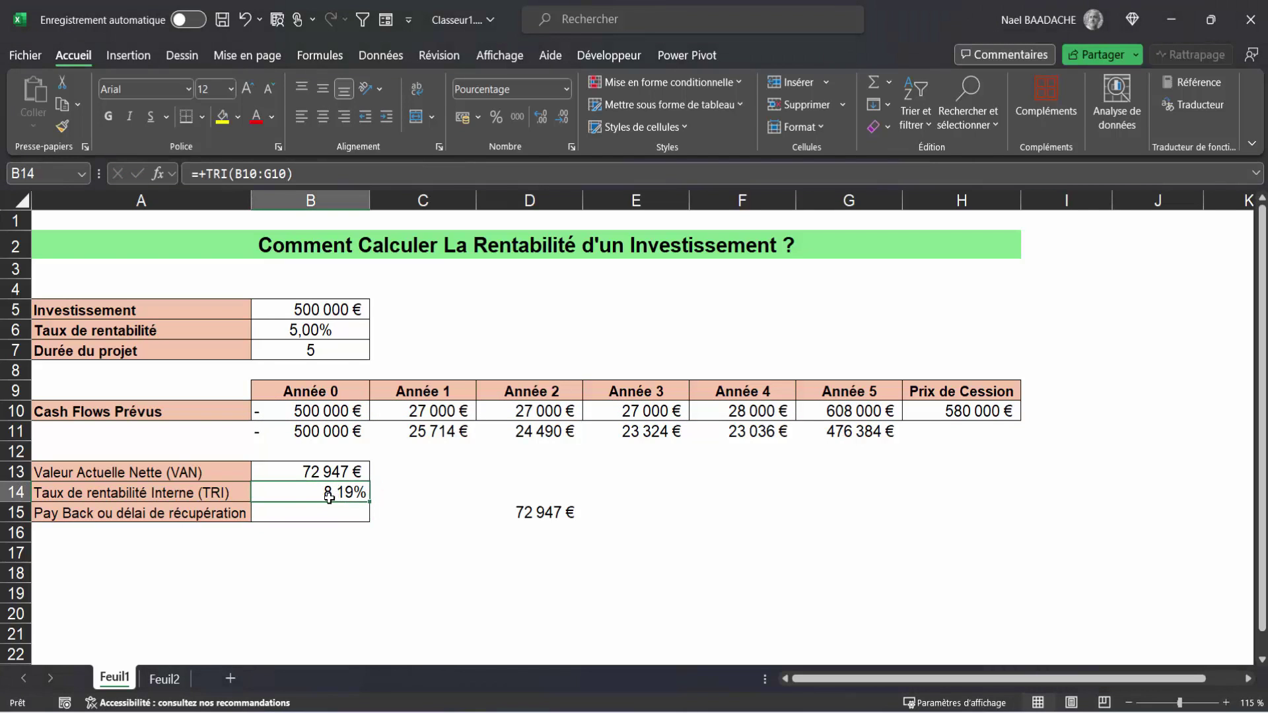
pyautogui.click(305, 327)
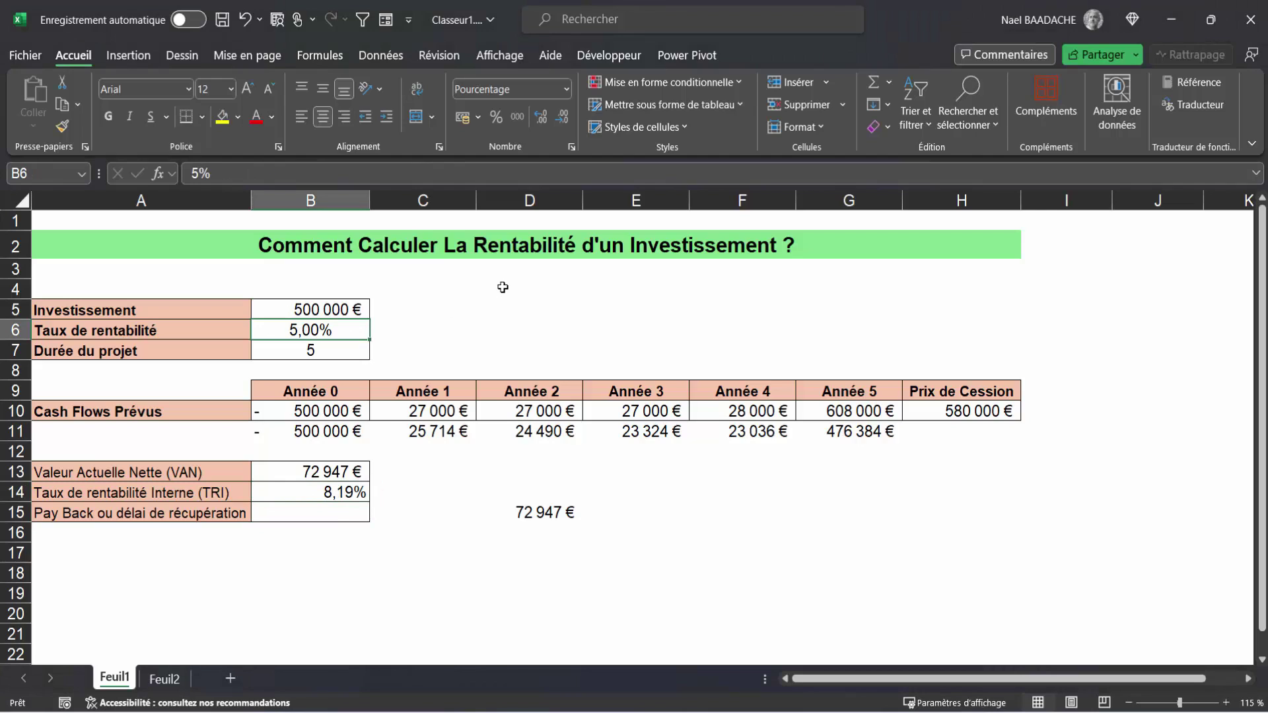
# Enter 8,19 as the rate in B6 and confirm the VAN in B13 becomes -46 €.
pyautogui.write('8,19')
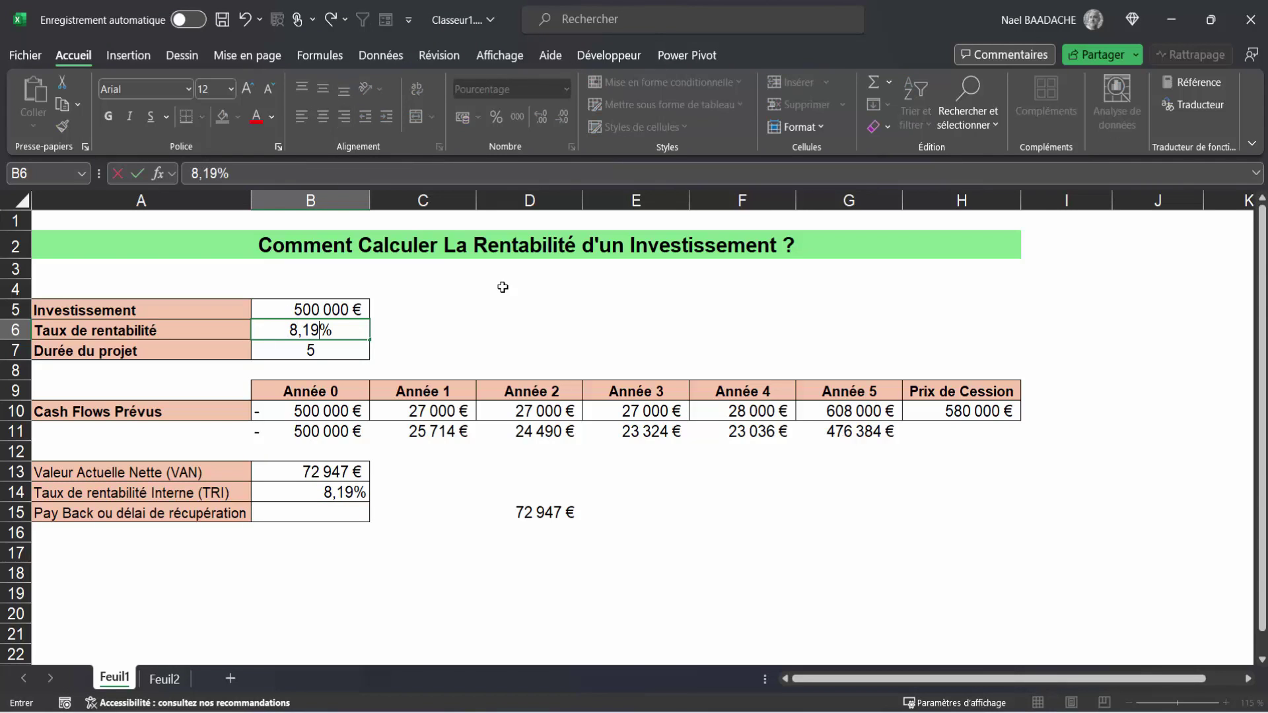
pyautogui.press('Return')
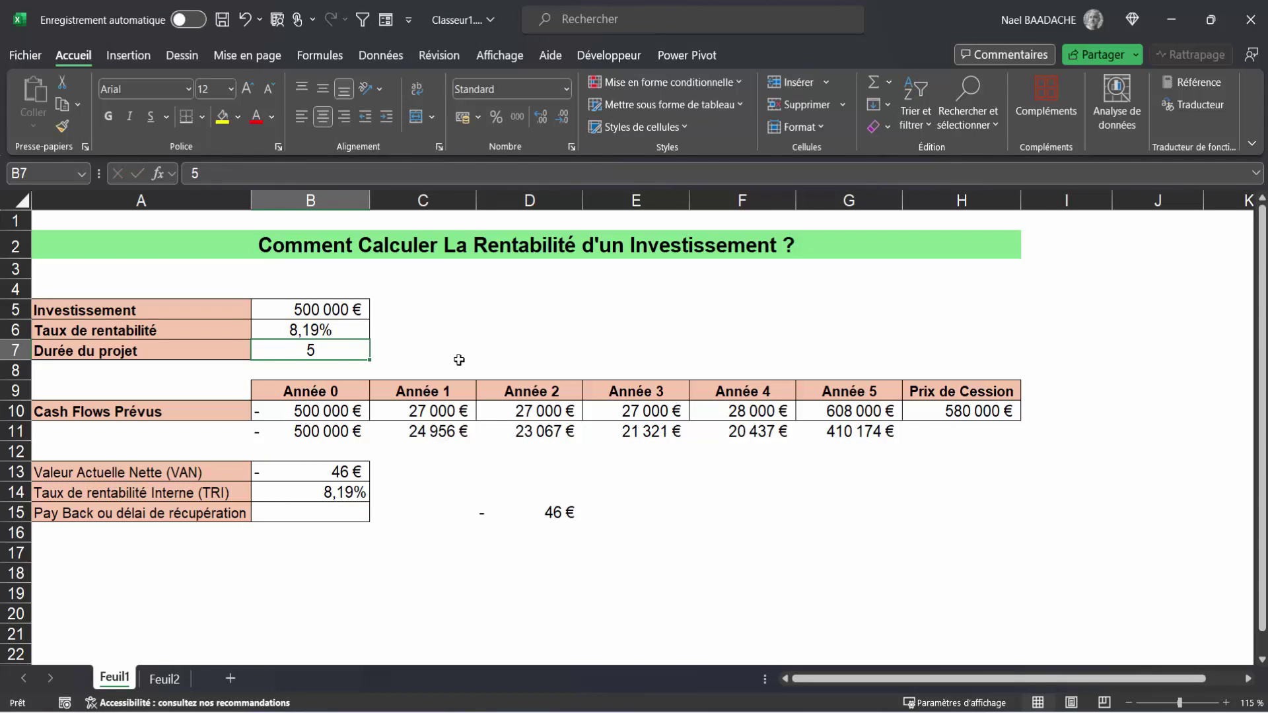
pyautogui.click(335, 471)
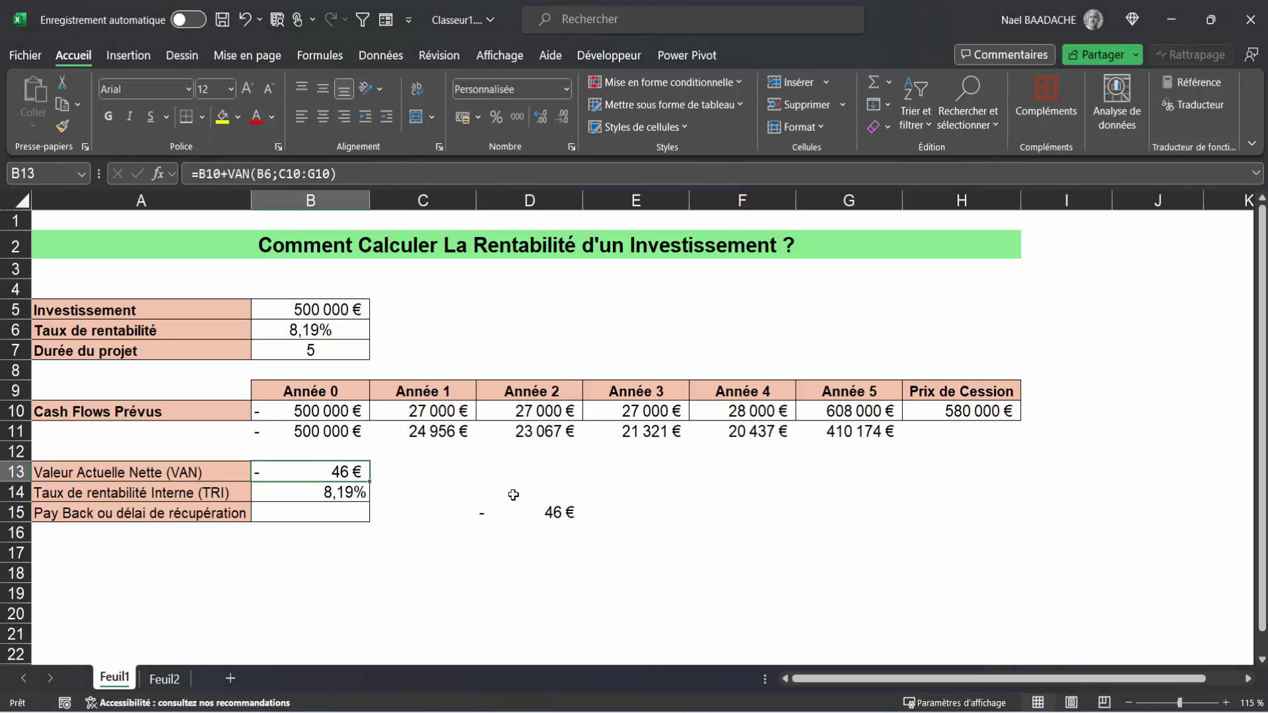
# Review the B11 and G11 discount formulas, then enter a first SOMME check total in B18.
pyautogui.click(310, 429)
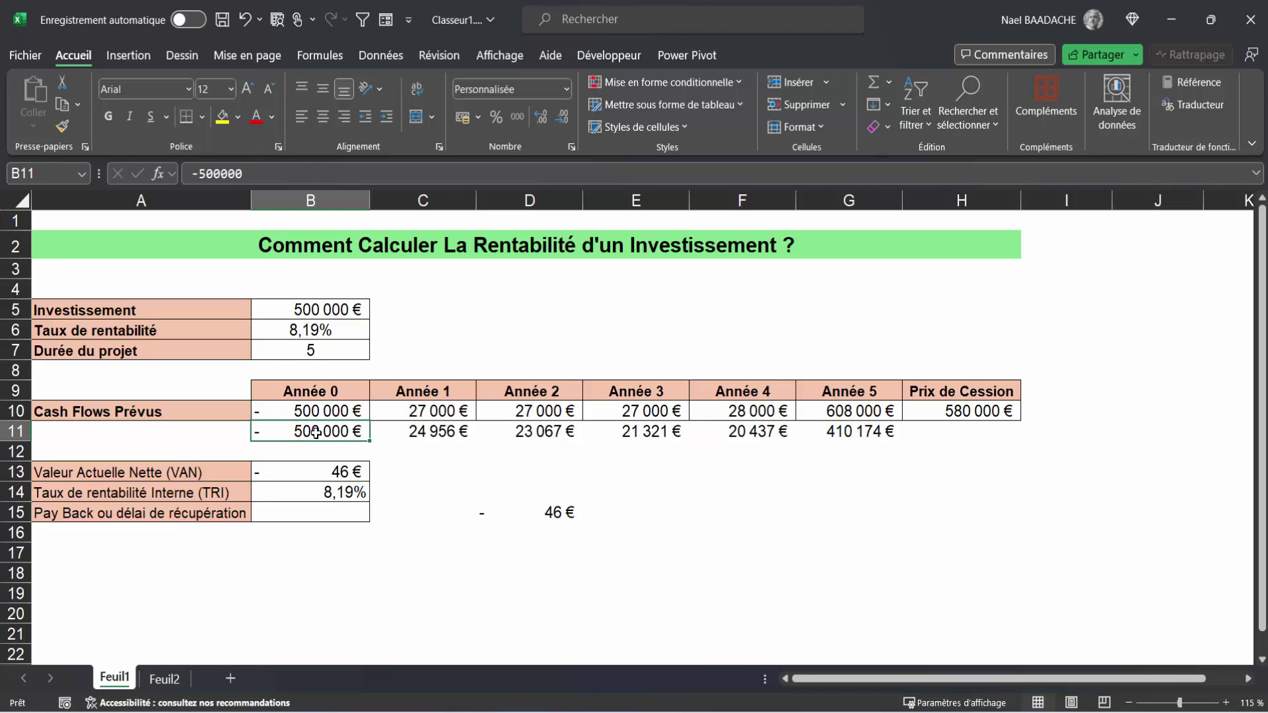
pyautogui.click(866, 434)
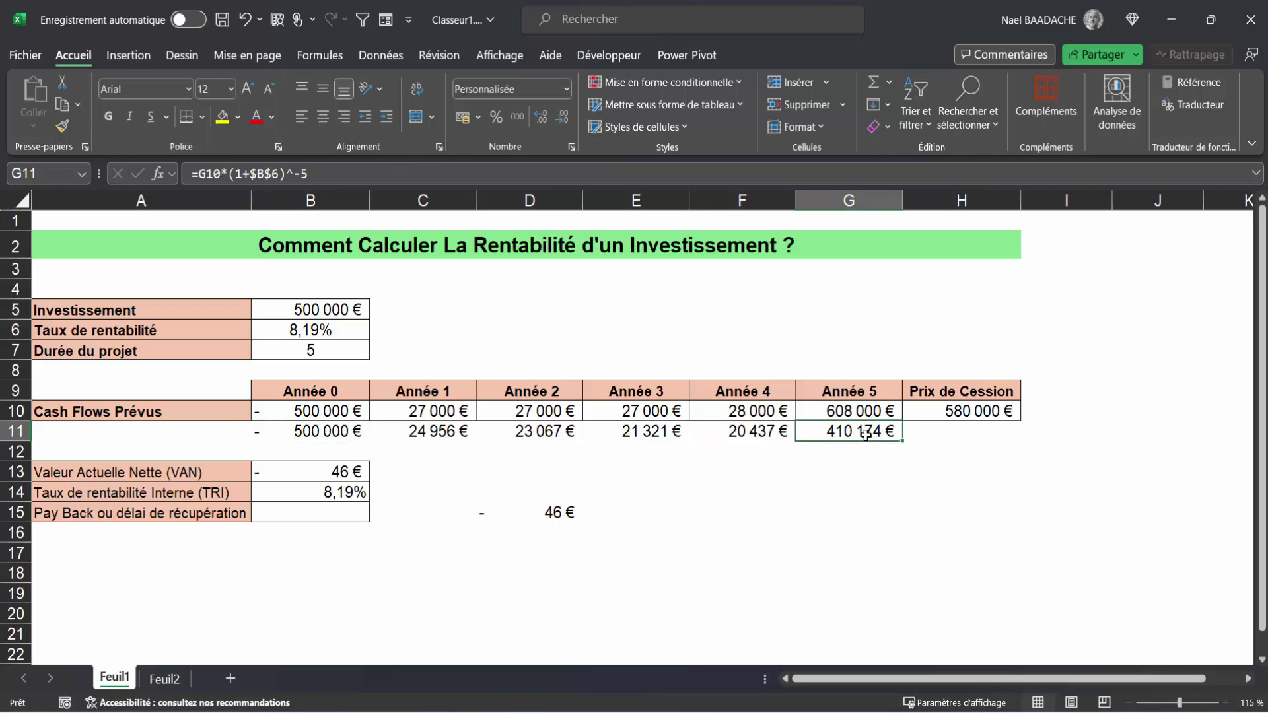
pyautogui.click(302, 575)
pyautogui.write('=somme')
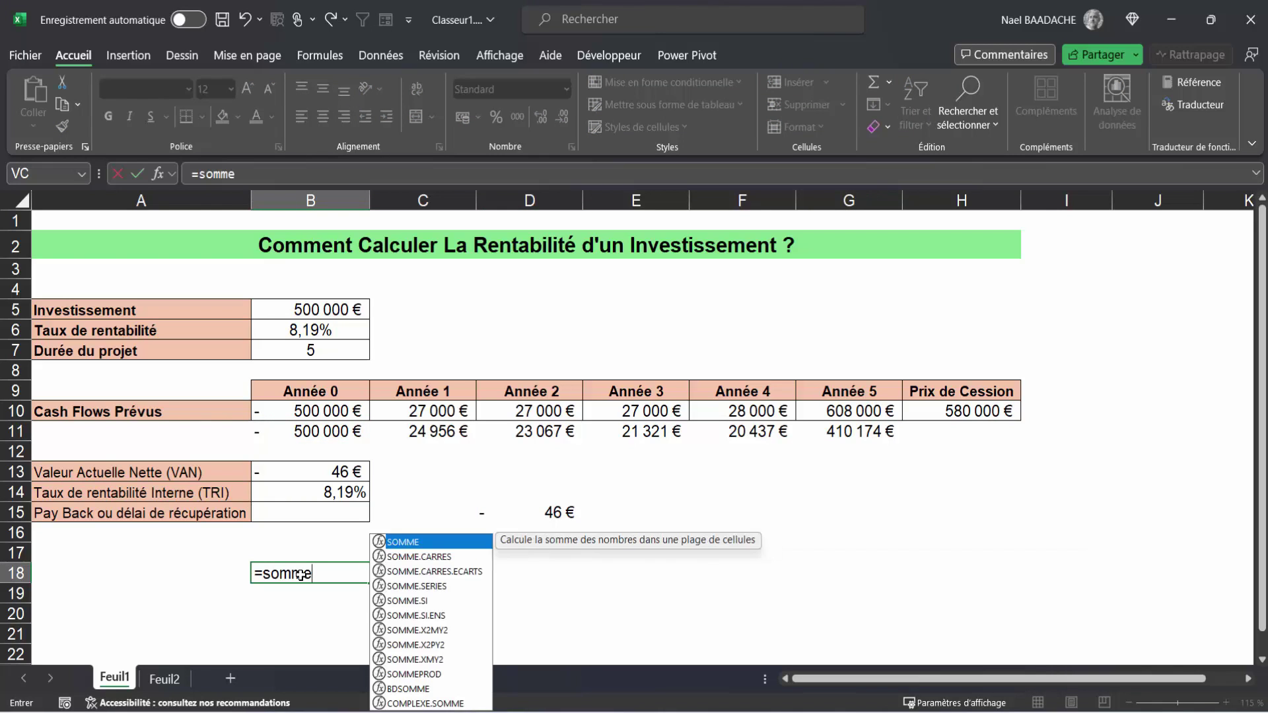
pyautogui.write('(')
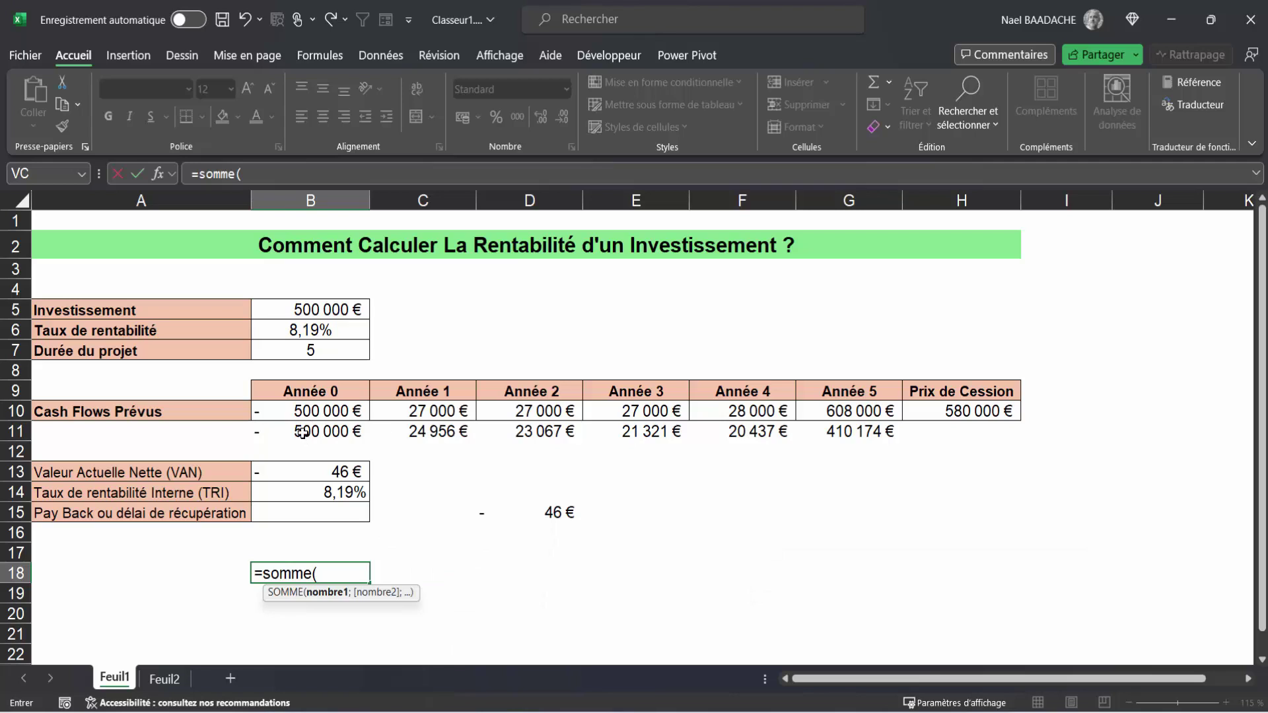
pyautogui.moveTo(302, 432); pyautogui.dragTo(720, 431)
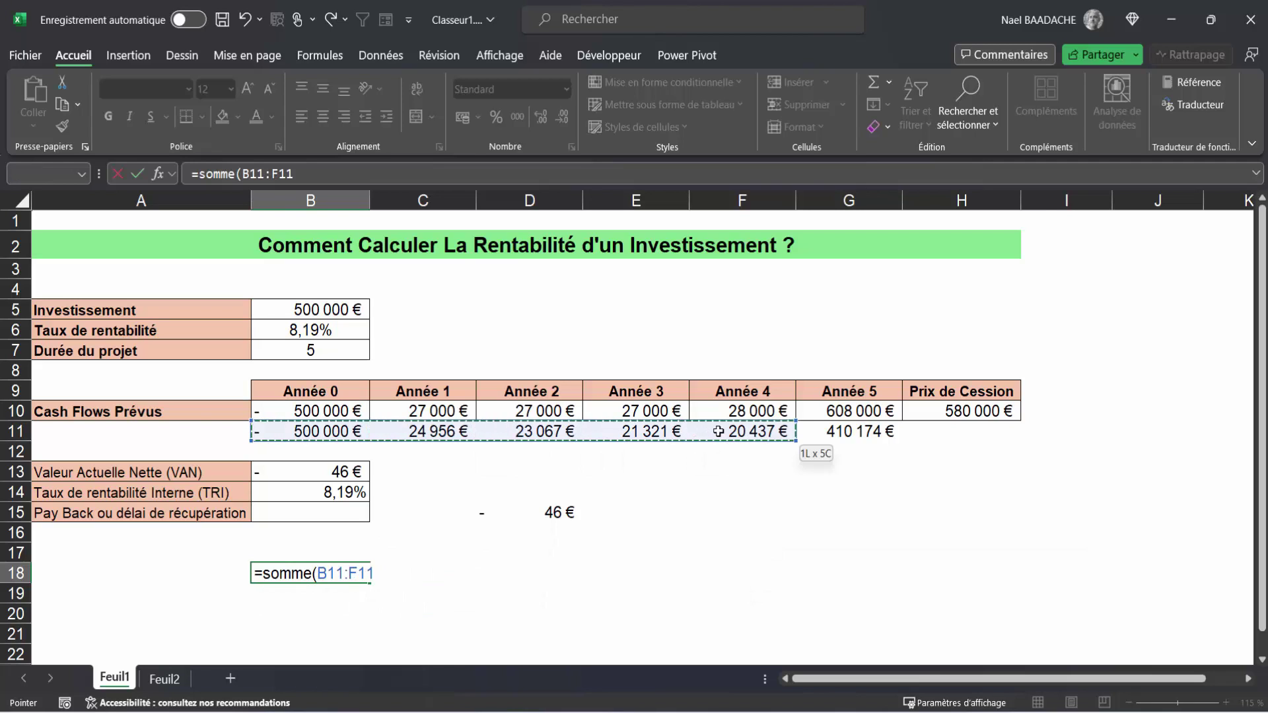
pyautogui.press('Return')
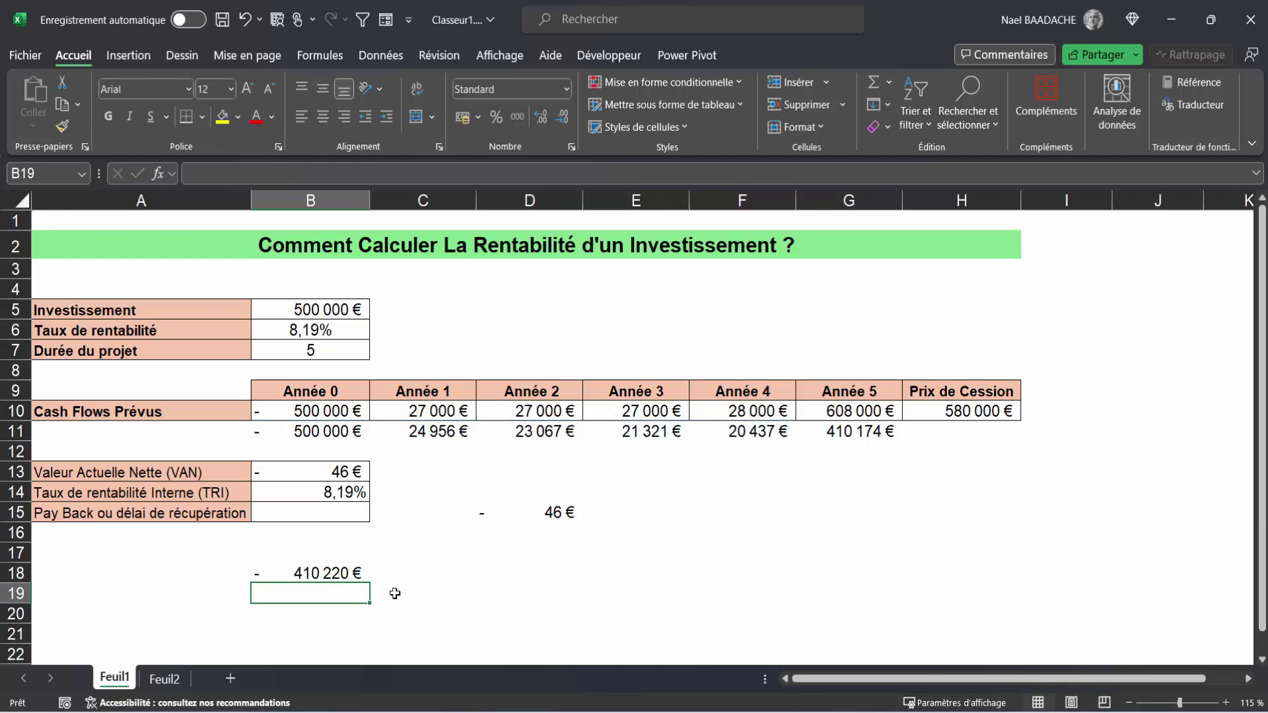
# Correct B18 to =SOMME(B11:G11) so the check sum returns -46 €.
pyautogui.click(331, 574)
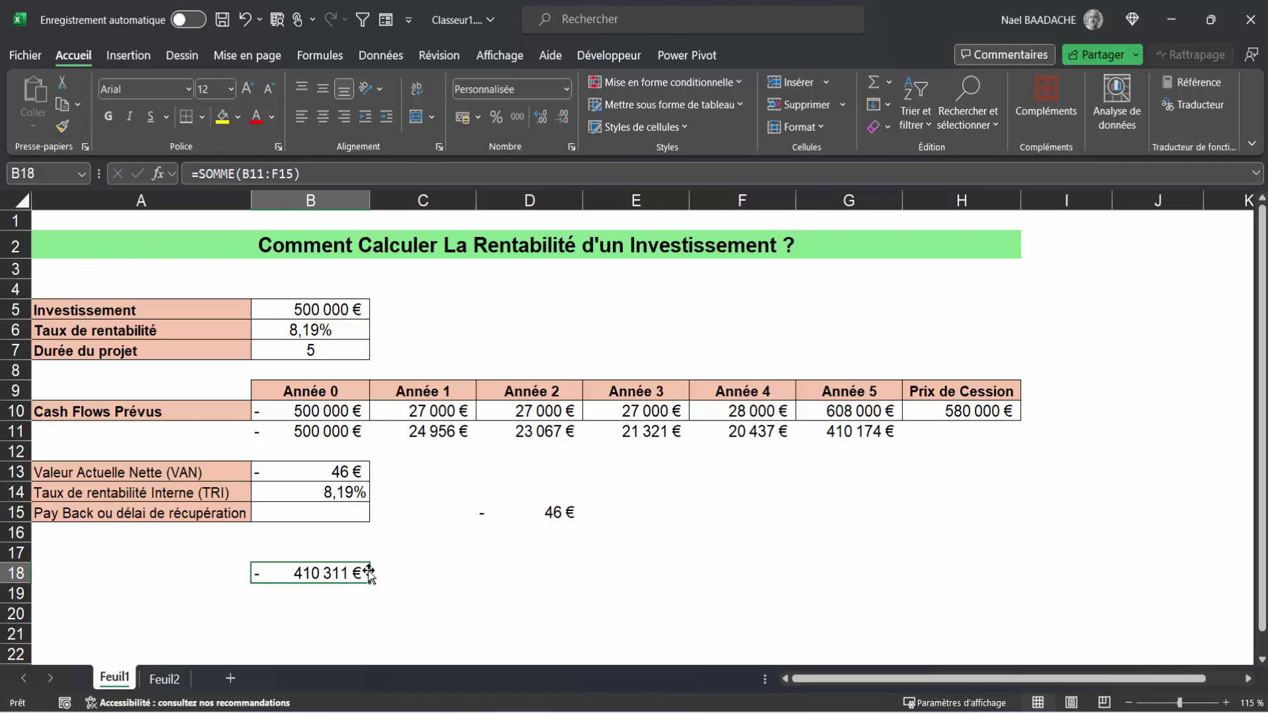
pyautogui.write('=')
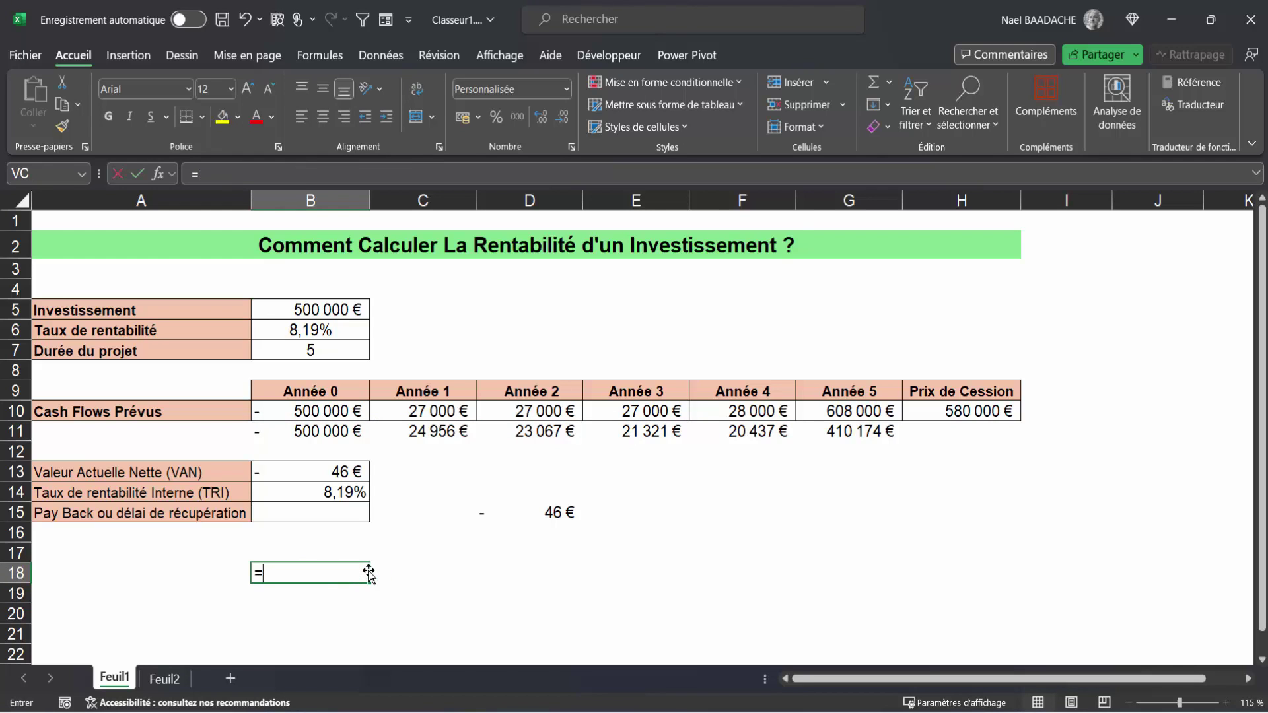
pyautogui.write('somme(')
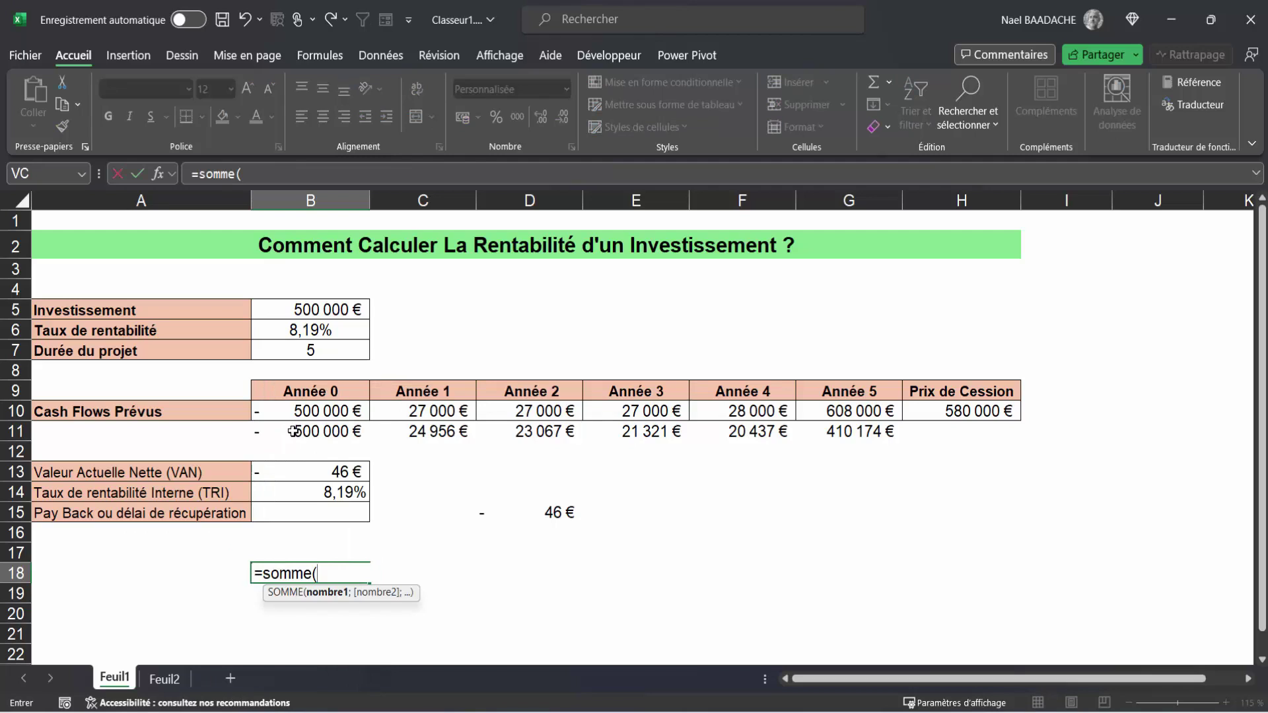
pyautogui.moveTo(294, 431); pyautogui.dragTo(811, 431)
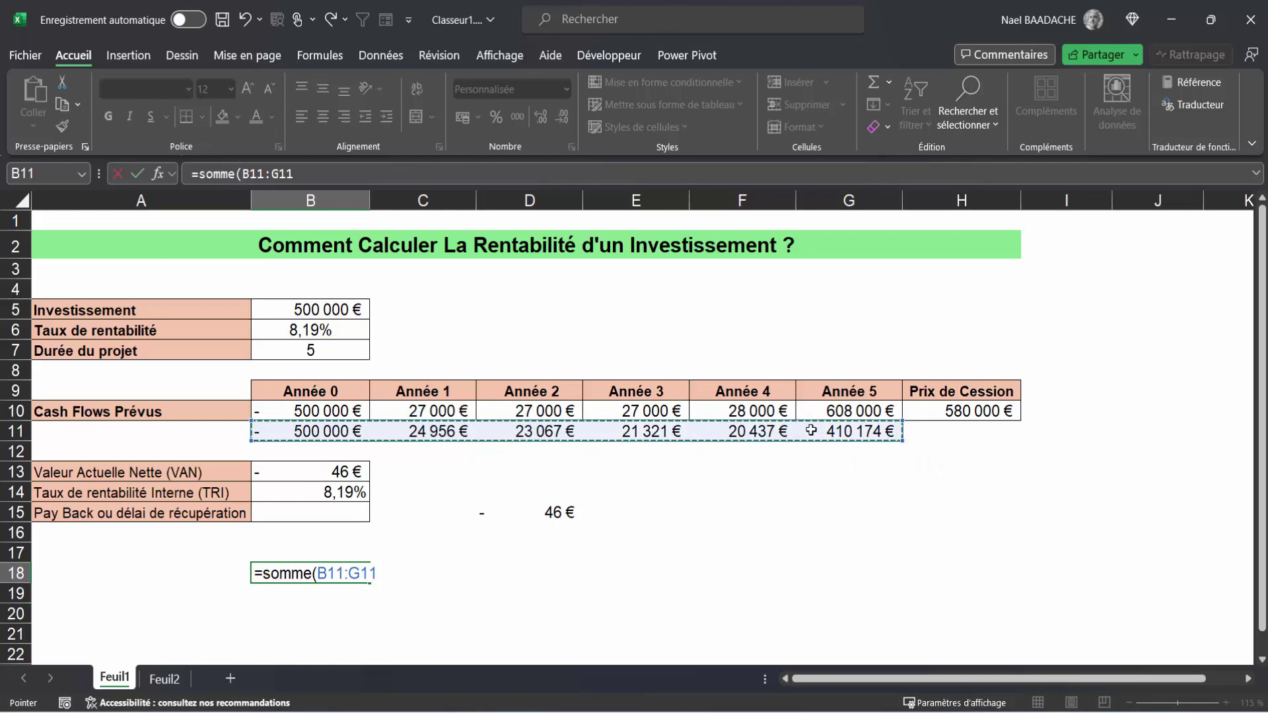
pyautogui.press('Return')
pyautogui.click(319, 573)
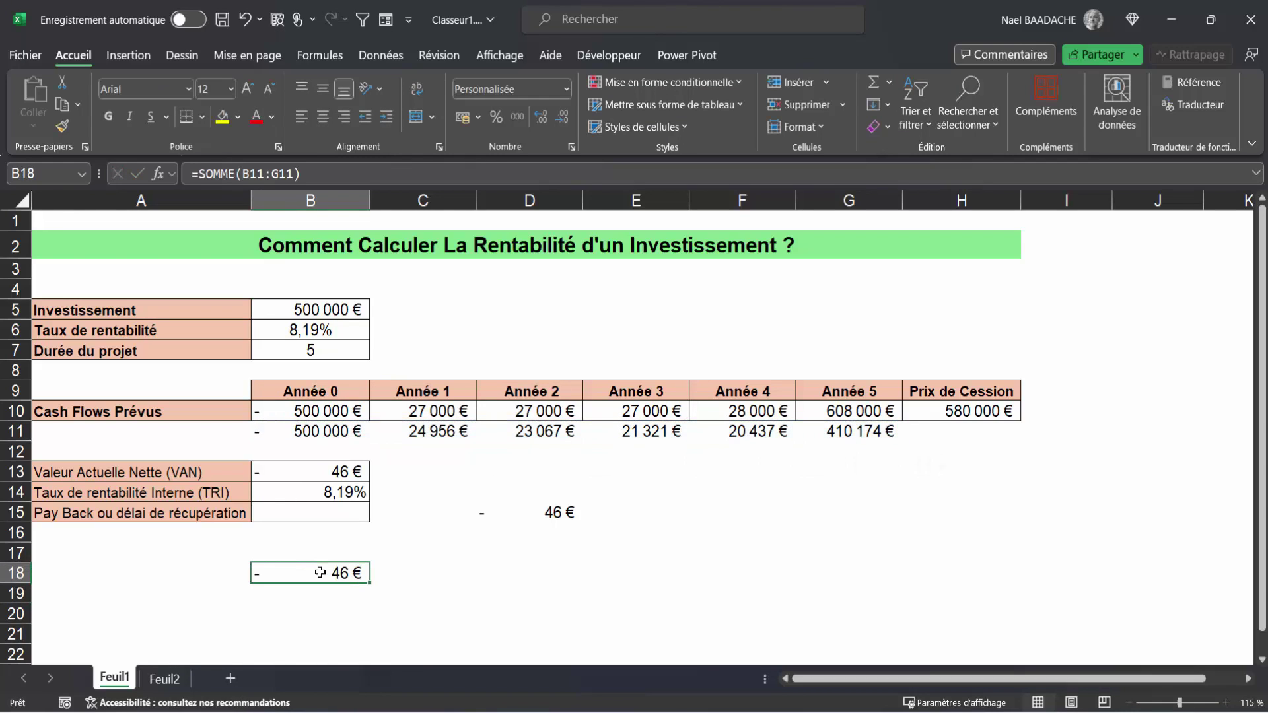
pyautogui.click(316, 330)
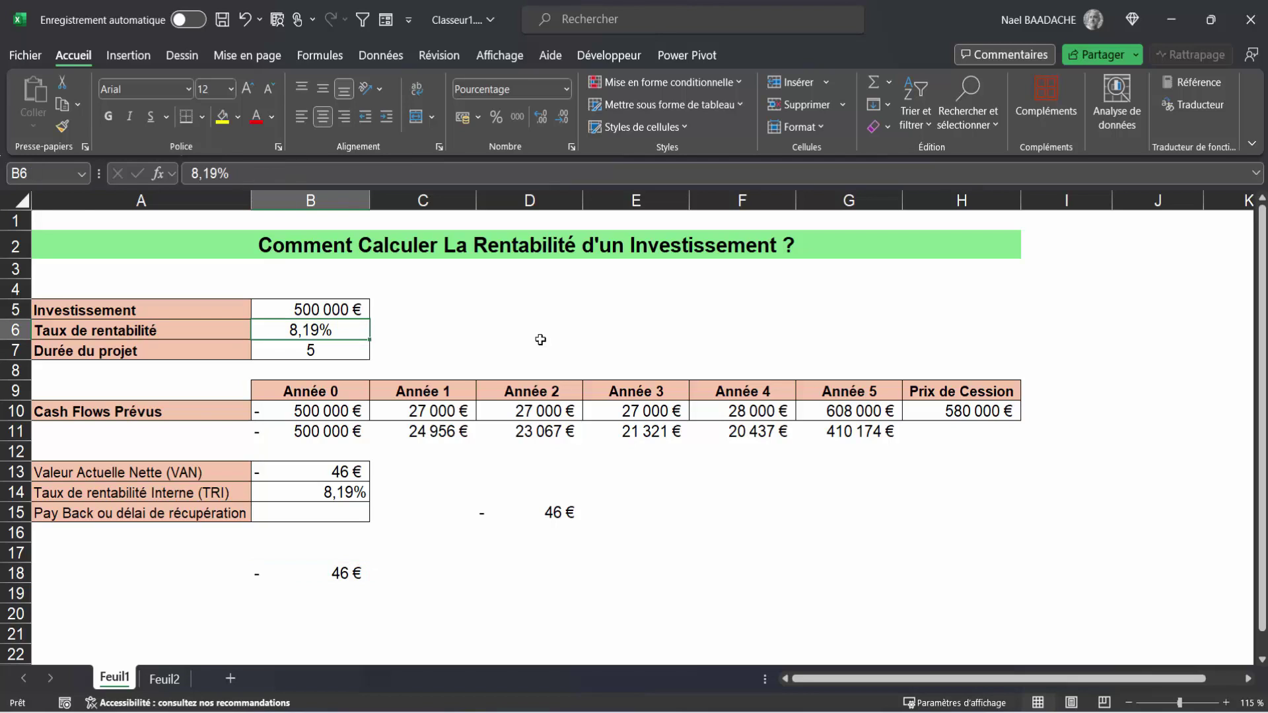
# Reset B6 to 5% and confirm both the VAN and B18 check sum show 72 947 €.
pyautogui.write('5')
pyautogui.press('Return')
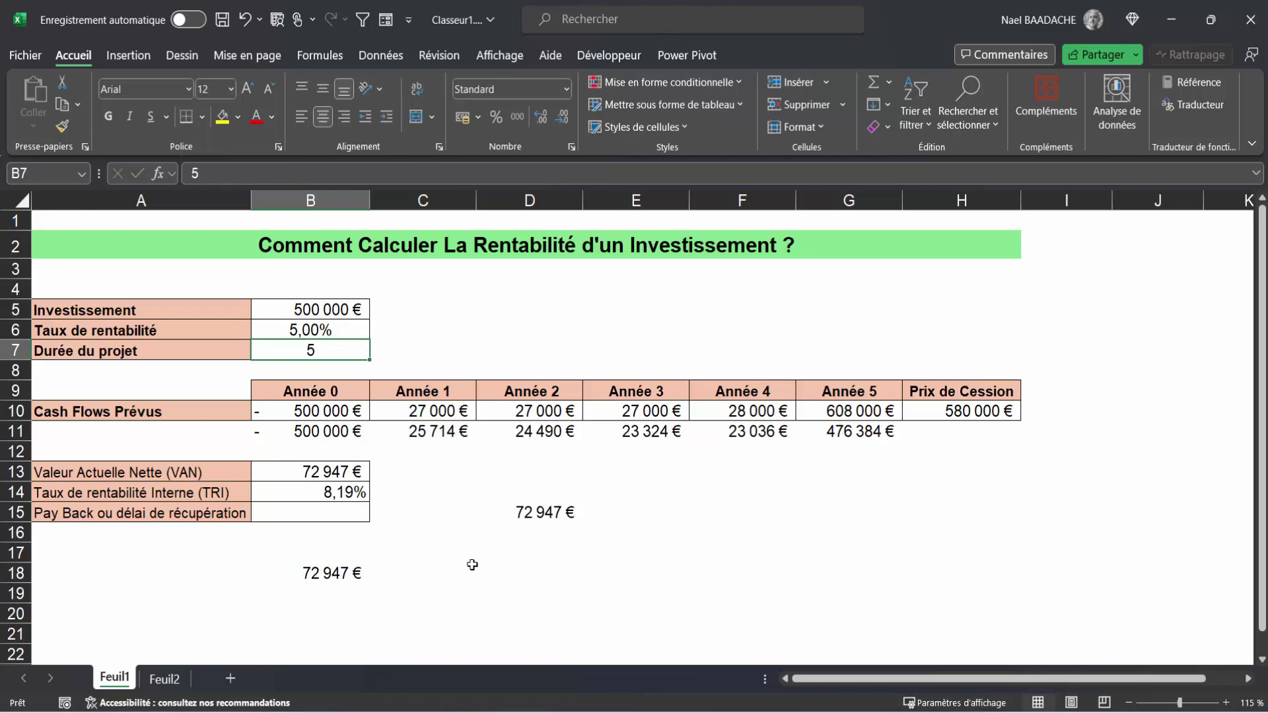
pyautogui.click(328, 574)
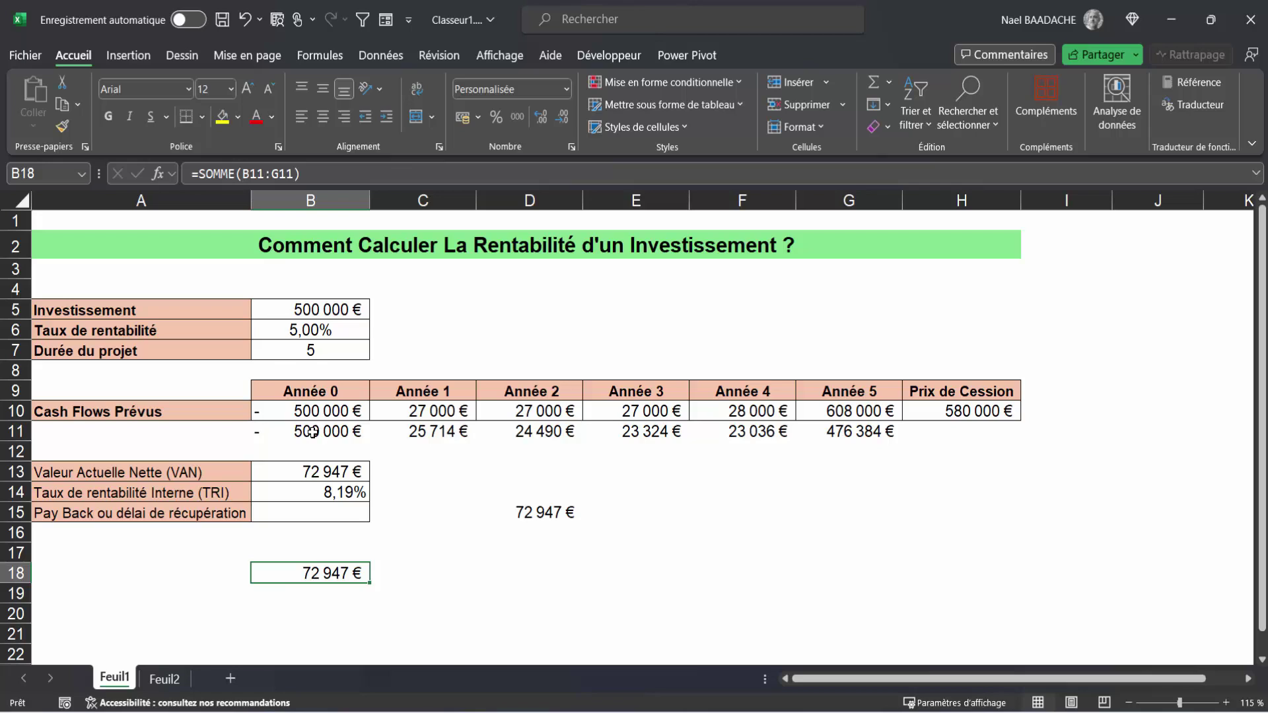
pyautogui.click(830, 432)
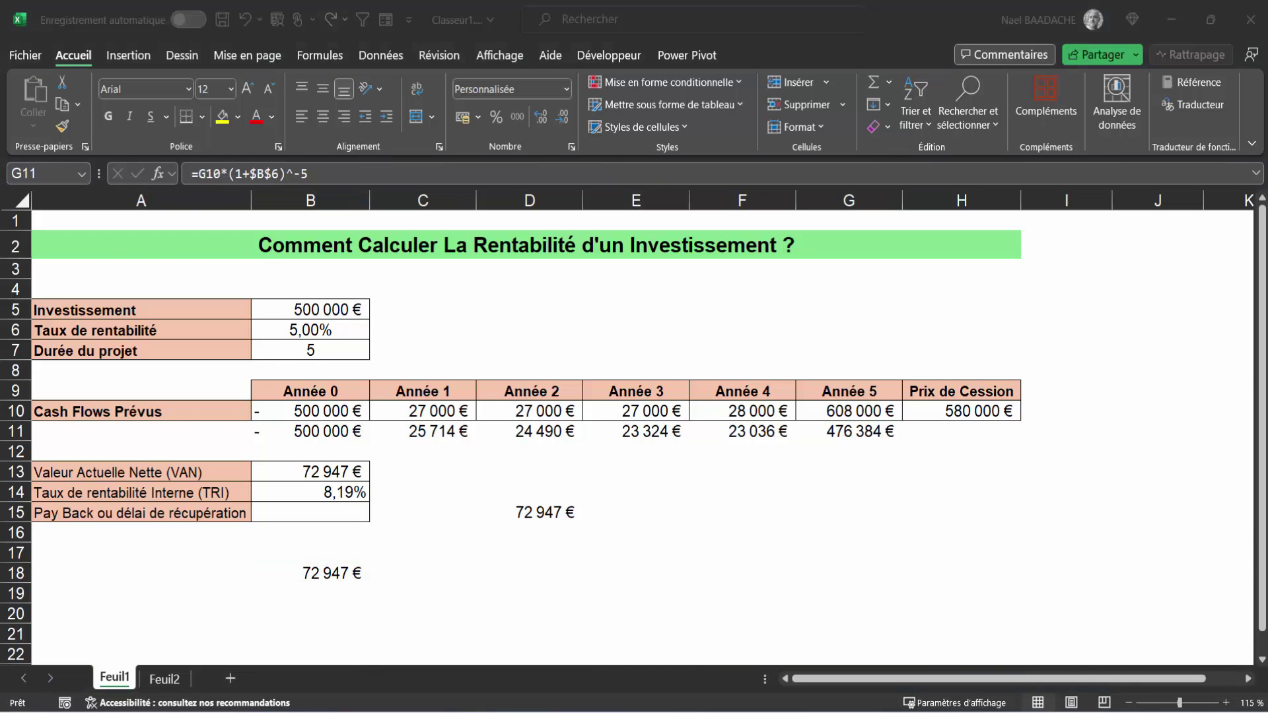